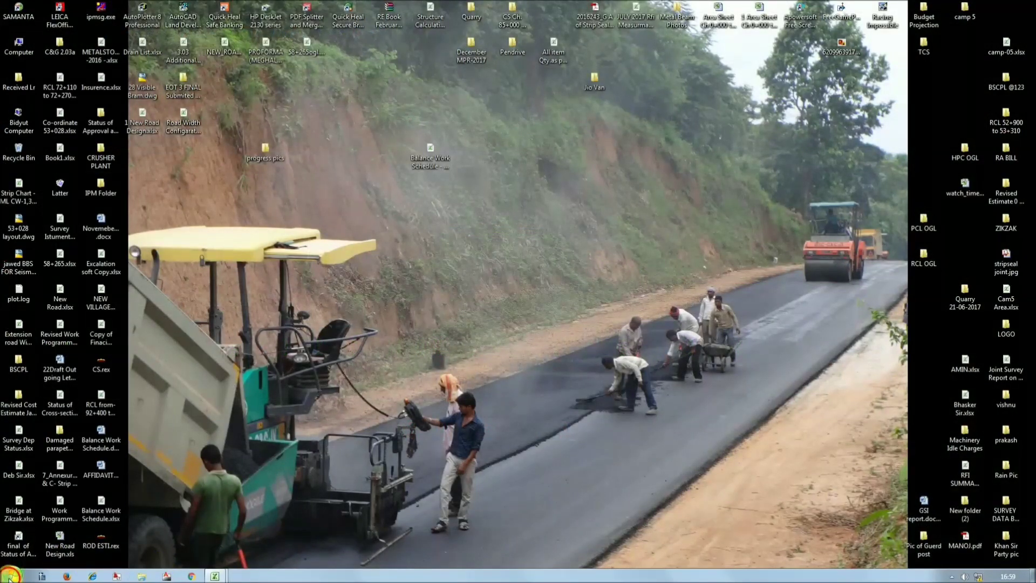
# Launch Road Estimator and open the table for entering OGL data
pyautogui.click(10, 575)
pyautogui.click(46, 388)
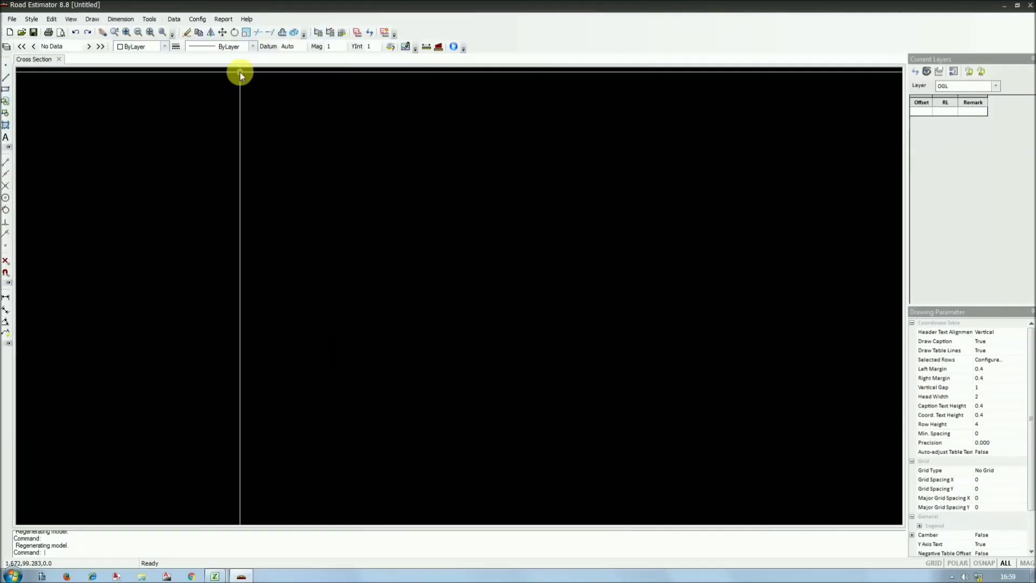
pyautogui.click(174, 19)
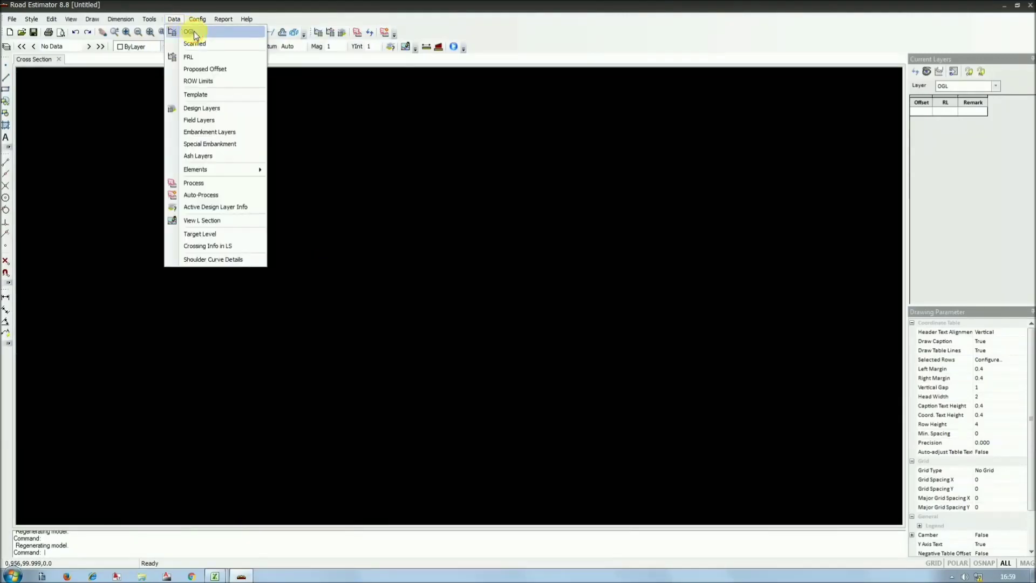
pyautogui.click(195, 34)
# Switch to the OGL workbook in Excel and copy all its chainage, offset, elevation and remarks rows
pyautogui.moveTo(215, 575)
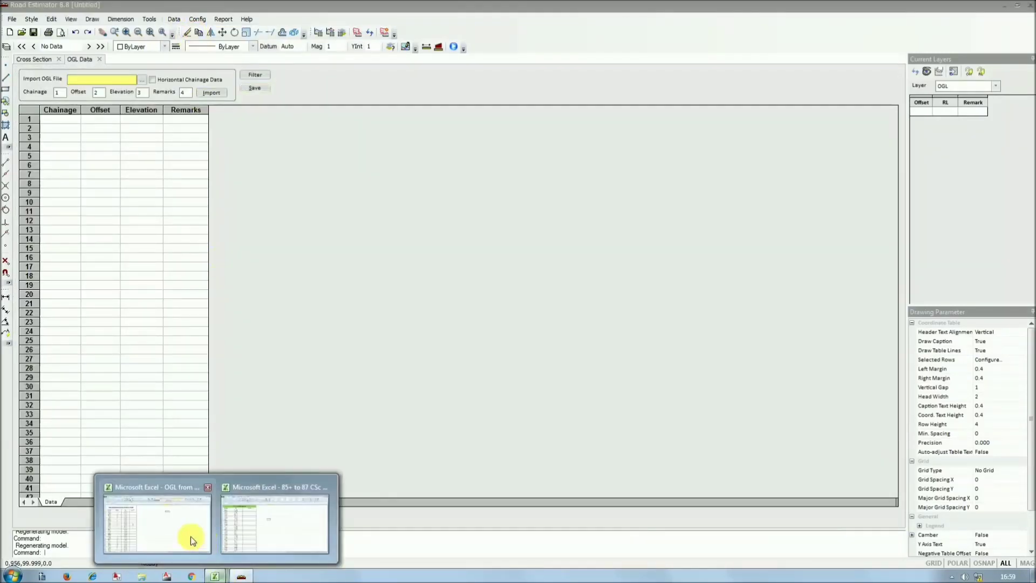
pyautogui.click(182, 534)
pyautogui.moveTo(65, 162); pyautogui.dragTo(280, 286)
pyautogui.hotkey('ctrl', 'shift', 'Down')
pyautogui.hotkey('ctrl', 'c')
# Return to Road Estimator, paste the copied survey rows into the OGL table from its first row, and save the data
pyautogui.click(241, 576)
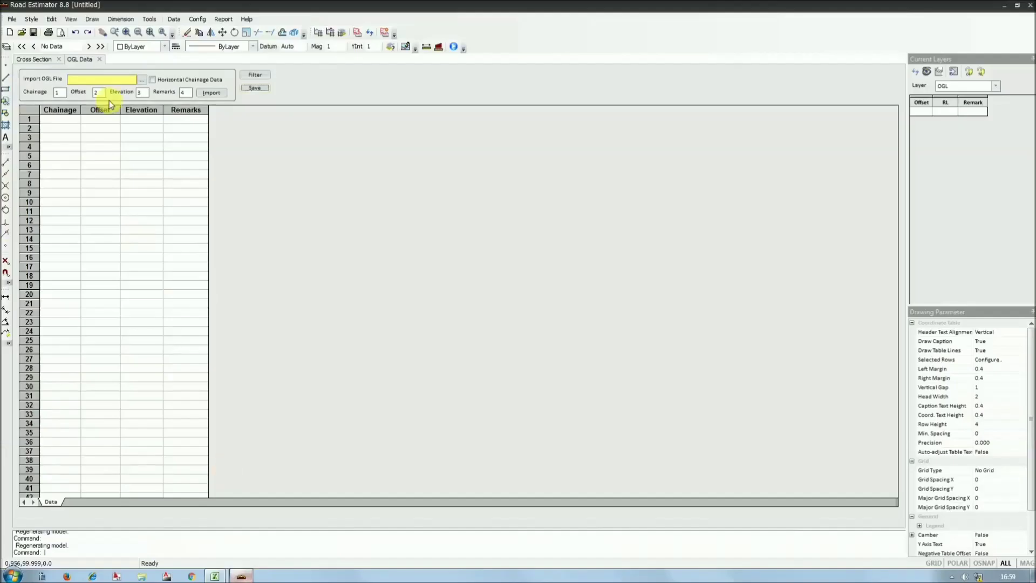
pyautogui.click(69, 119)
pyautogui.moveTo(98, 127); pyautogui.dragTo(211, 214)
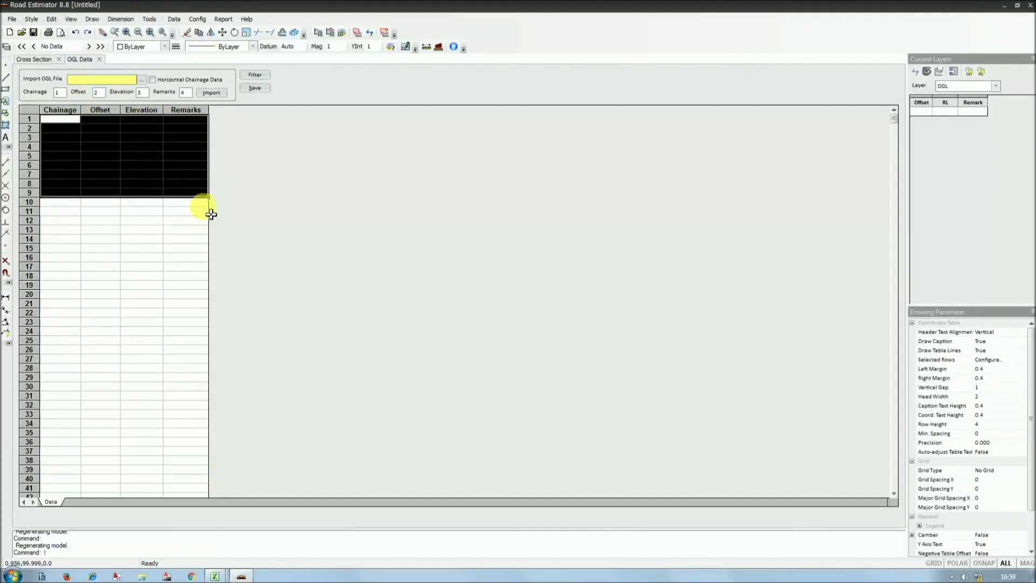
pyautogui.hotkey('ctrl', 'v')
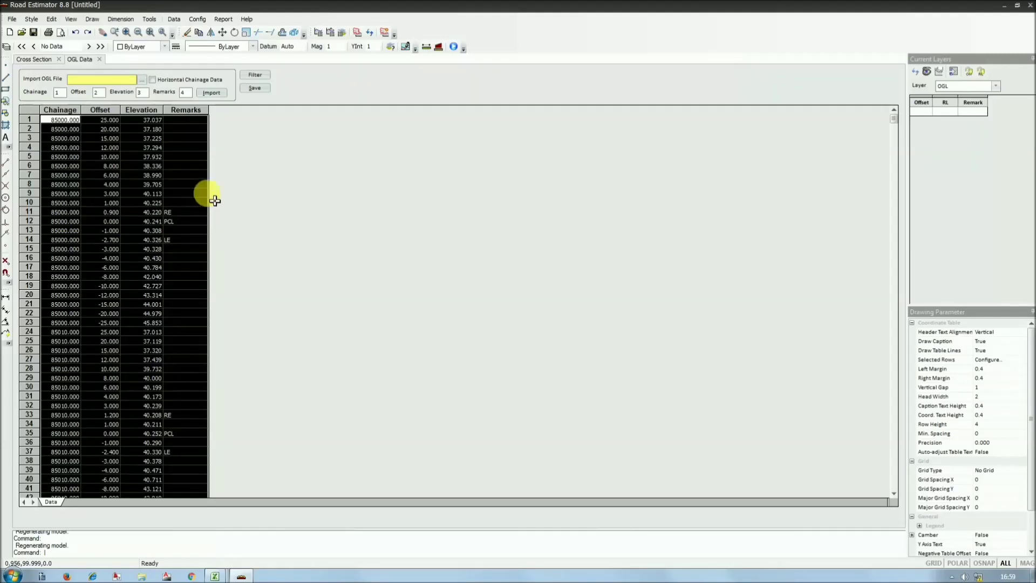
pyautogui.click(256, 88)
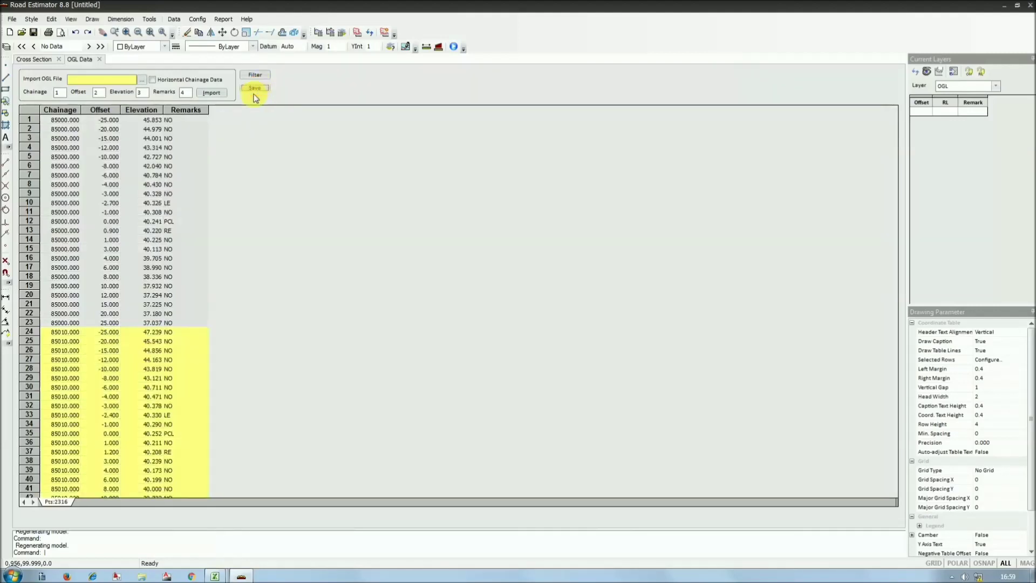
# Process the saved OGL data for all chainages, and close the OGL table and the processing dialog
pyautogui.click(358, 35)
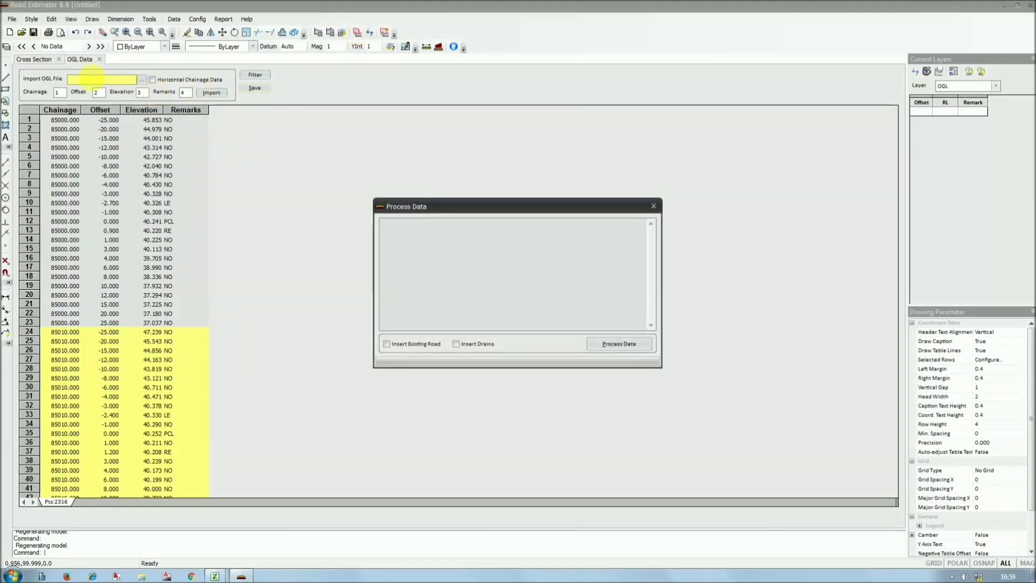
pyautogui.click(609, 344)
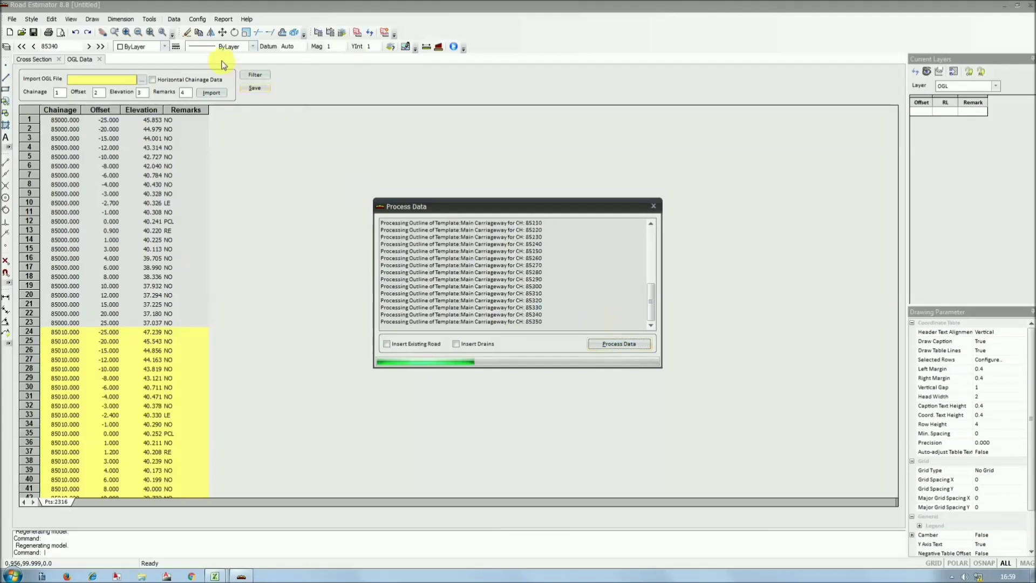
pyautogui.click(101, 60)
pyautogui.click(101, 60)
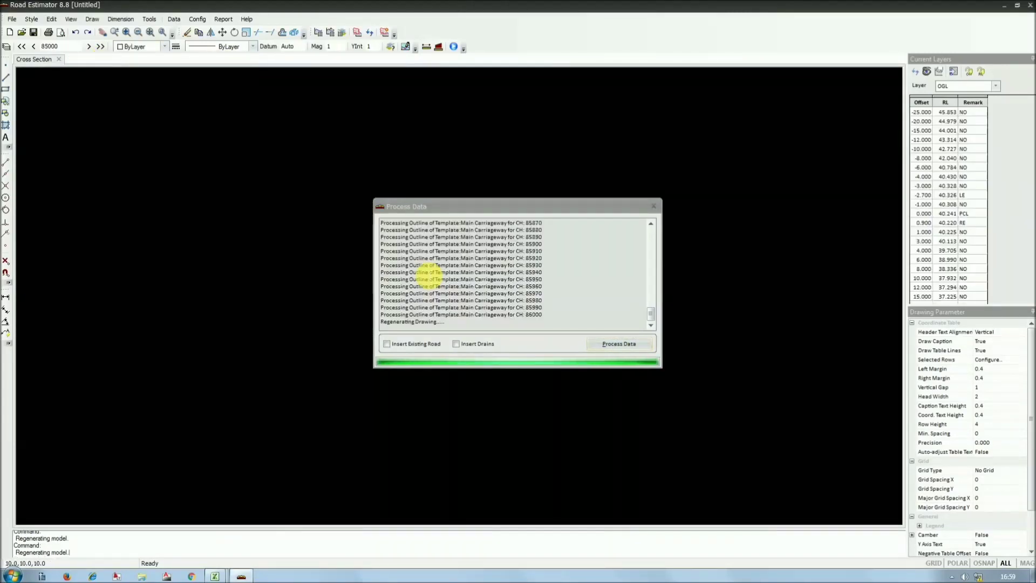
pyautogui.click(654, 205)
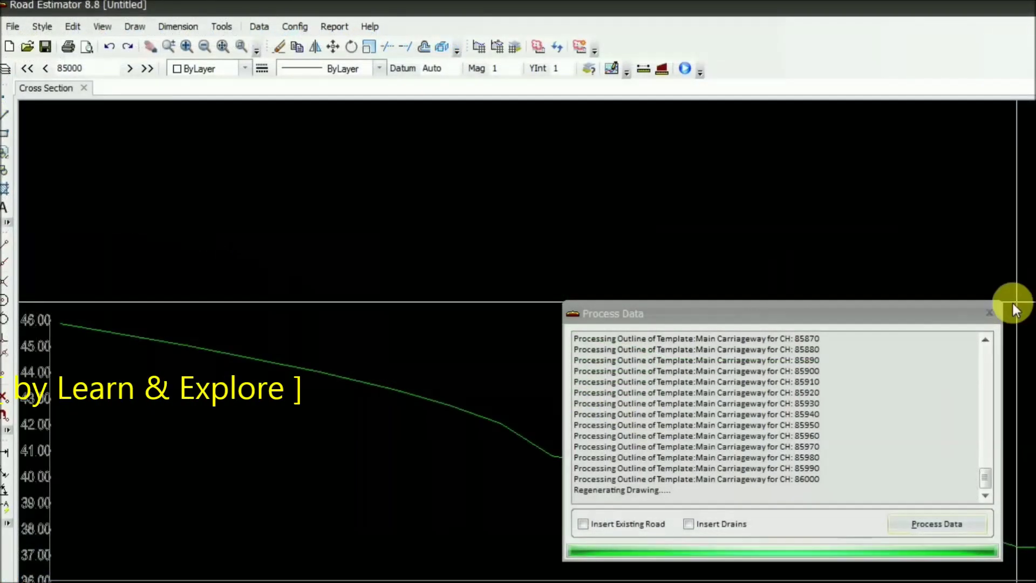
pyautogui.click(988, 313)
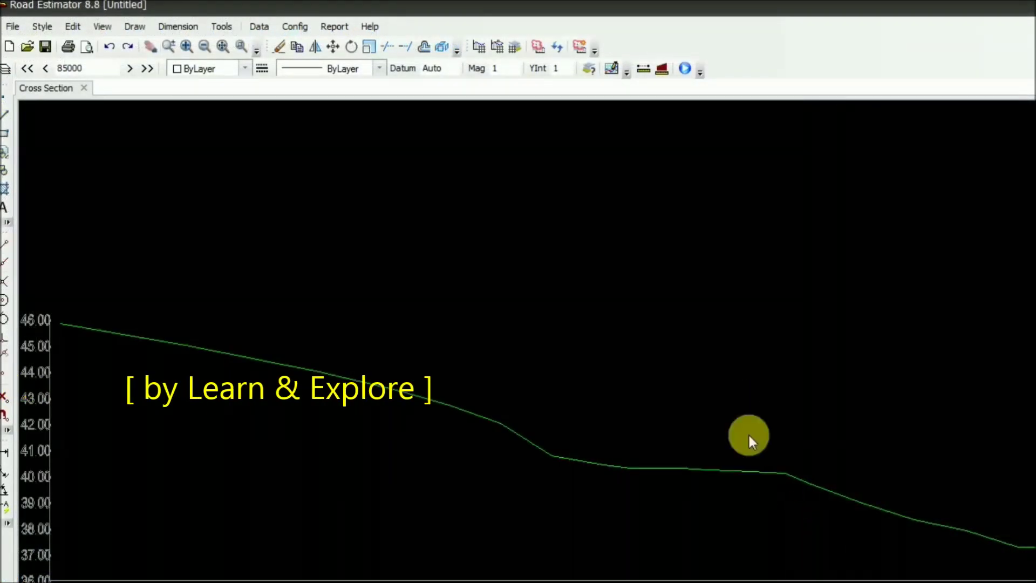
# In the Main Carriageway template configuration, disable the left paved shoulder and the left separators after paved shoulder and after carriageway
pyautogui.scroll(-3, 769, 478)
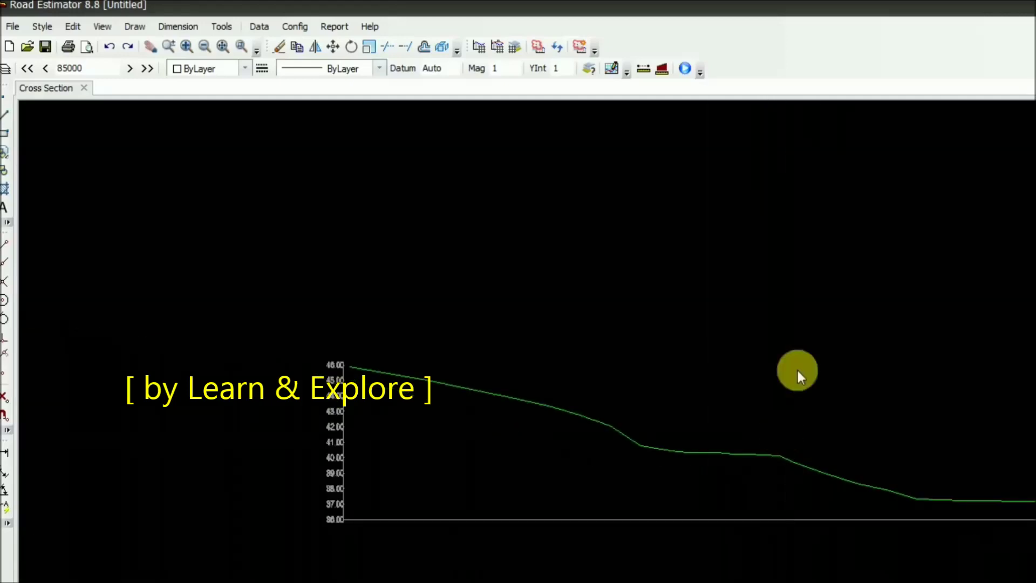
pyautogui.scroll(3, 732, 551)
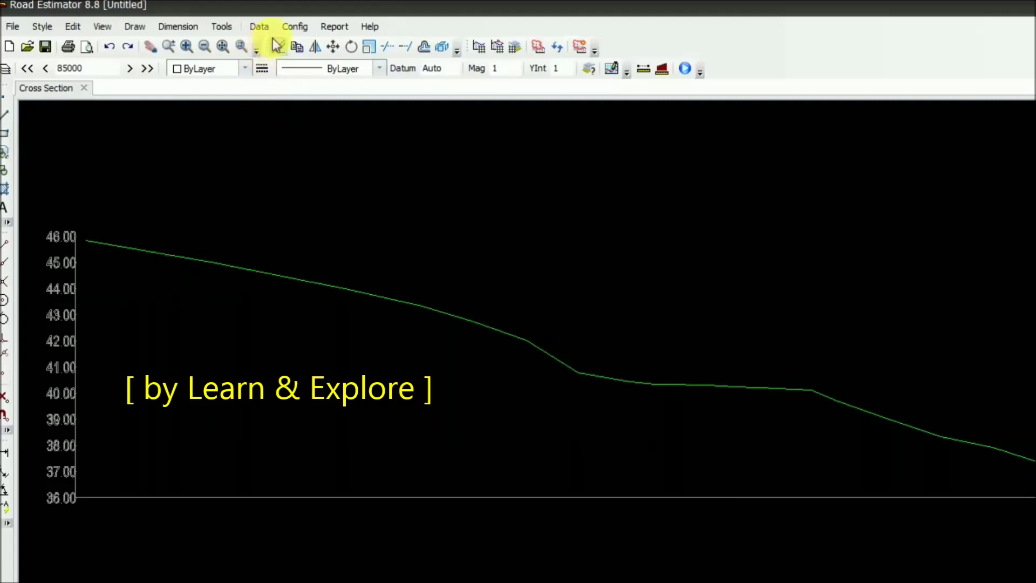
pyautogui.click(298, 30)
pyautogui.click(321, 46)
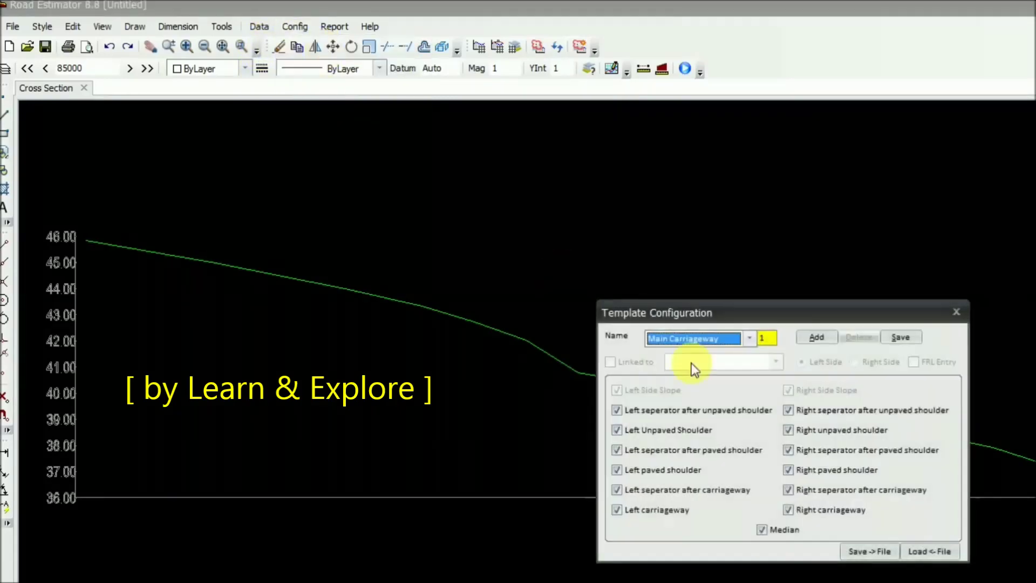
pyautogui.click(619, 448)
pyautogui.click(625, 471)
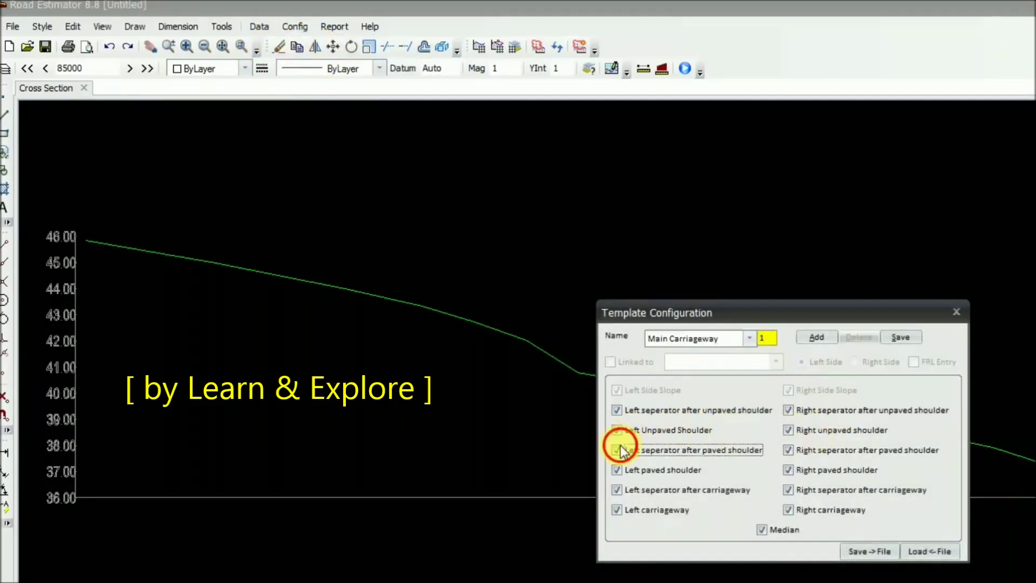
pyautogui.click(627, 484)
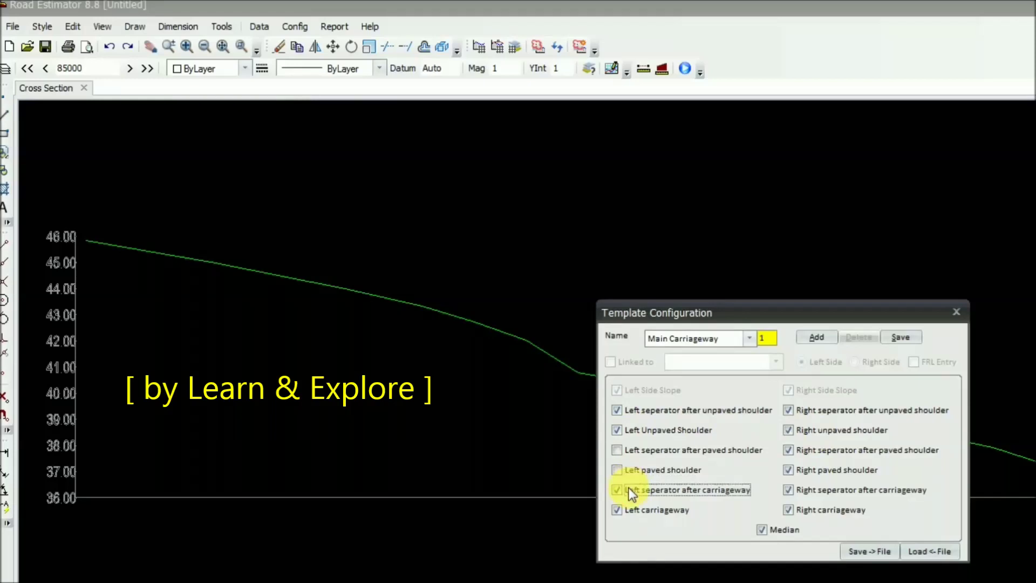
# Disable the right paved shoulder, the right separators after paved shoulder and carriageway, and the median, and save the template configuration
pyautogui.click(794, 451)
pyautogui.click(794, 483)
pyautogui.click(795, 467)
pyautogui.click(763, 531)
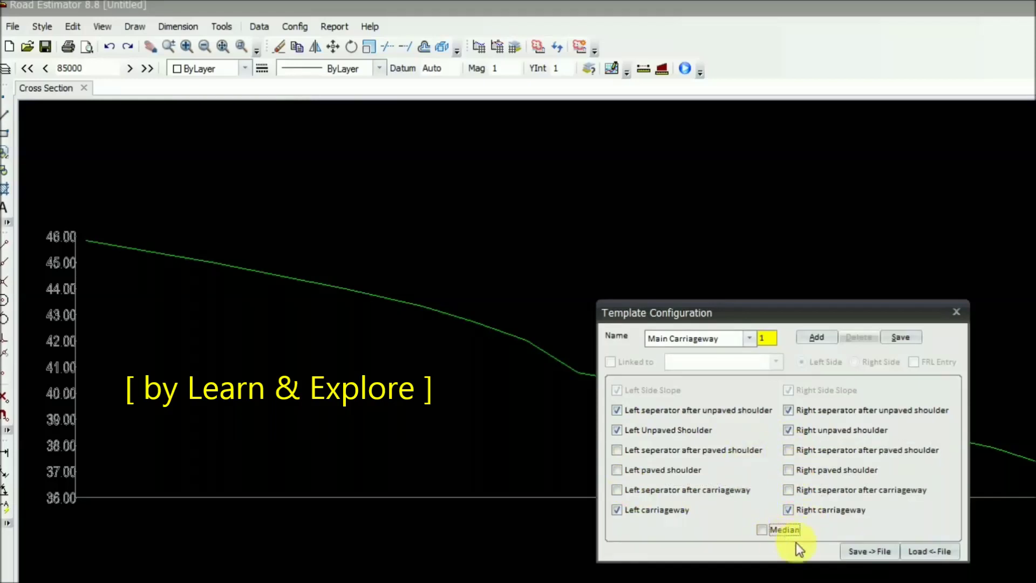
pyautogui.click(895, 339)
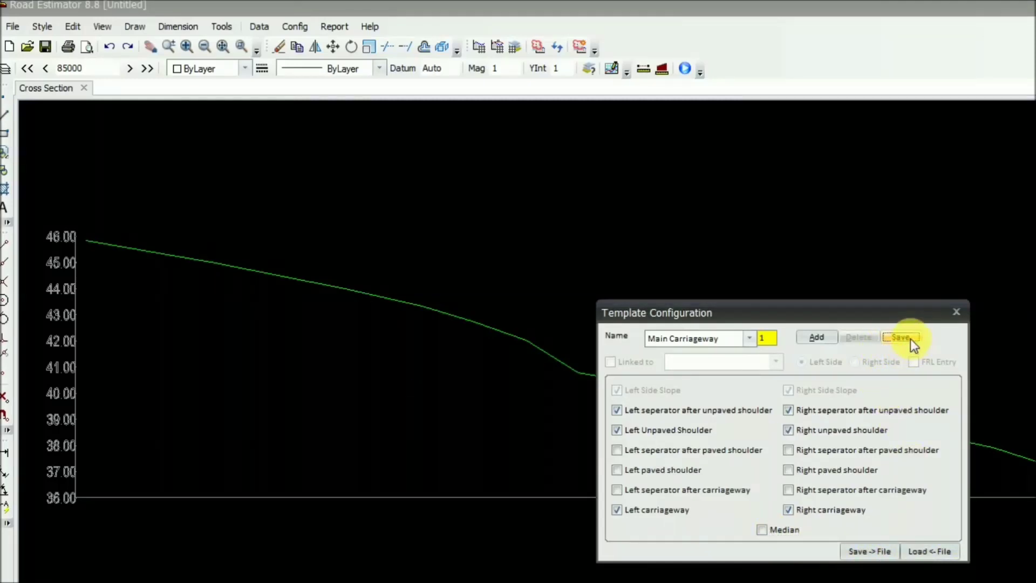
pyautogui.click(954, 312)
# In the cross section drawing parameters, add OGL, Surveyed Offset and FRL as rows of the coordinate table
pyautogui.click(263, 27)
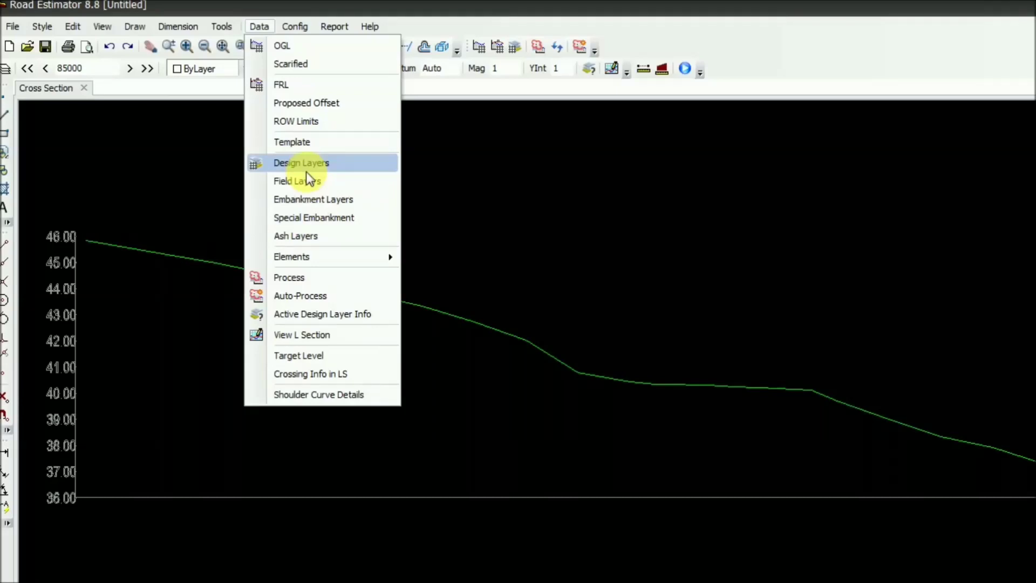
pyautogui.moveTo(294, 26)
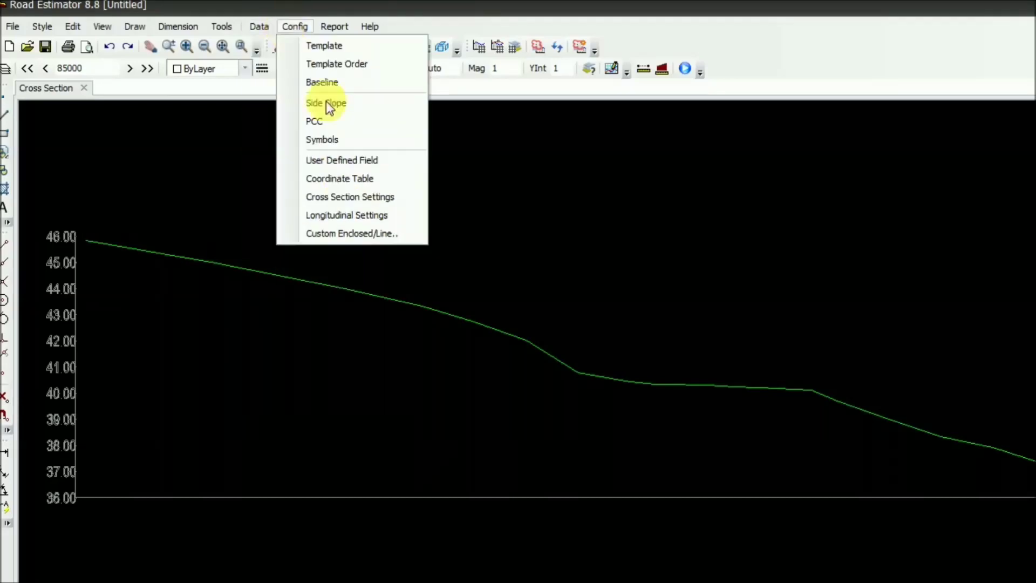
pyautogui.click(341, 203)
pyautogui.moveTo(367, 141); pyautogui.dragTo(795, 268)
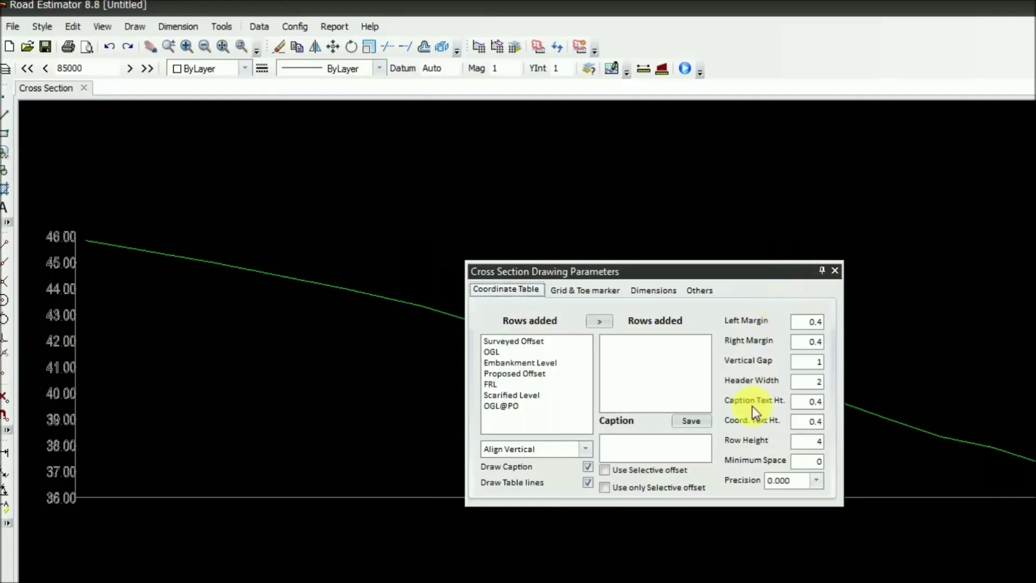
pyautogui.click(489, 351)
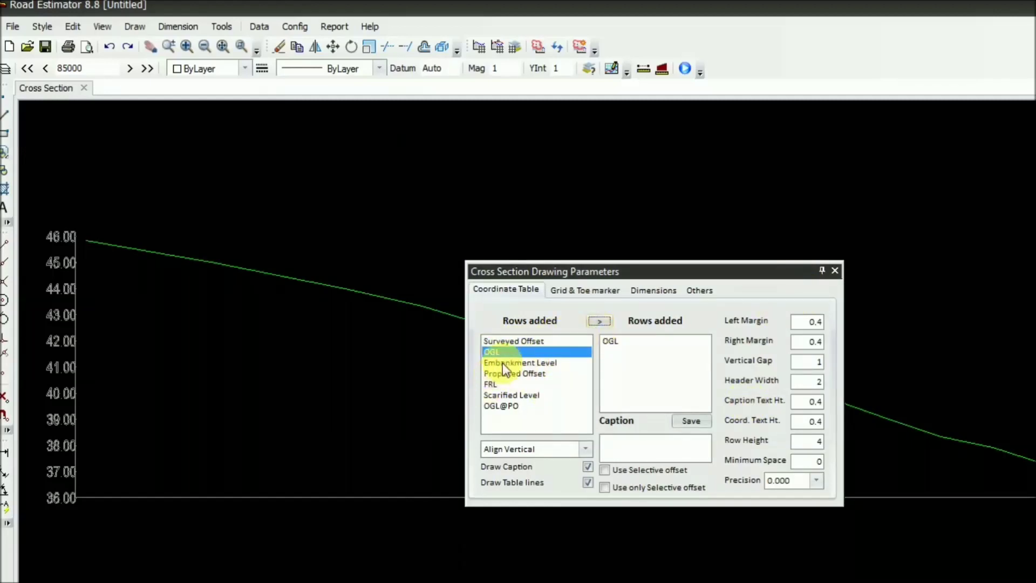
pyautogui.click(511, 341)
pyautogui.click(598, 322)
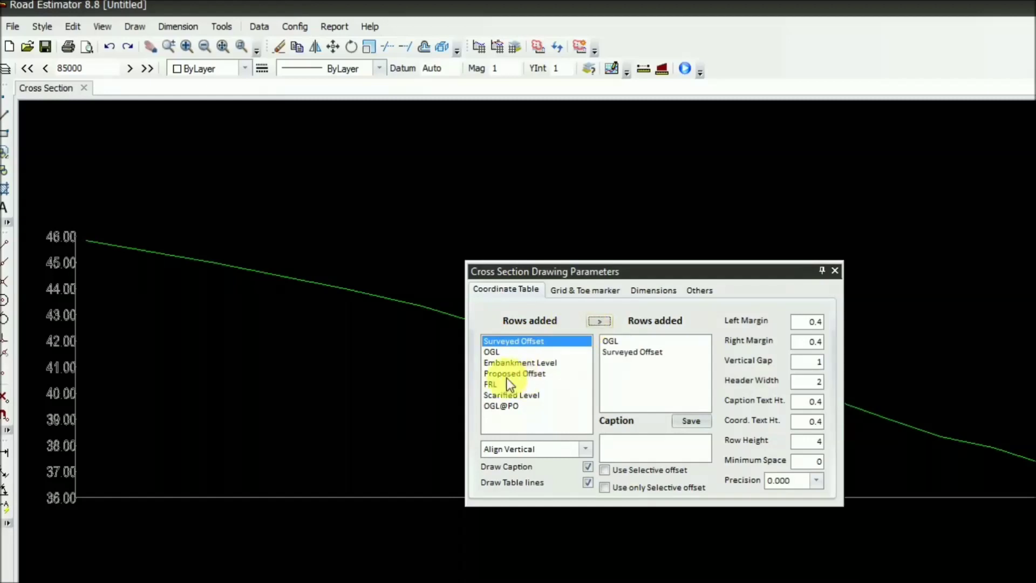
pyautogui.click(496, 384)
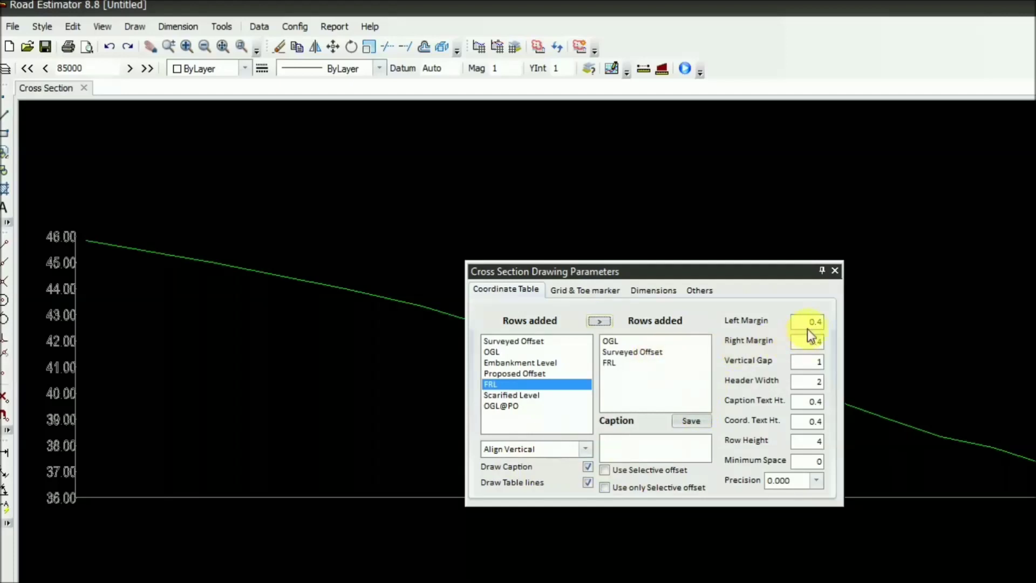
# Set the coordinate table's left margin, right margin and vertical gap to 0.6 each
pyautogui.press('BackSpace')
pyautogui.write('6')
pyautogui.click(809, 341)
pyautogui.press('BackSpace')
pyautogui.write('6')
pyautogui.press('Tab')
pyautogui.write('0.6')
pyautogui.press('Tab')
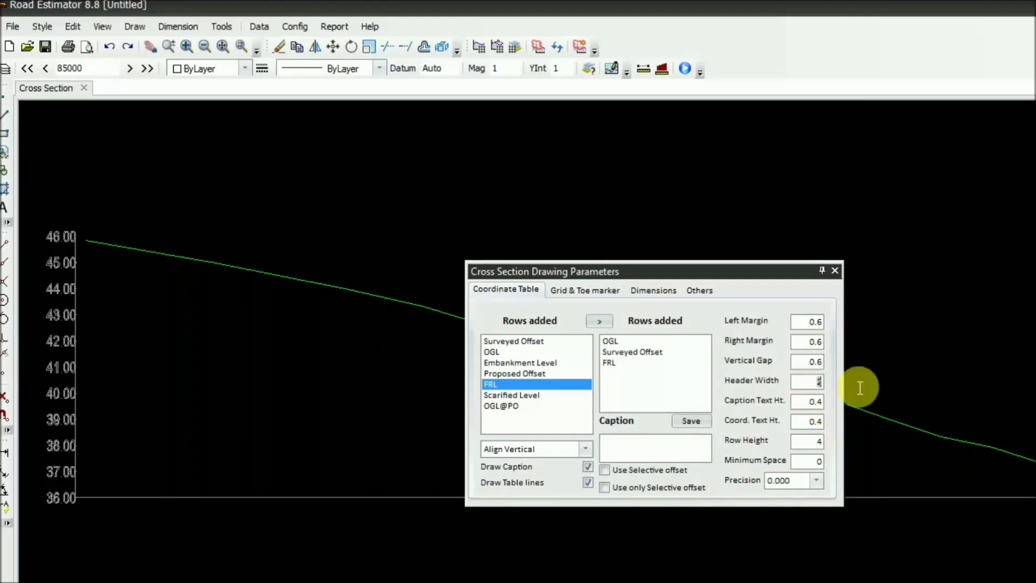
# Set the coordinate table's header width to 1.2, caption and coordinate text heights to 0.3, and row height to 2.5
pyautogui.write('1.2')
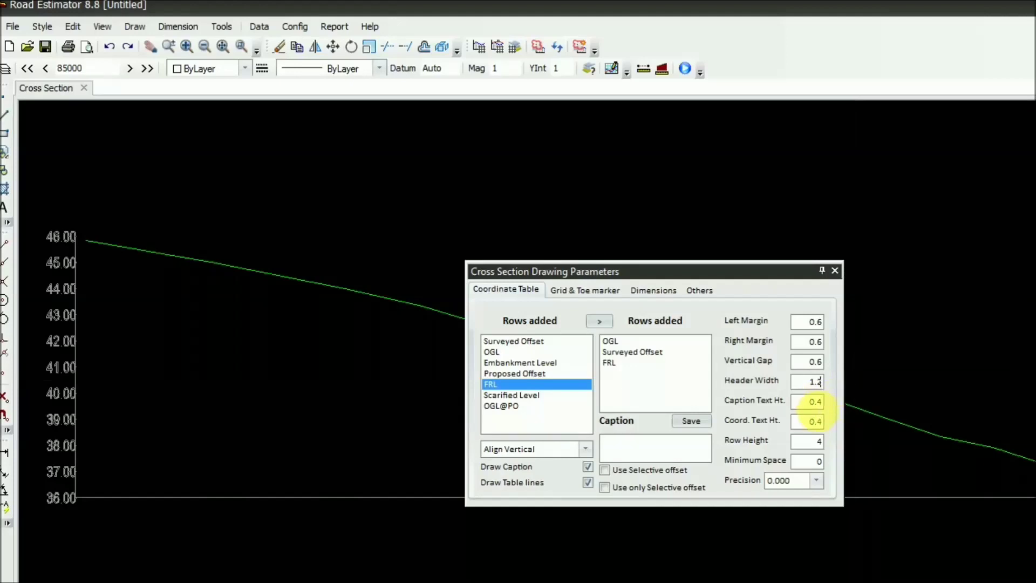
pyautogui.press('BackSpace')
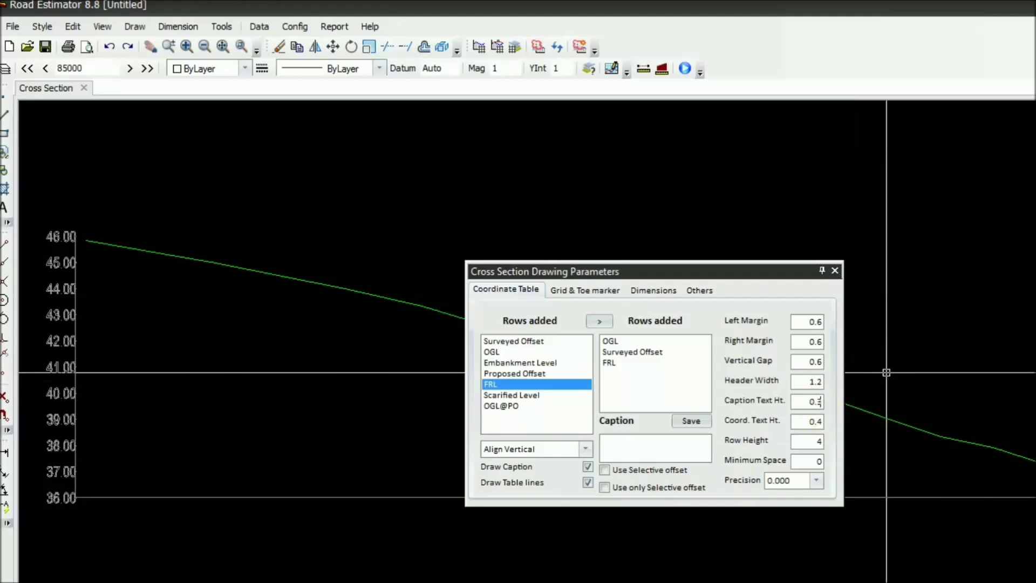
pyautogui.click(804, 422)
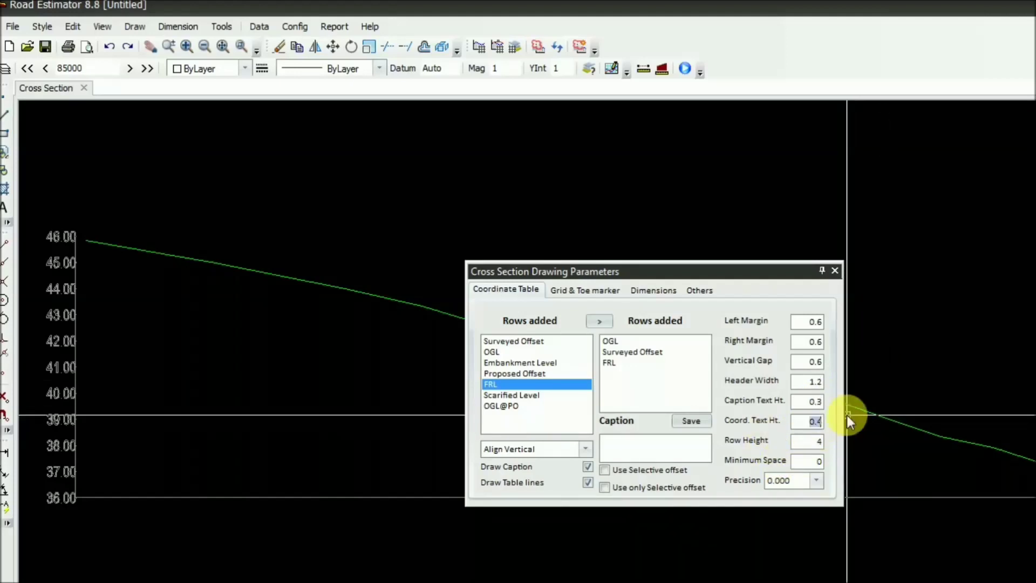
pyautogui.write('0.3')
pyautogui.click(820, 442)
pyautogui.write('1.2')
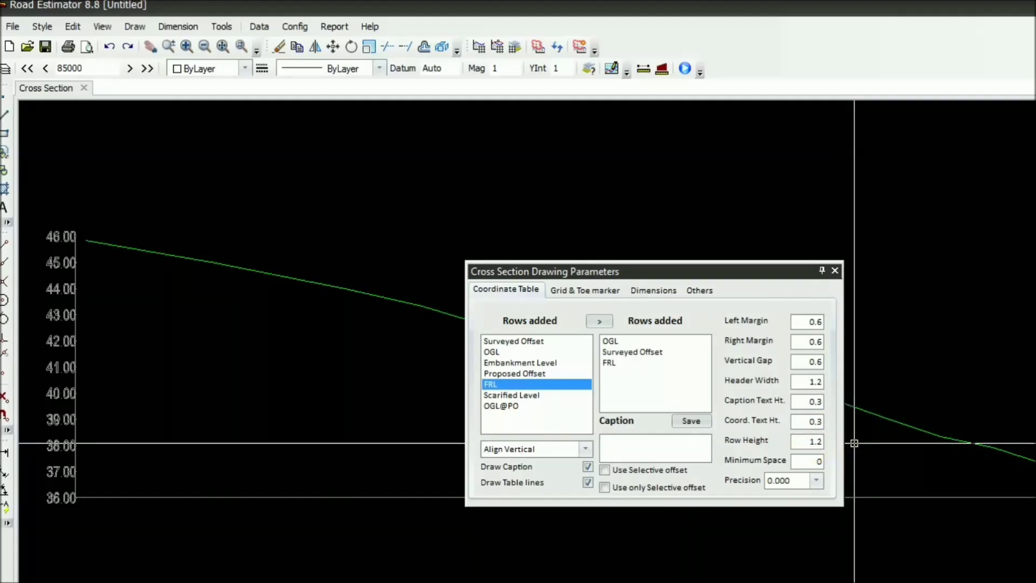
pyautogui.click(809, 441)
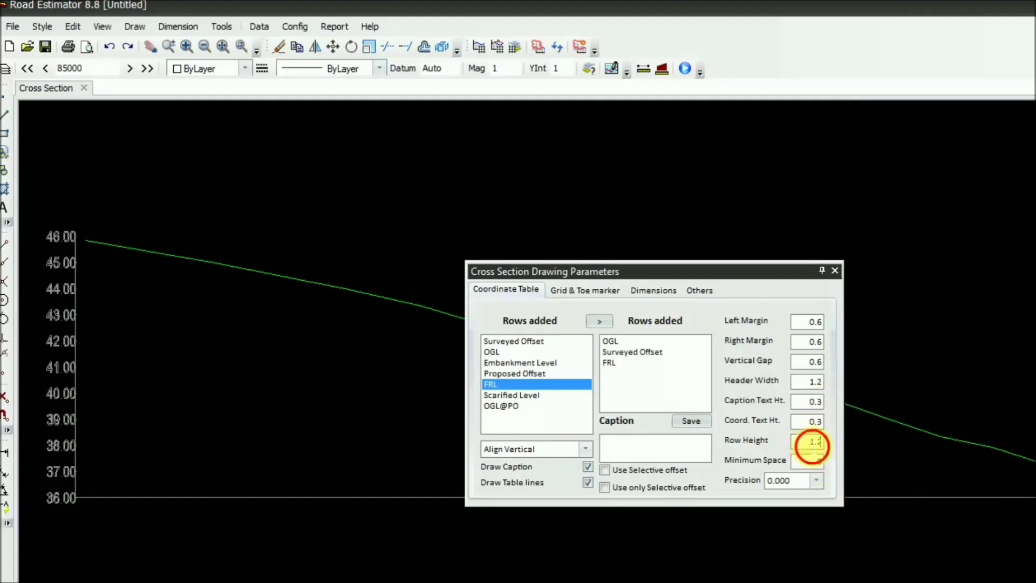
pyautogui.write('2.5')
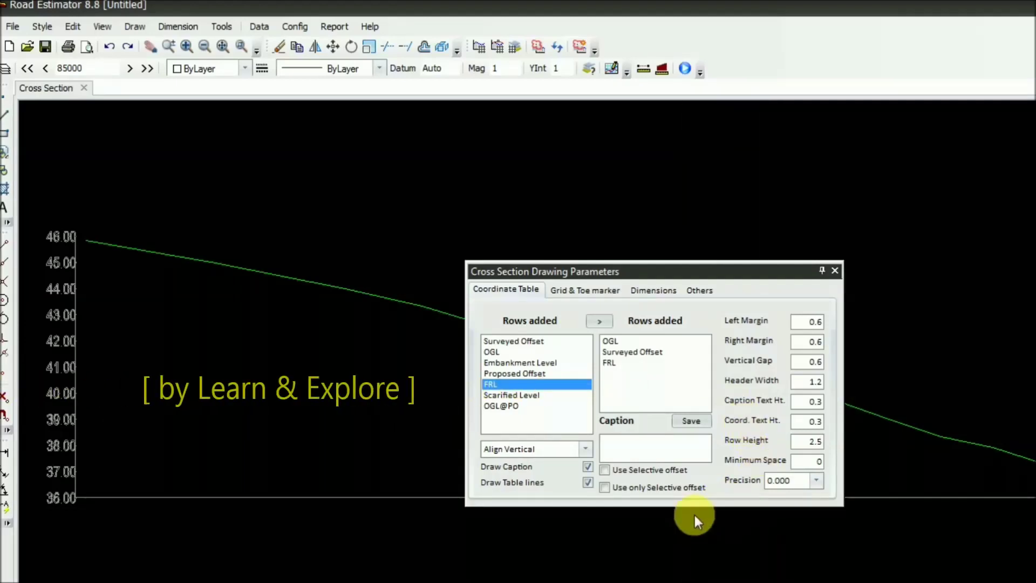
# Set the cross section toe marker to At Final Toes with a text height of 0.2
pyautogui.click(592, 292)
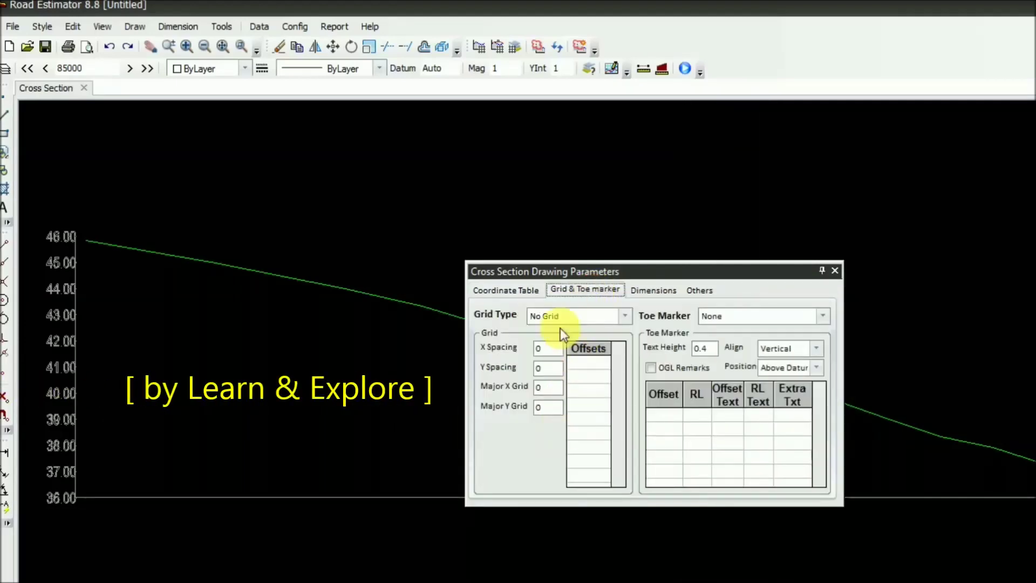
pyautogui.click(720, 315)
pyautogui.click(739, 344)
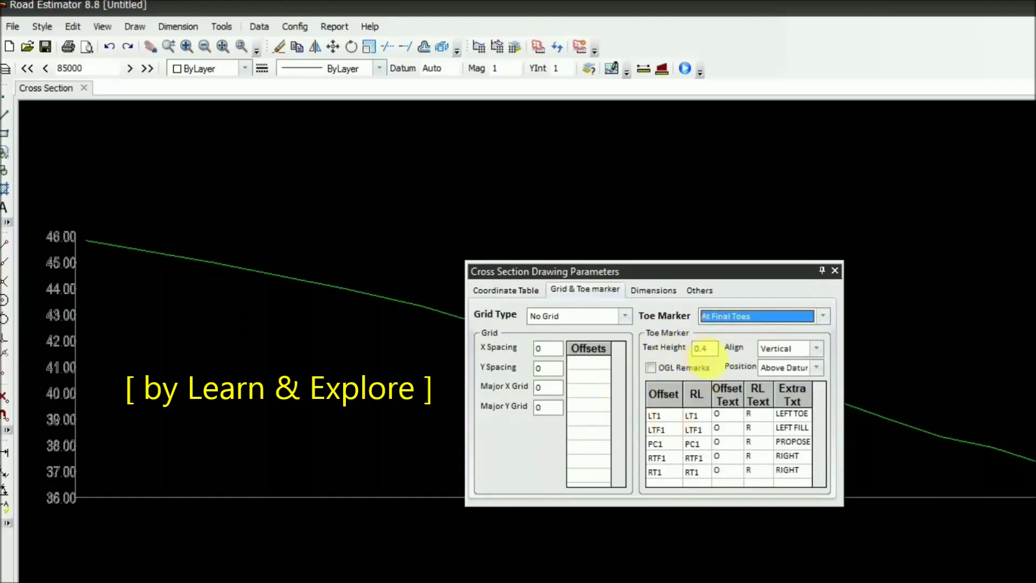
pyautogui.doubleClick(706, 349)
pyautogui.write('0.2')
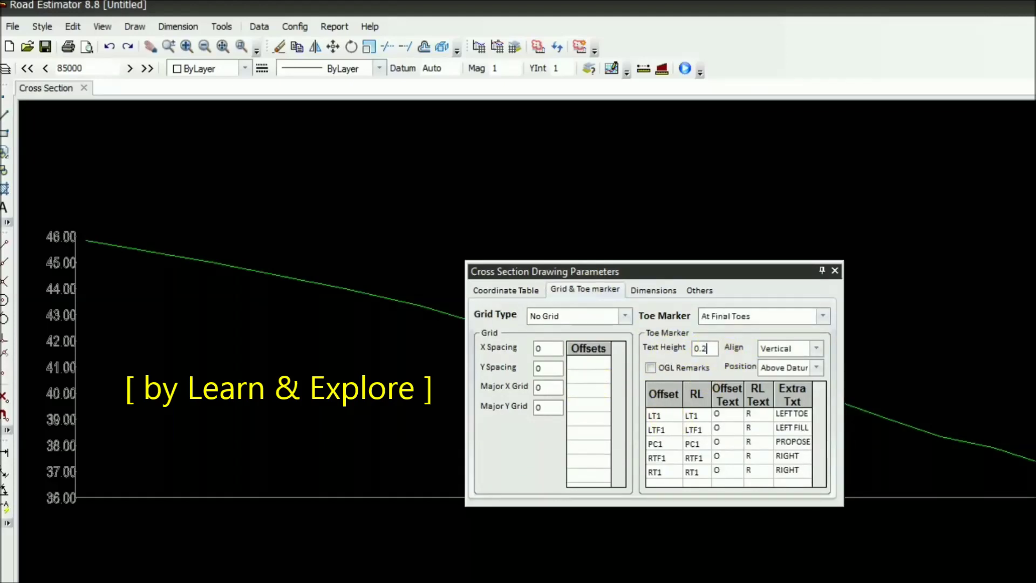
# Enable OGL remarks for the toe marker and set its five extra texts to LT, LF, PCL, RF and RT
pyautogui.click(658, 369)
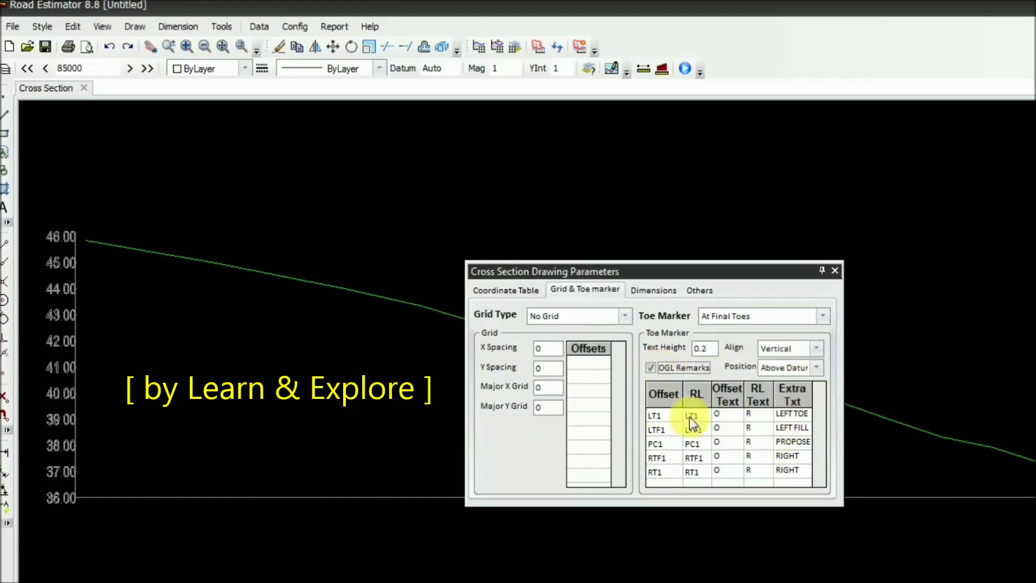
pyautogui.click(790, 414)
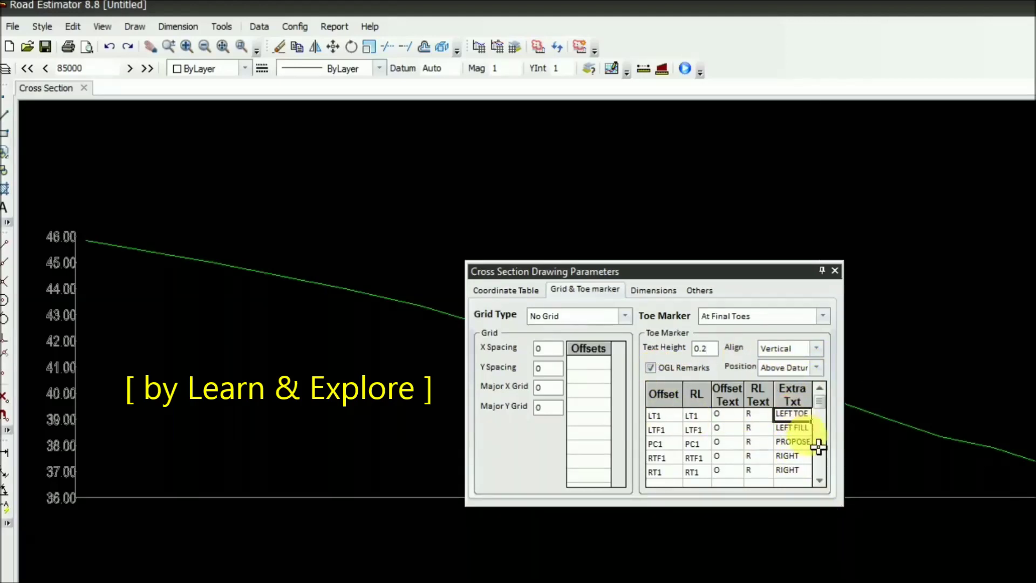
pyautogui.write('LT')
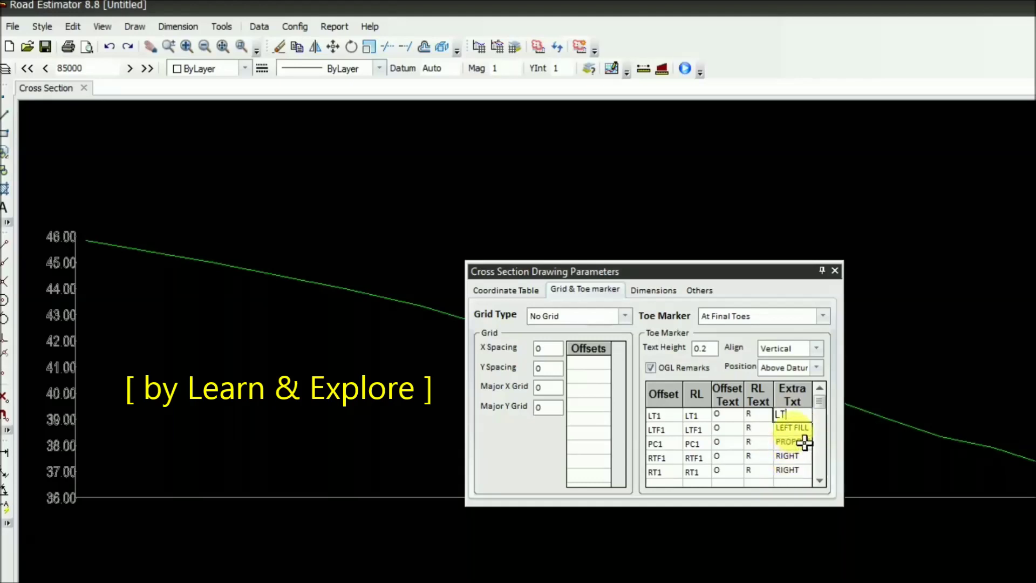
pyautogui.press('Return')
pyautogui.write('LF')
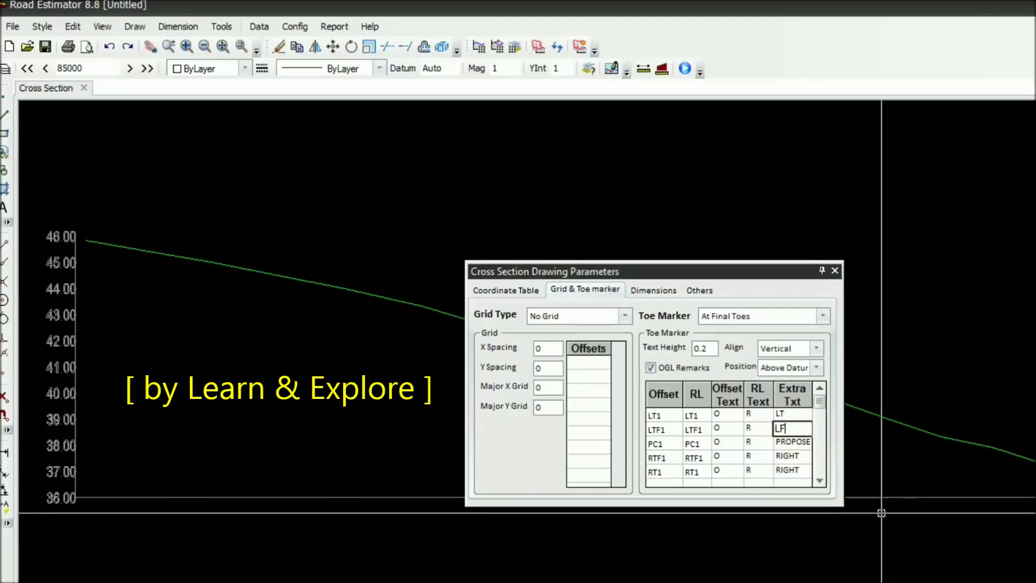
pyautogui.press('Return')
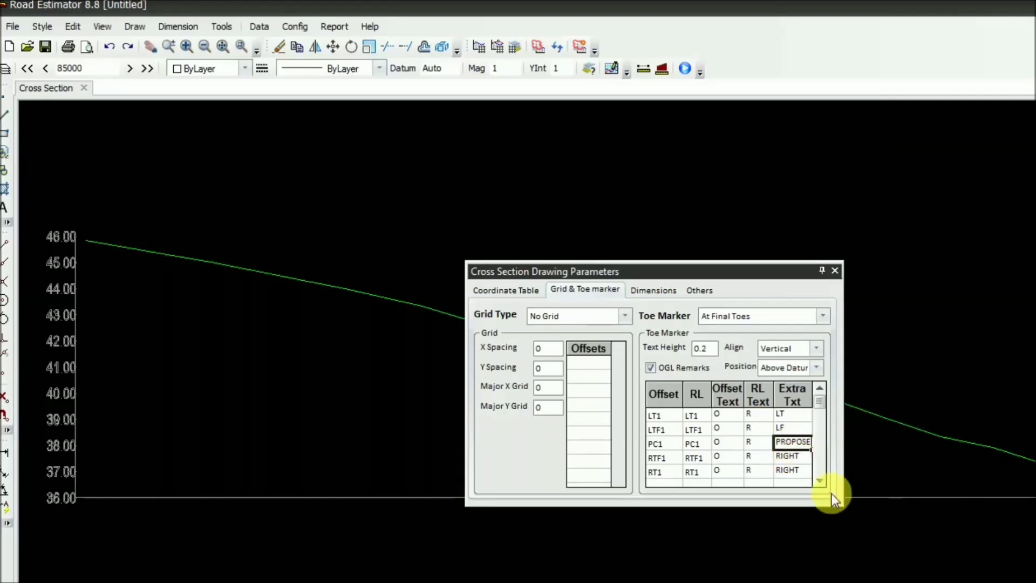
pyautogui.write('PCL')
pyautogui.press('Return')
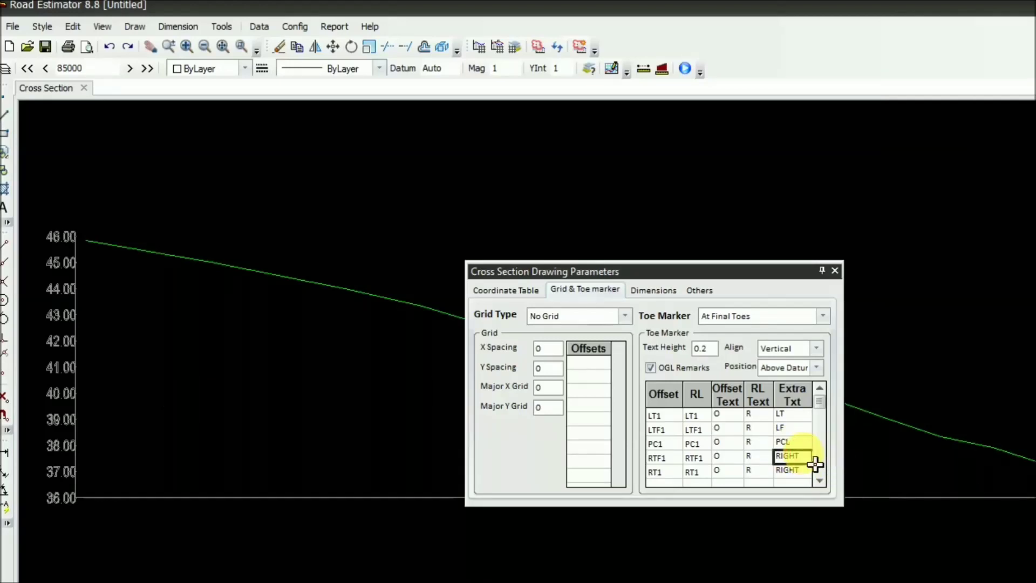
pyautogui.write('RF')
pyautogui.press('Return')
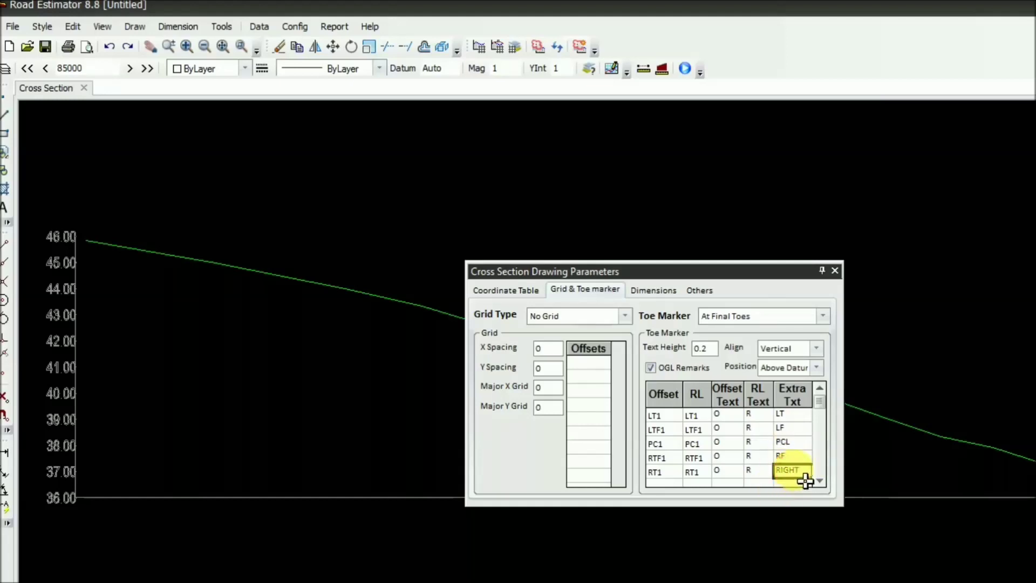
pyautogui.write('RT')
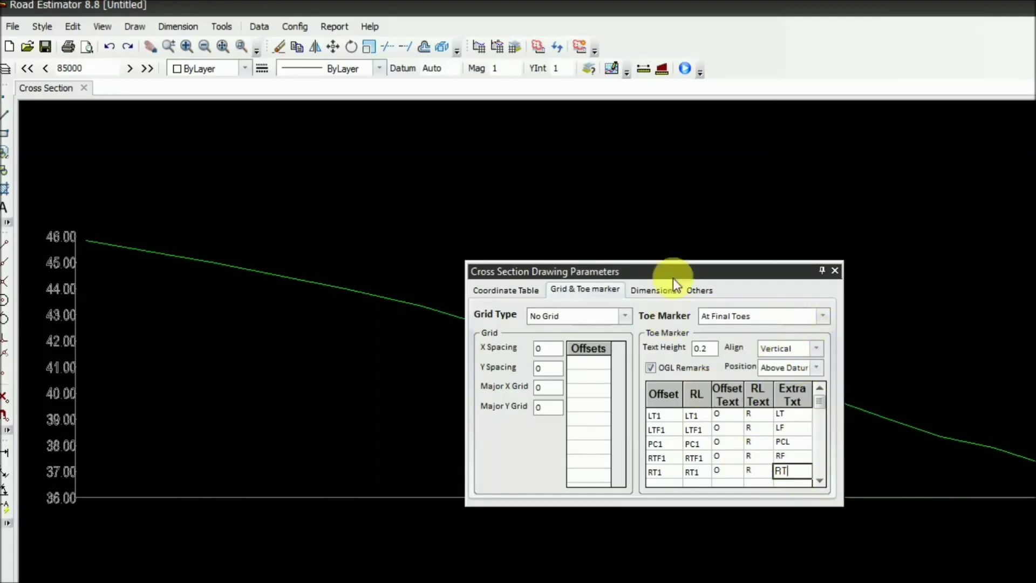
# Add a cross section dimension of type Default Concise with an offset of 1 and a text height of 0.4
pyautogui.click(654, 289)
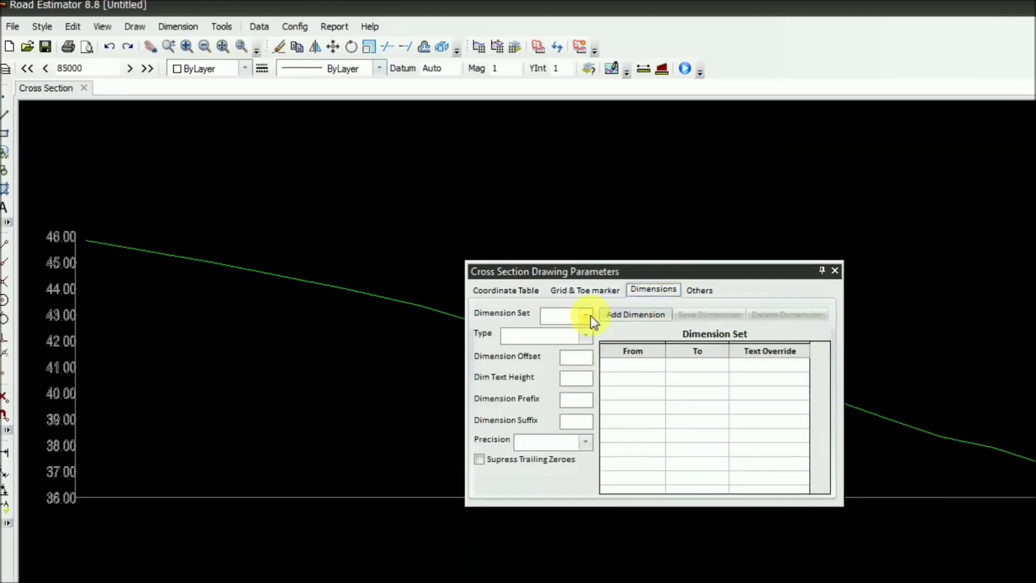
pyautogui.click(627, 317)
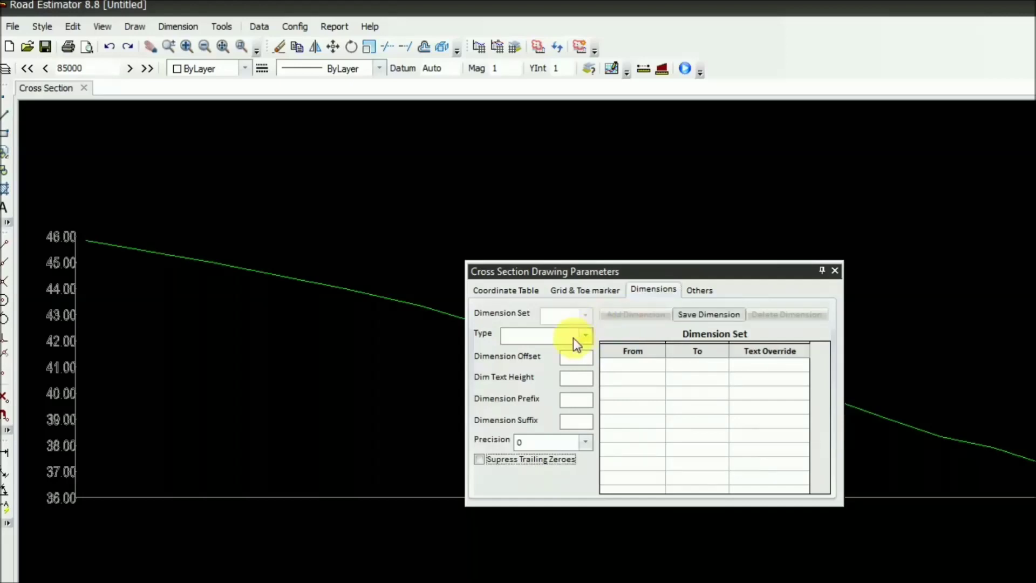
pyautogui.click(576, 338)
pyautogui.click(573, 345)
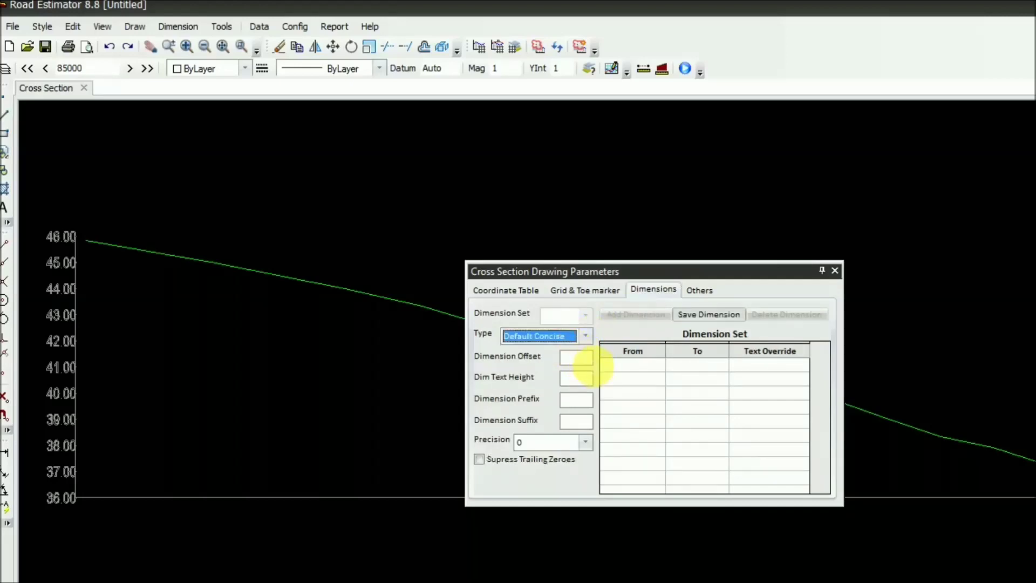
pyautogui.click(575, 357)
pyautogui.write('1')
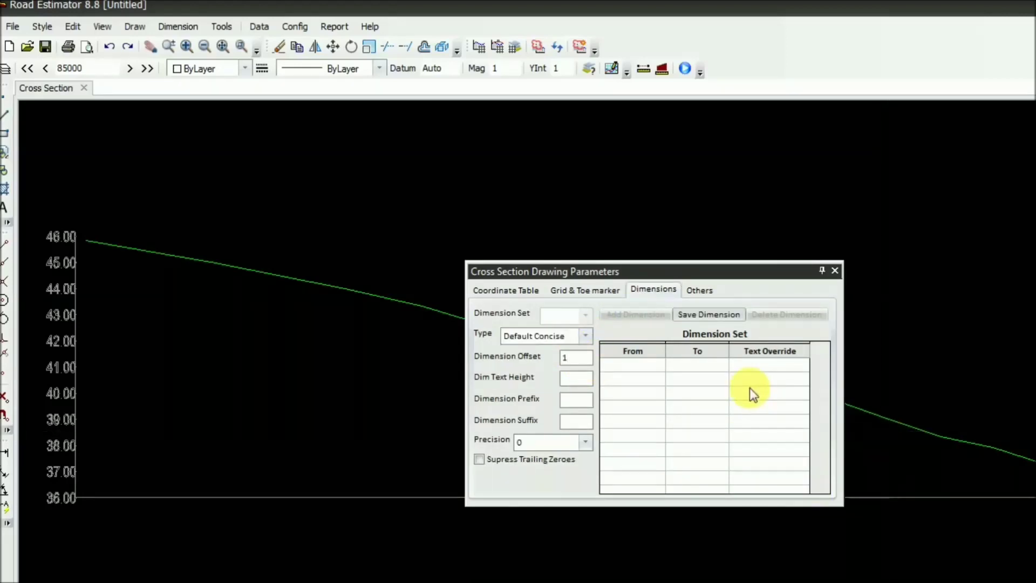
pyautogui.press('Tab')
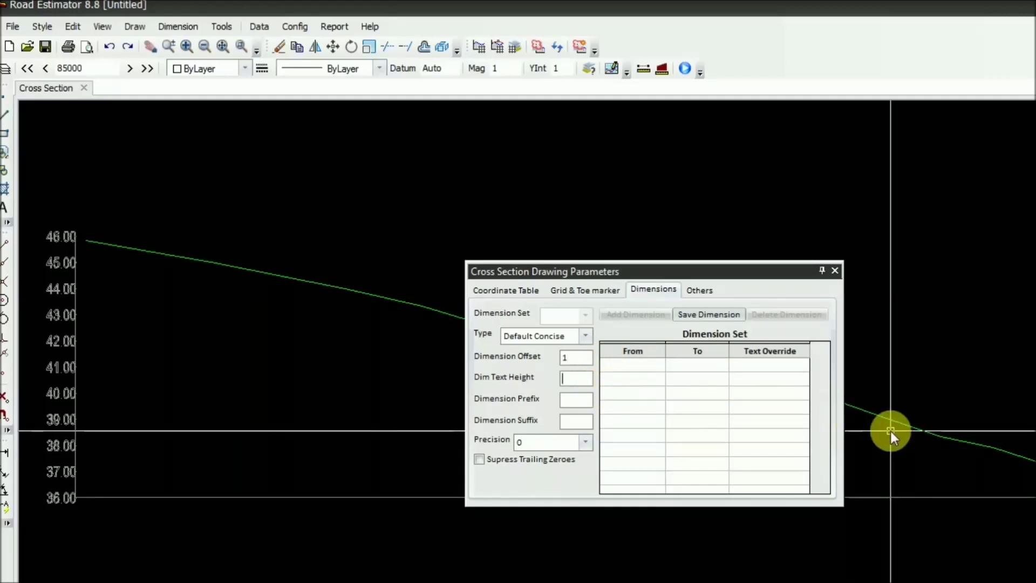
pyautogui.write('0.4')
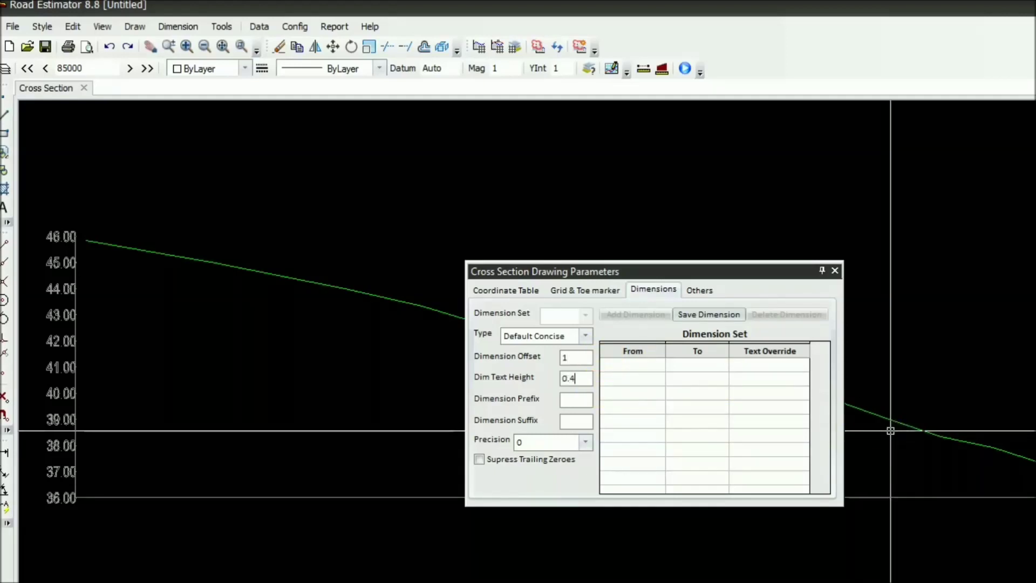
# Set the dimension's precision to 0.000 and save the dimension
pyautogui.click(587, 442)
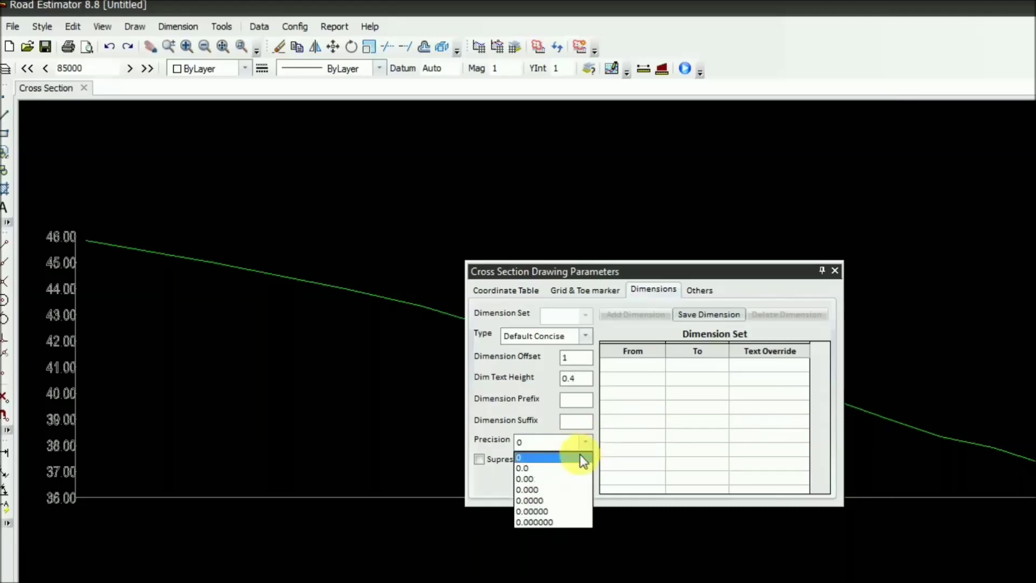
pyautogui.click(553, 490)
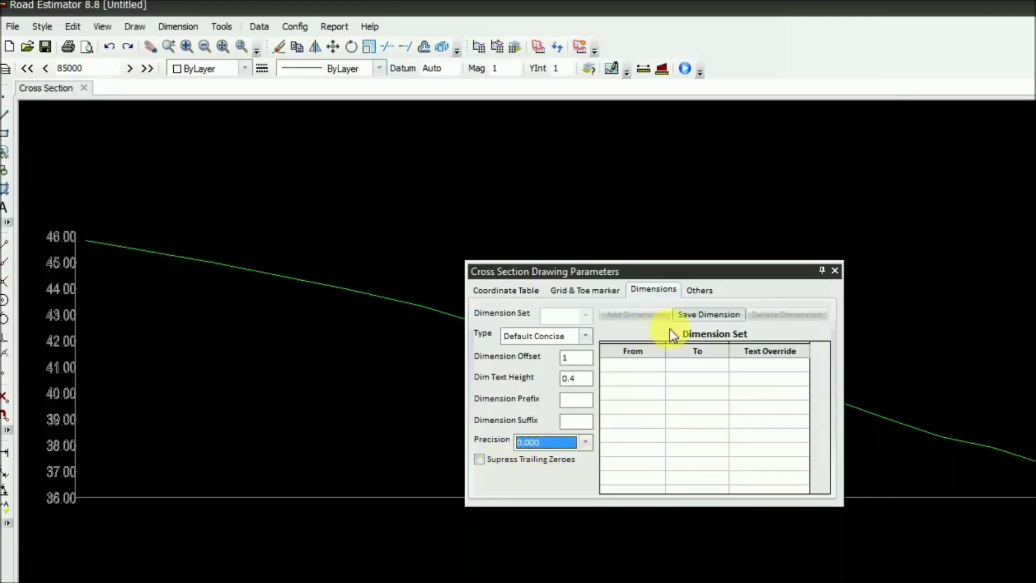
pyautogui.click(703, 296)
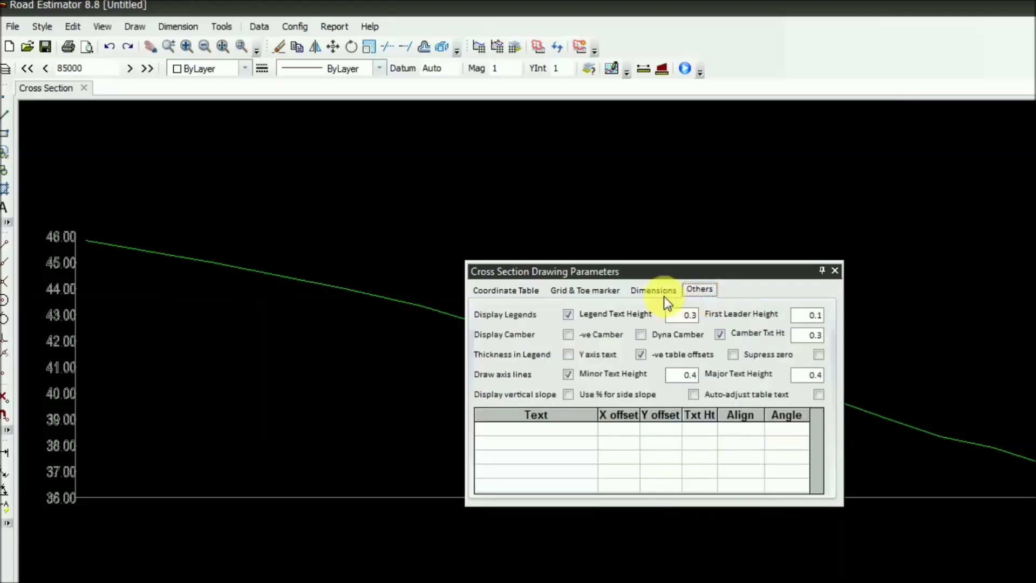
pyautogui.click(667, 295)
pyautogui.click(708, 315)
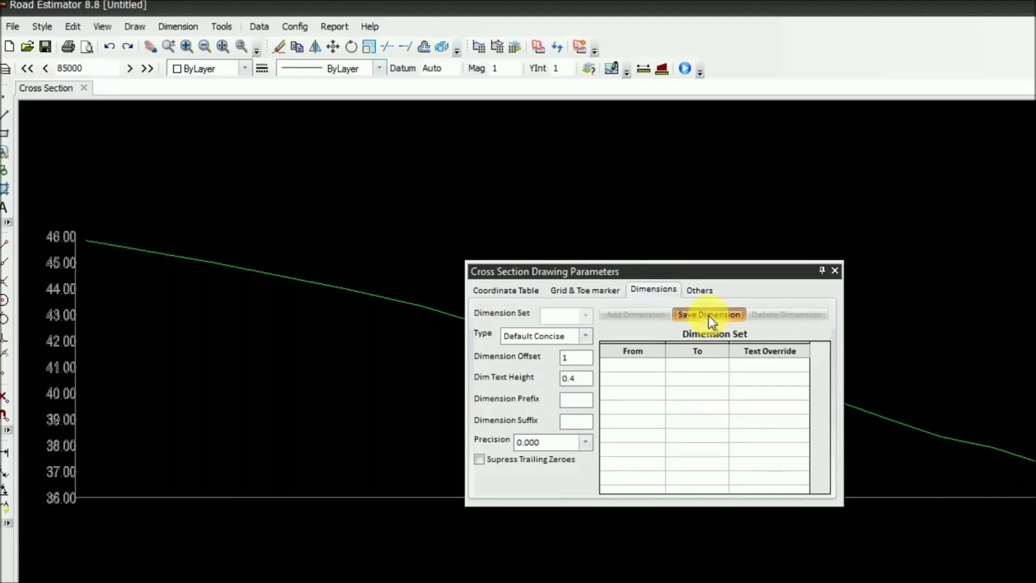
# In the other drawing parameters, enable negative table offsets and set the legend text height to 0.14
pyautogui.click(703, 292)
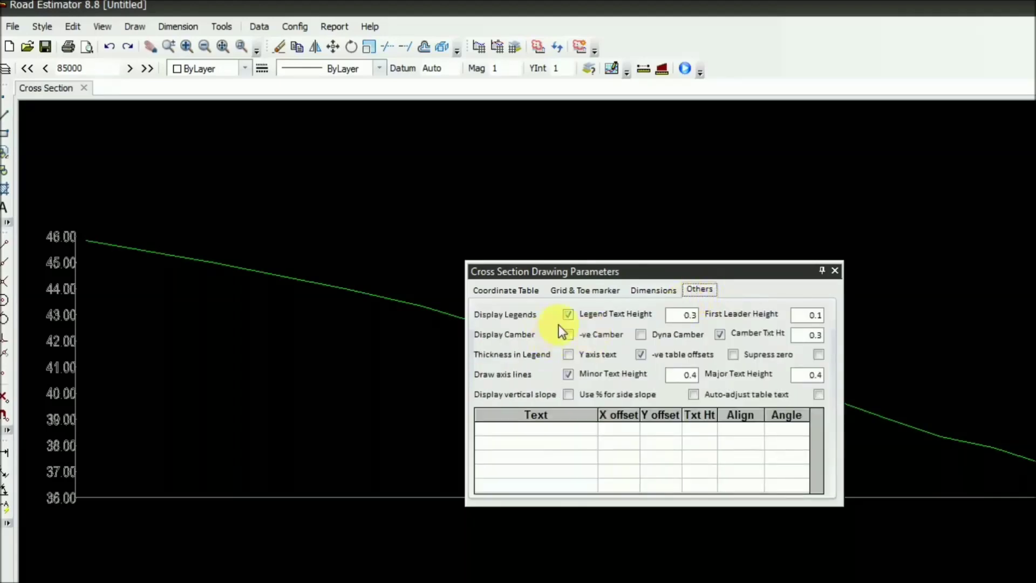
pyautogui.click(731, 354)
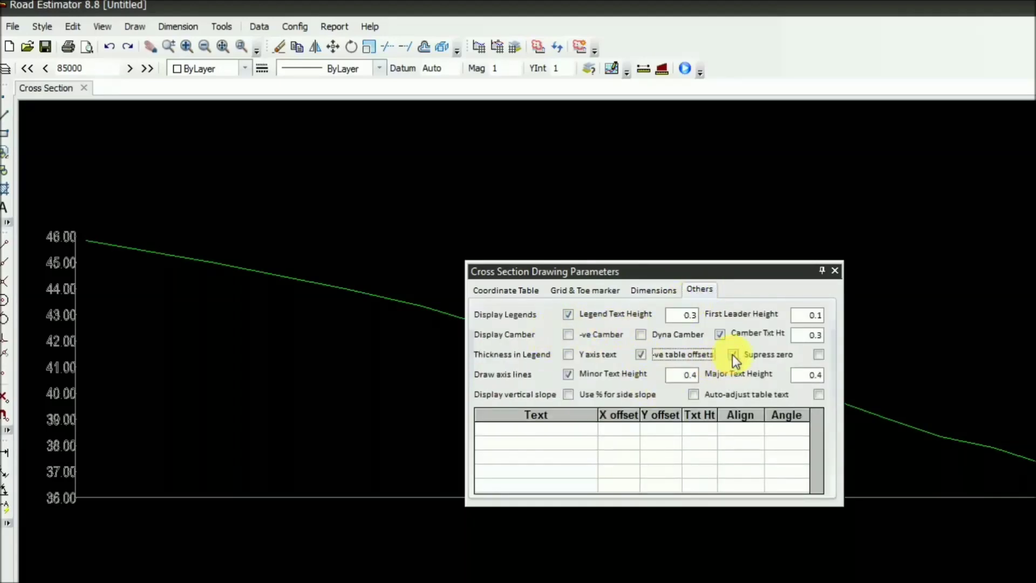
pyautogui.moveTo(679, 317); pyautogui.dragTo(735, 325)
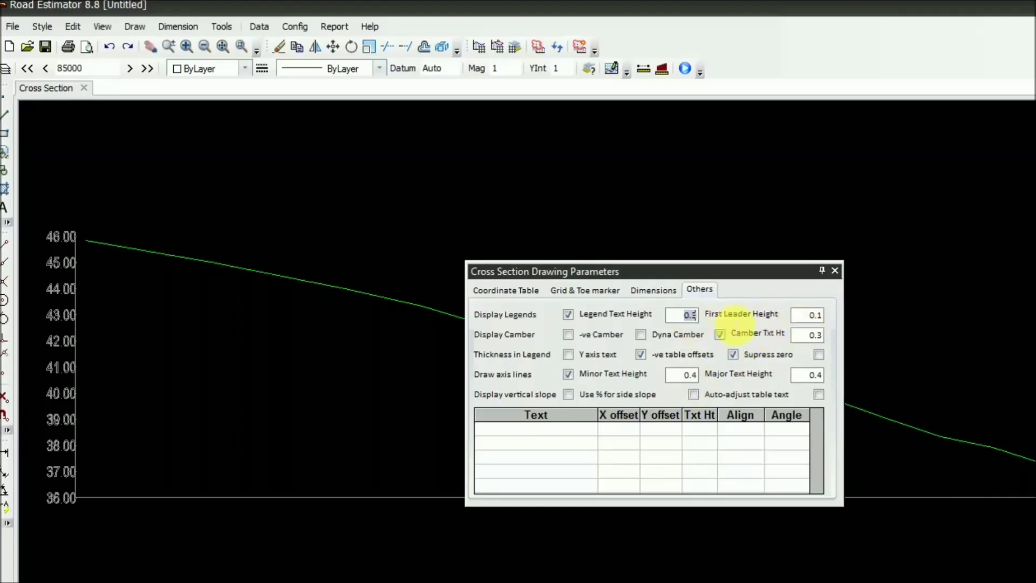
pyautogui.write('0.14')
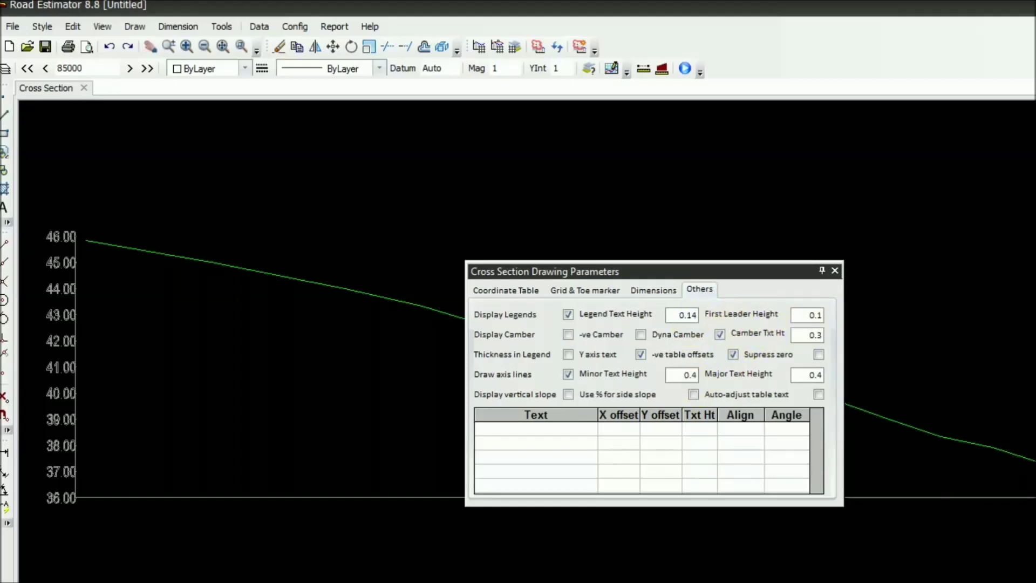
# Set the camber text height to 1 and the major text height to 0.6, and close the cross section drawing parameters
pyautogui.moveTo(806, 318); pyautogui.dragTo(837, 319)
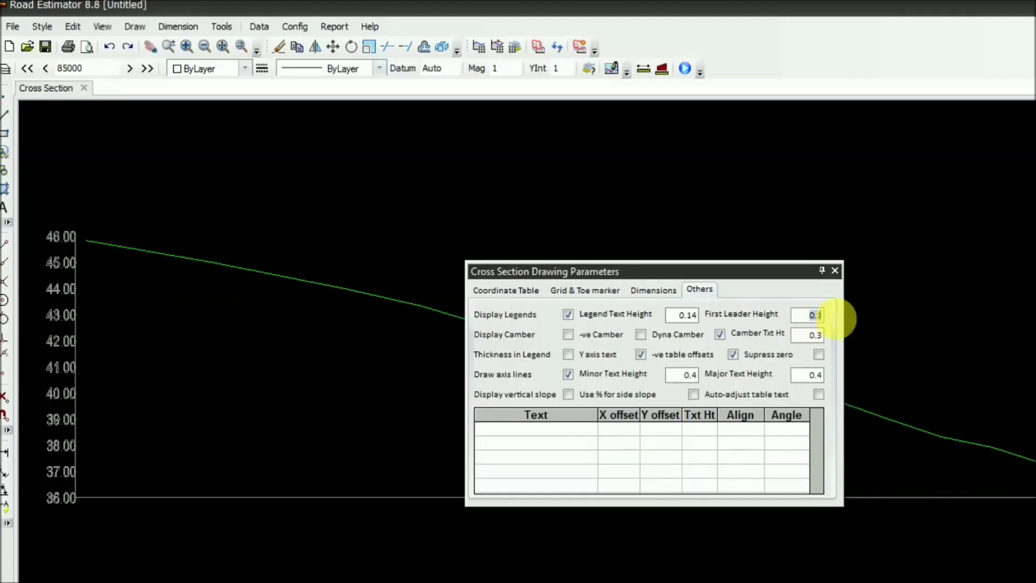
pyautogui.press('Tab')
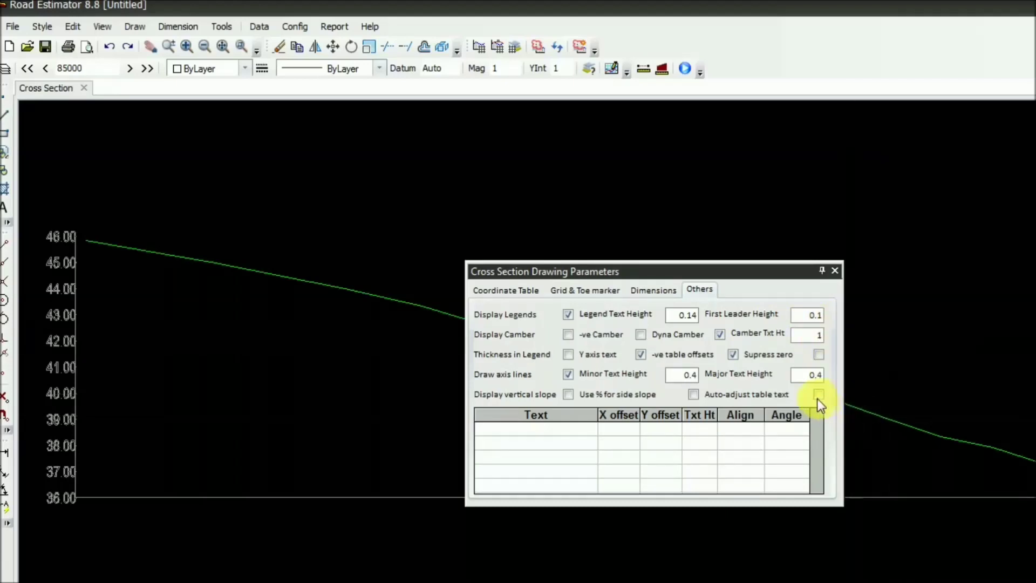
pyautogui.moveTo(812, 379); pyautogui.dragTo(870, 388)
pyautogui.write('0.')
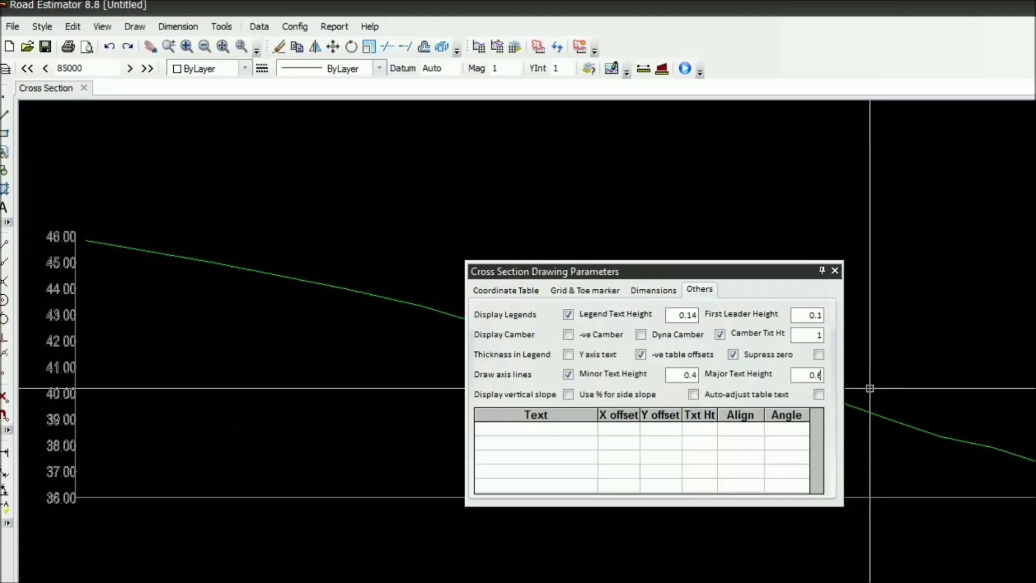
pyautogui.click(835, 270)
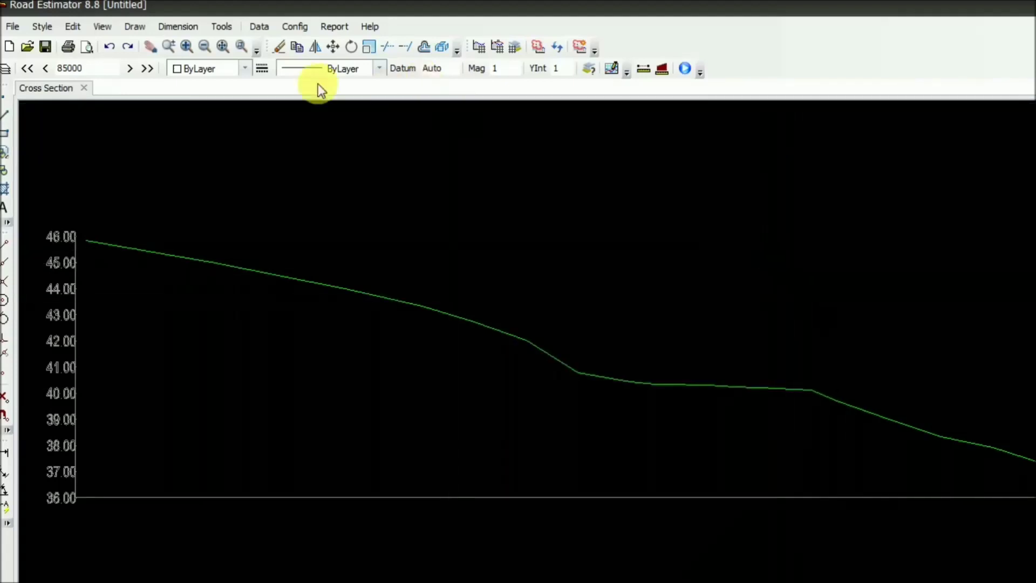
# Open the design layers and add a layer group named LHS to the Main Carriageway template
pyautogui.click(268, 27)
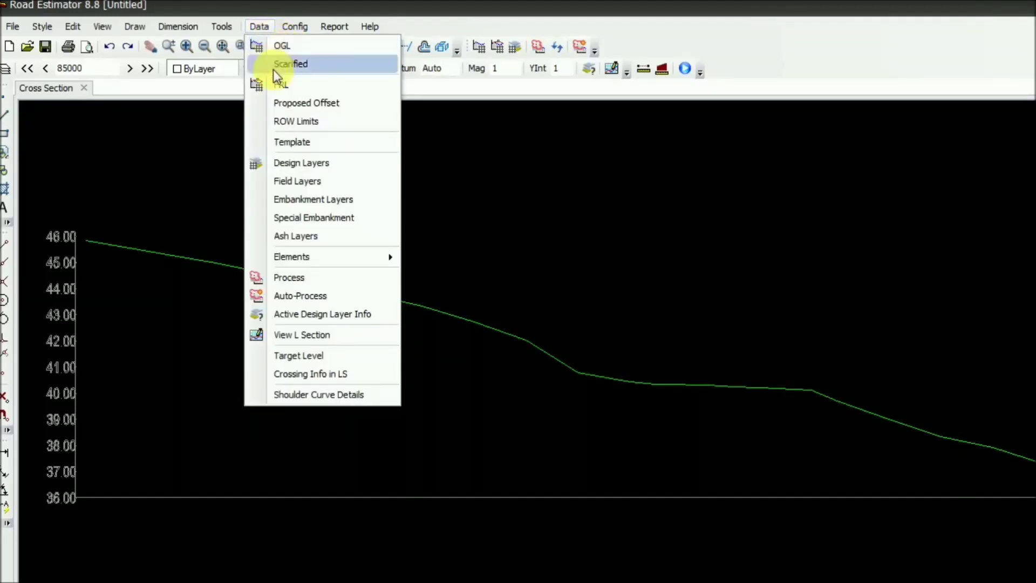
pyautogui.click(295, 159)
pyautogui.moveTo(296, 129); pyautogui.dragTo(753, 178)
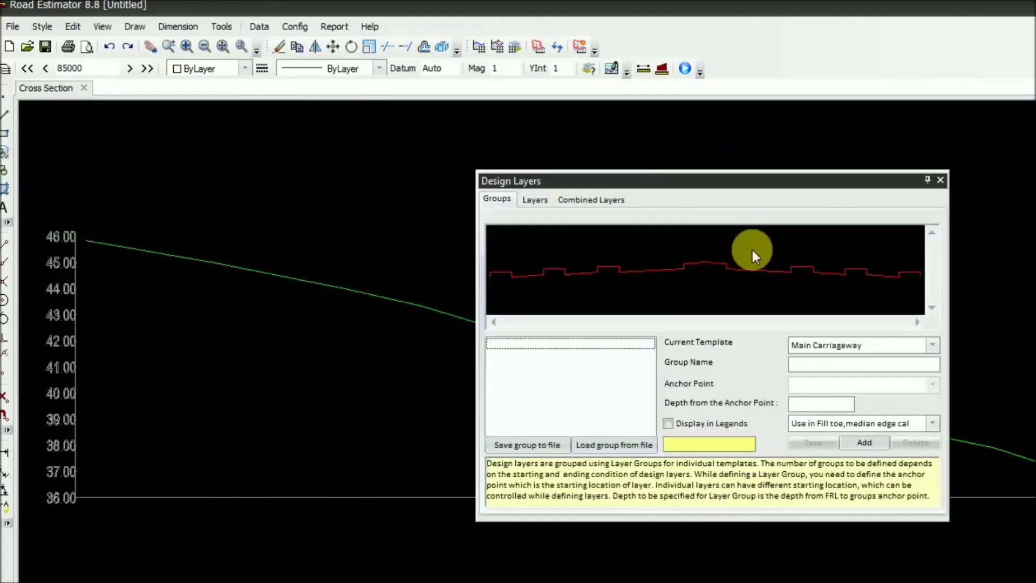
pyautogui.click(863, 441)
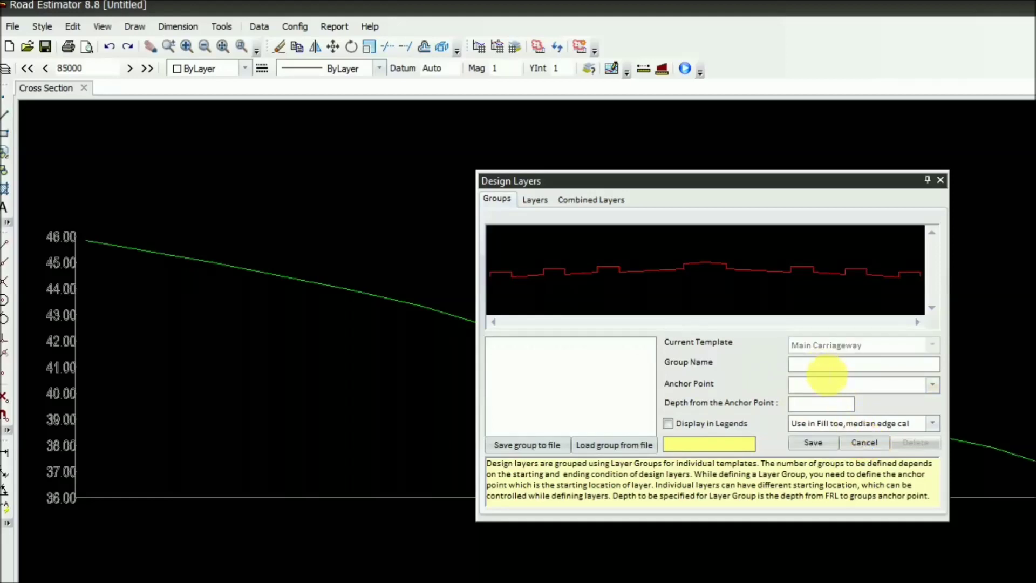
pyautogui.write('LHS')
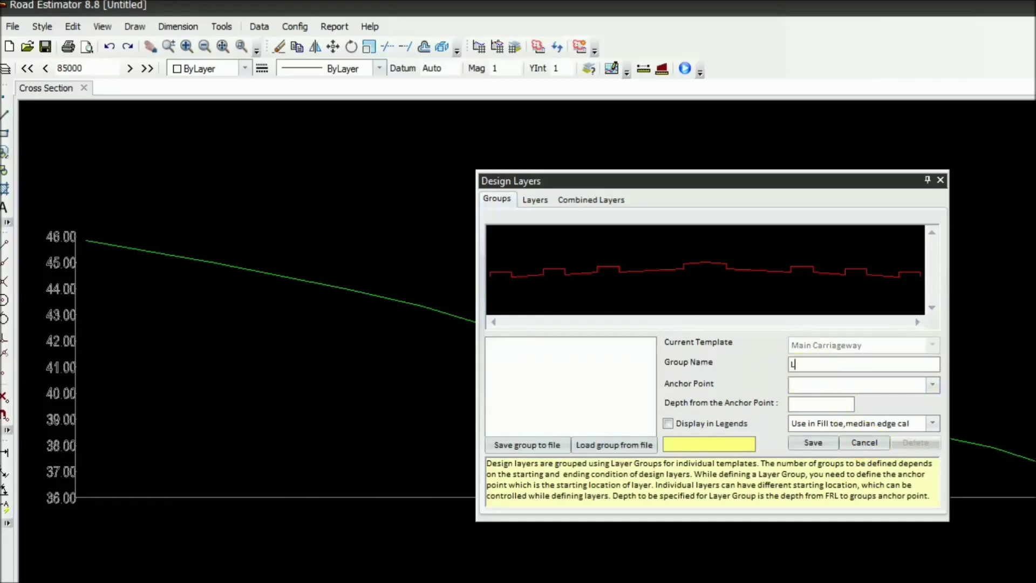
# Set the LHS group's anchor point to Center to Left, its depth to 0.000 and its toe calculation option to Do not use
pyautogui.click(818, 383)
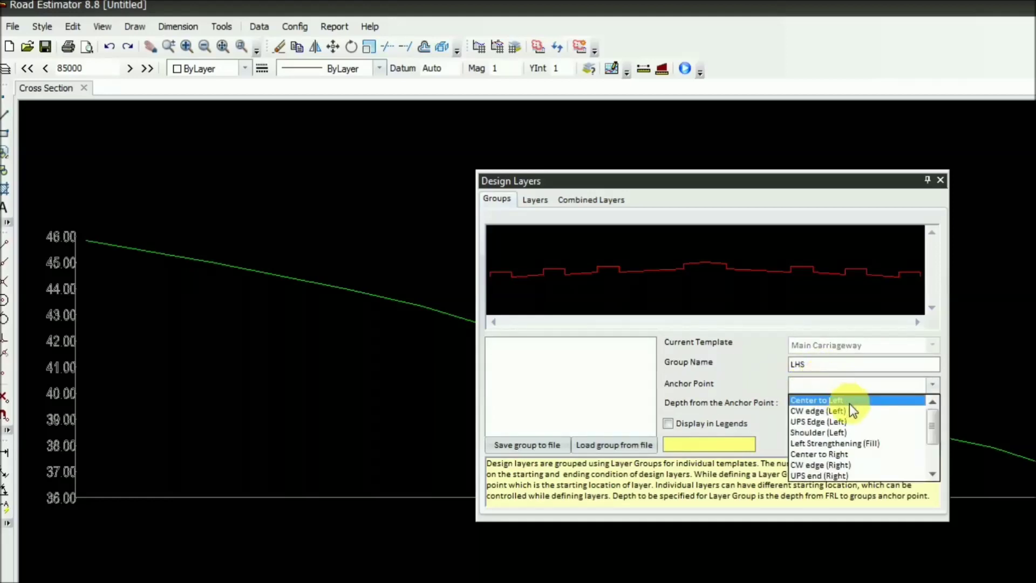
pyautogui.click(849, 403)
pyautogui.click(839, 405)
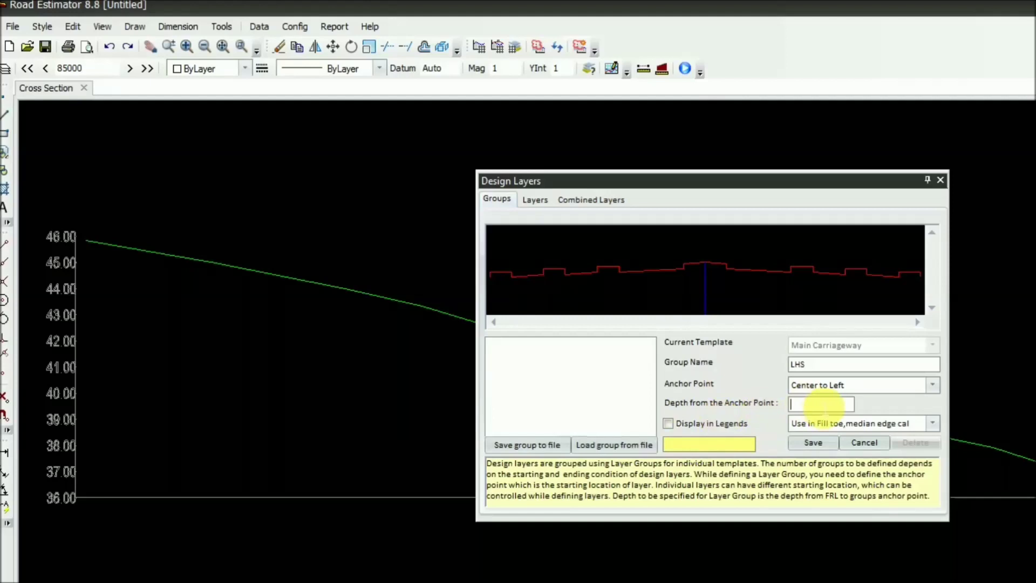
pyautogui.write('0')
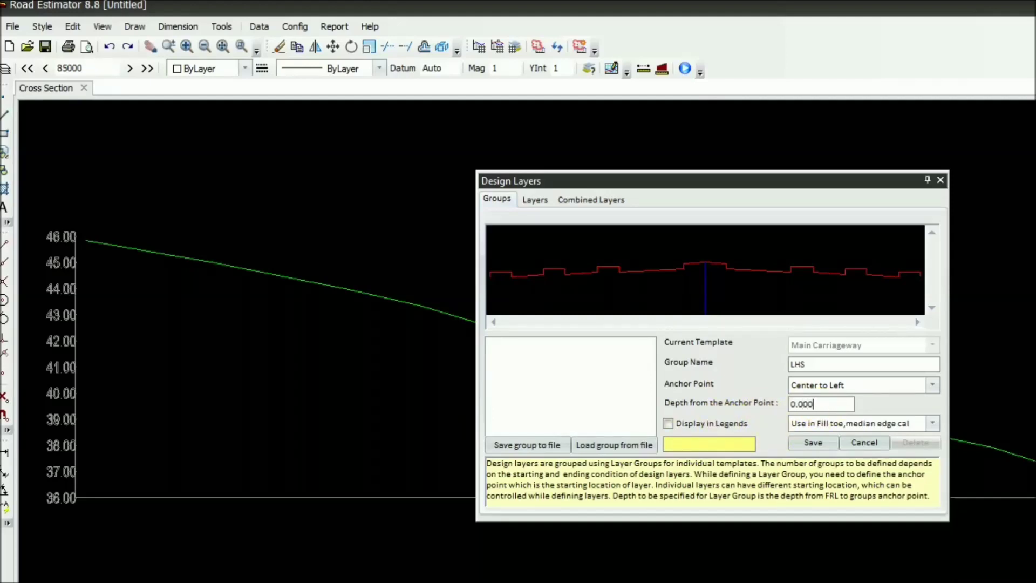
pyautogui.click(932, 423)
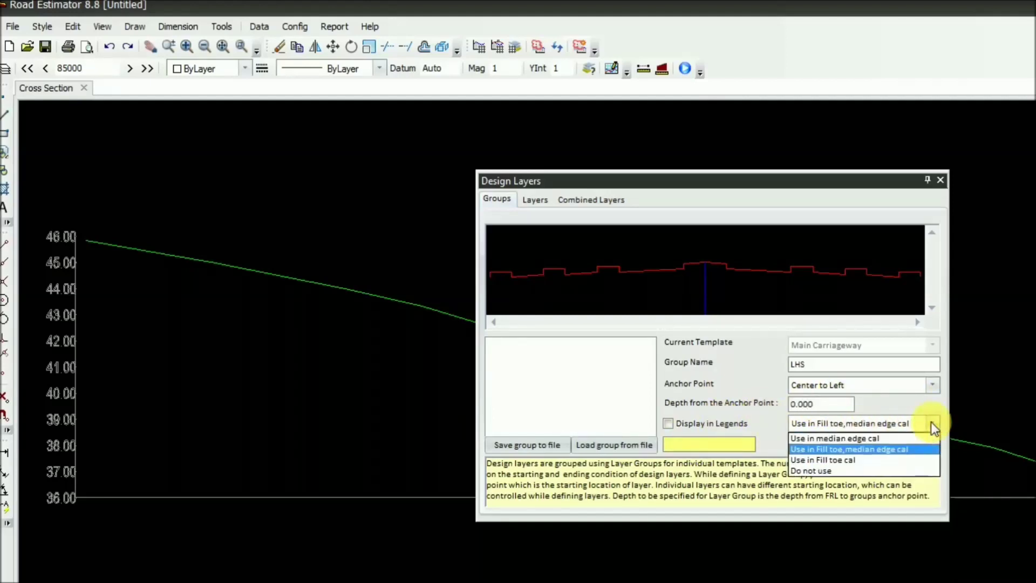
pyautogui.click(871, 467)
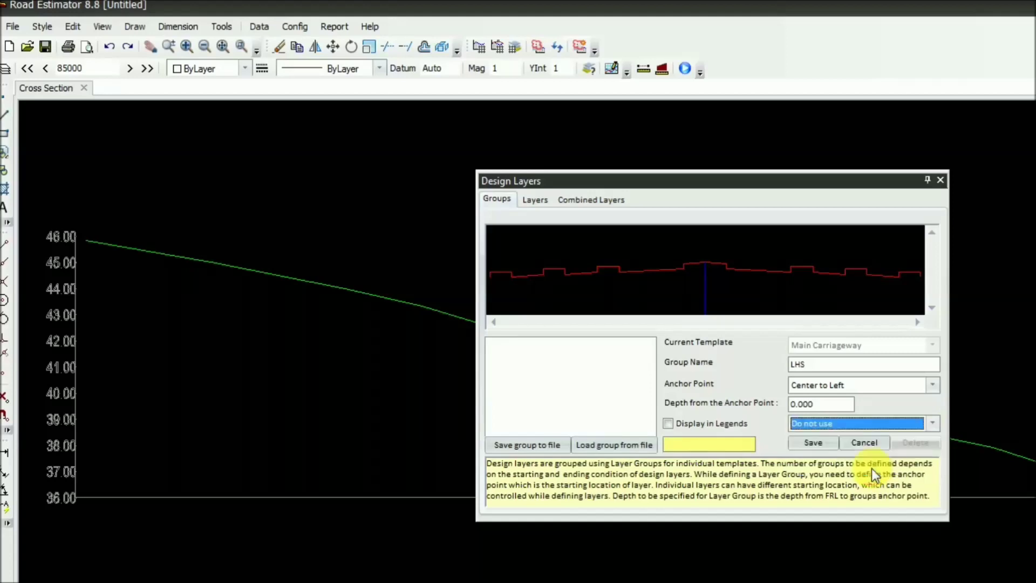
# Save the LHS group with display in legends enabled, and add another layer group named RHS
pyautogui.click(694, 420)
pyautogui.click(803, 442)
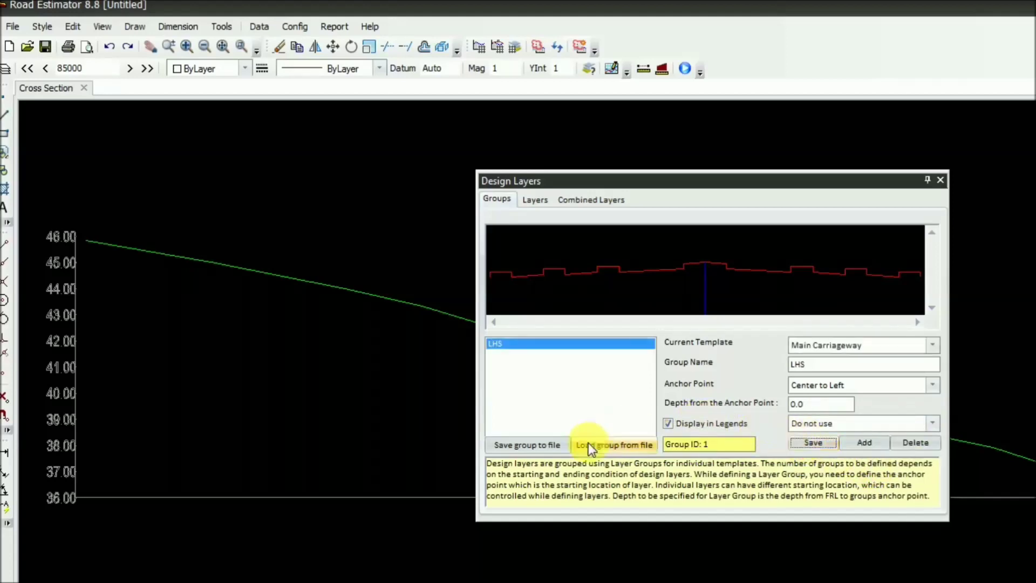
pyautogui.click(863, 442)
pyautogui.click(815, 365)
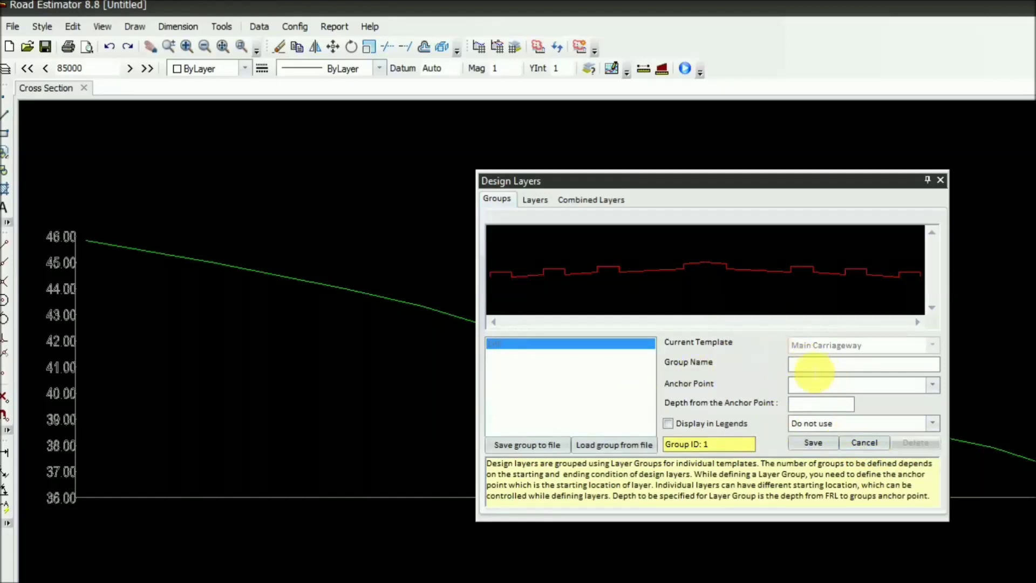
pyautogui.write('RHS')
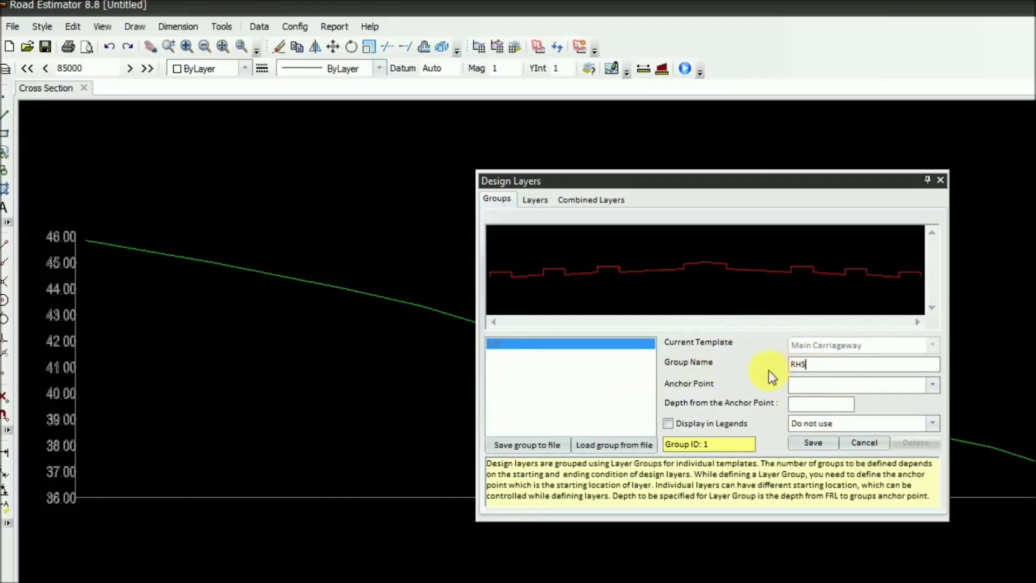
# Set the RHS group's anchor point to Center to Right and its depth to 0.000, enable display in legends, and save it
pyautogui.click(820, 385)
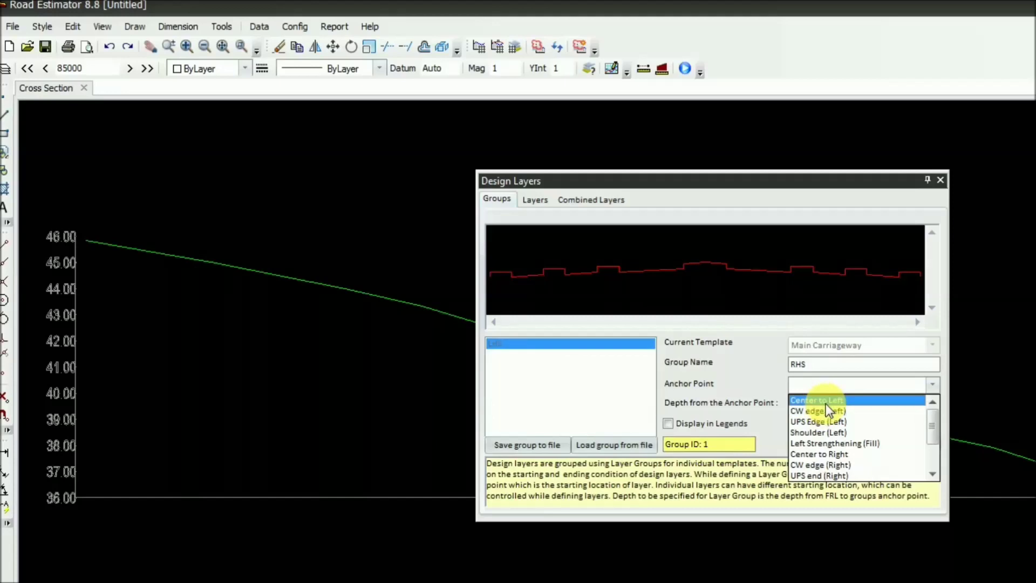
pyautogui.click(825, 454)
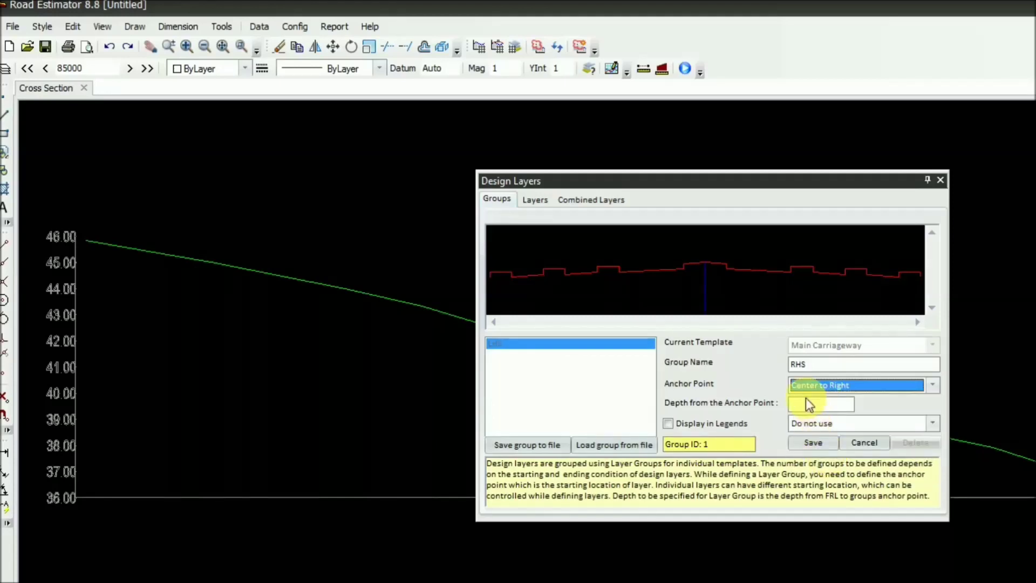
pyautogui.click(826, 405)
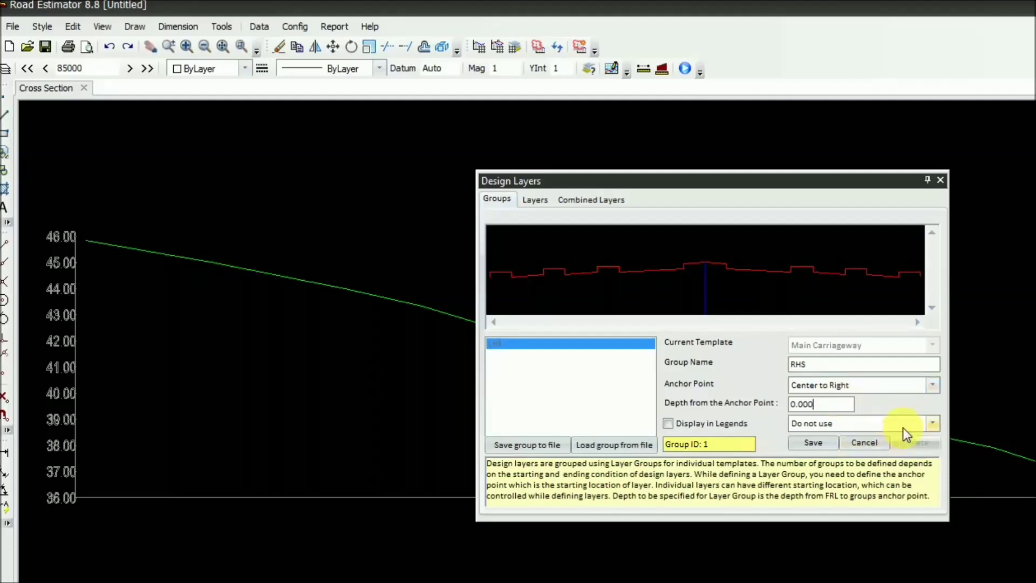
pyautogui.click(709, 424)
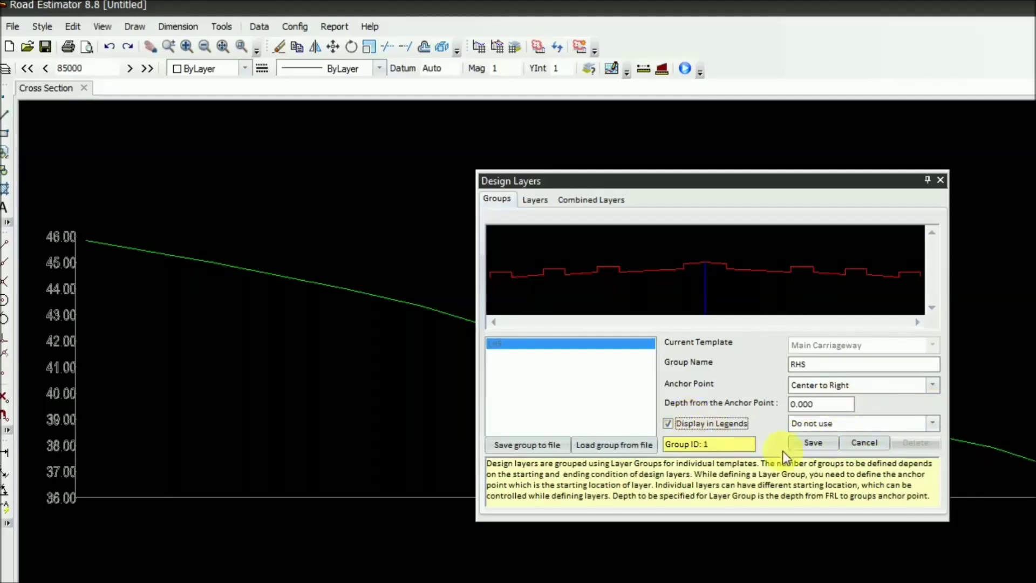
pyautogui.click(813, 442)
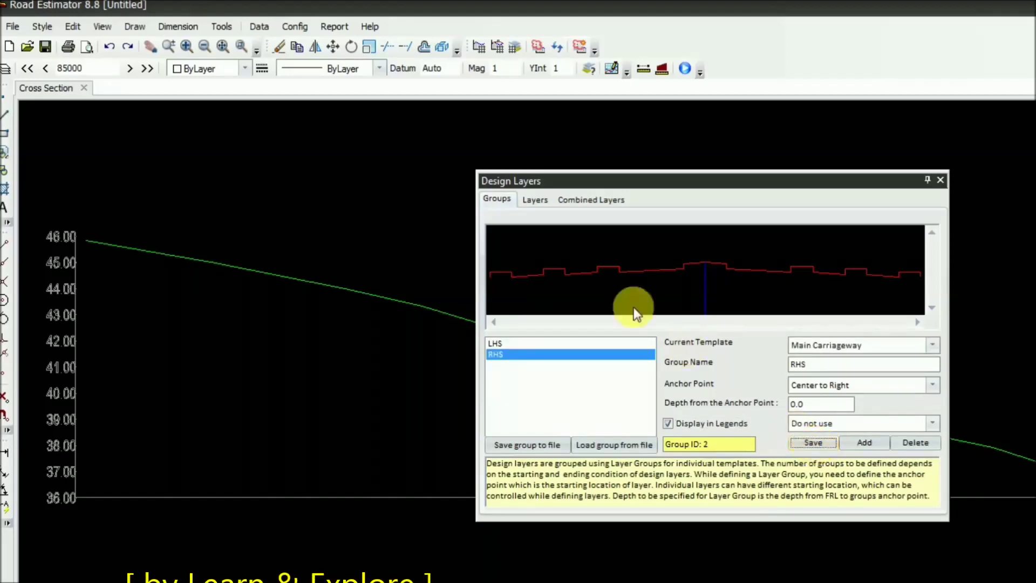
# Add a layer named BC to the LHS group with material name BC and a thickness of 40 mm
pyautogui.click(536, 200)
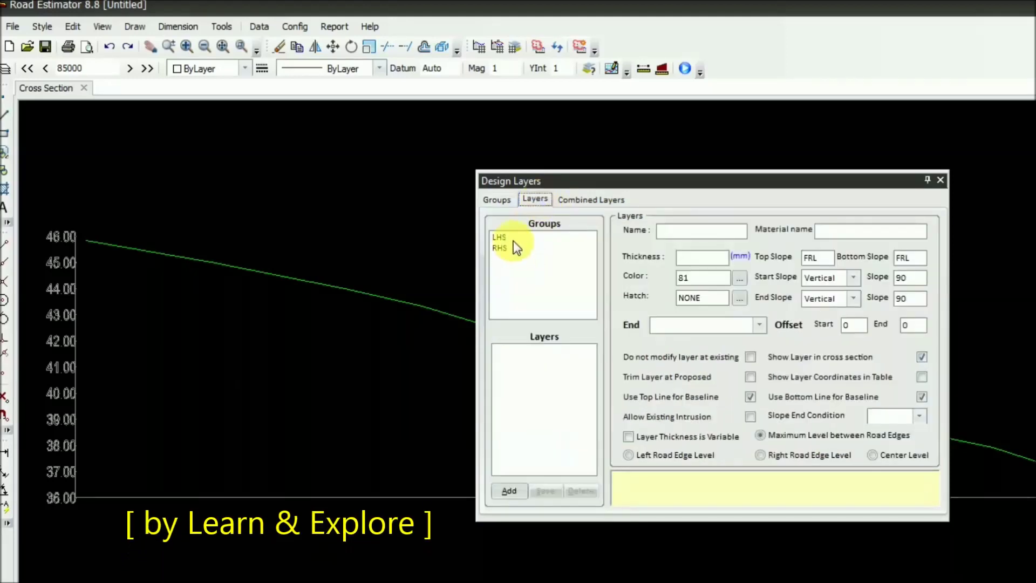
pyautogui.click(513, 238)
pyautogui.click(509, 490)
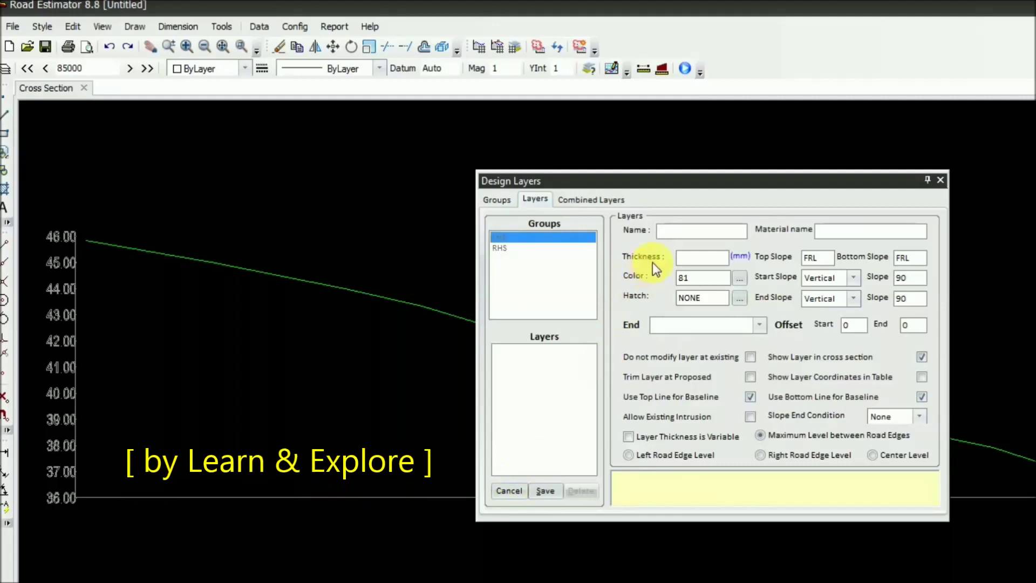
pyautogui.write('BC')
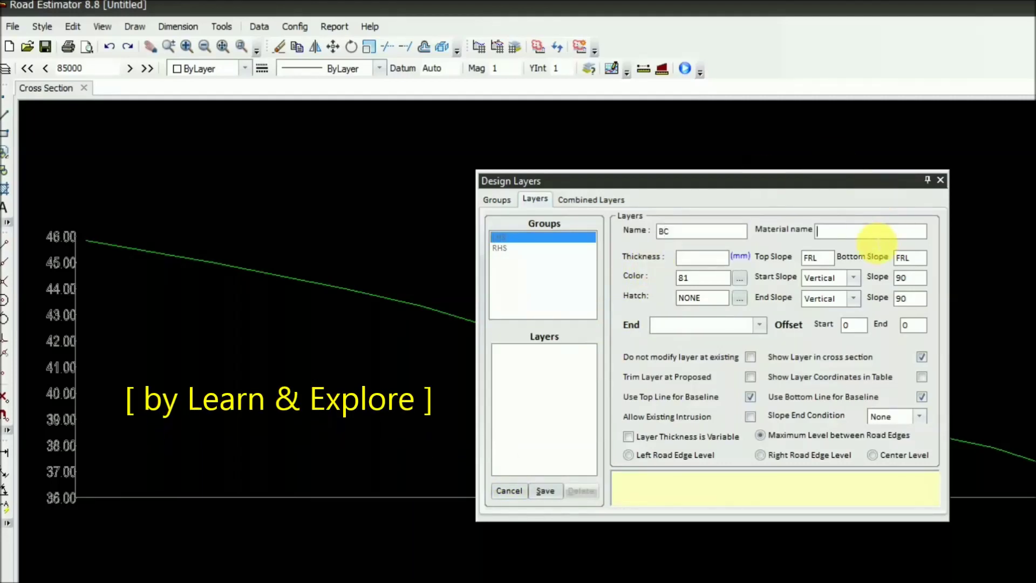
pyautogui.click(877, 232)
pyautogui.write('BC')
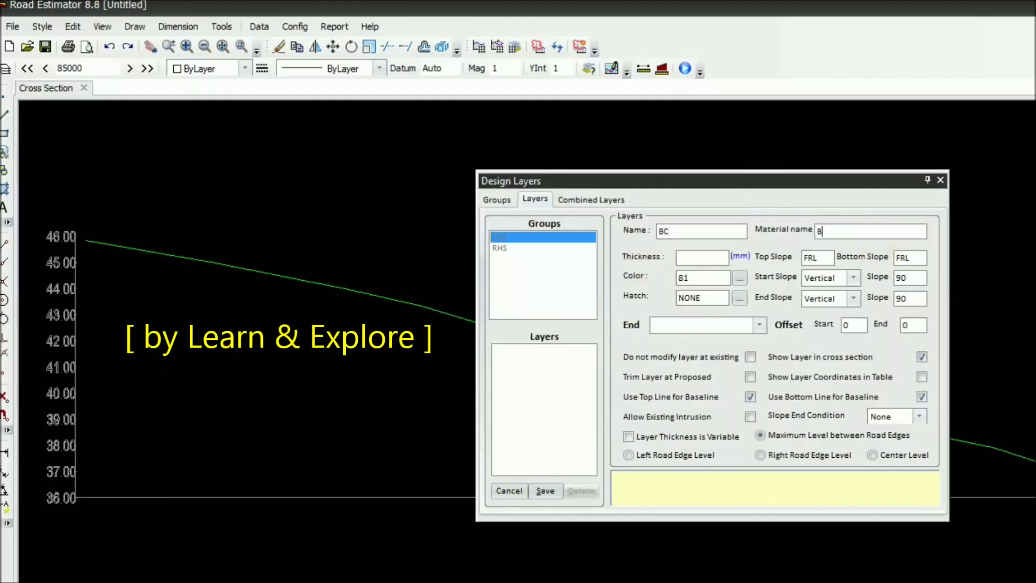
pyautogui.click(711, 263)
pyautogui.write('40')
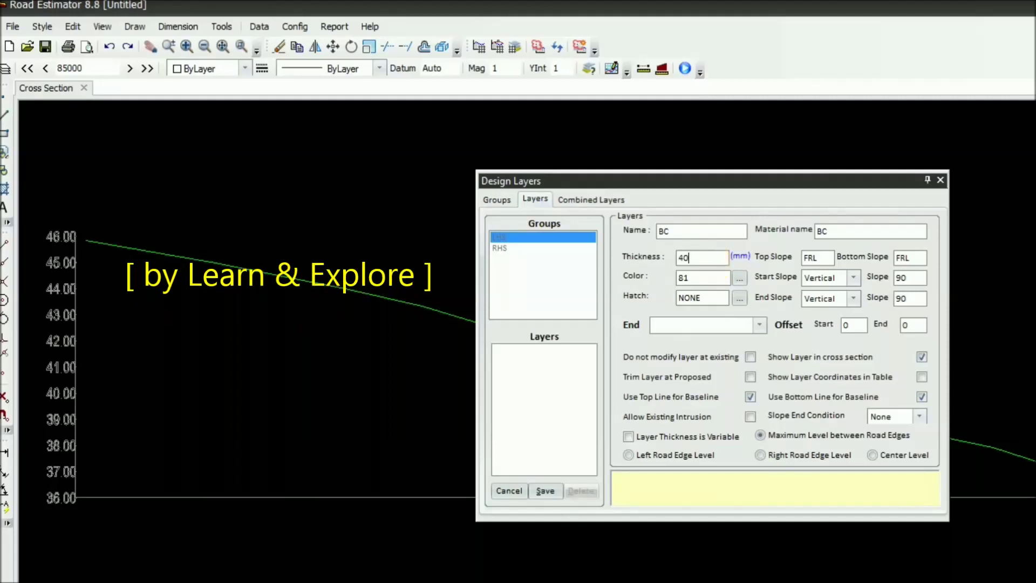
# Give the LHS group's BC layer color 1, end it at CW edge (Left) with Maximum Level between Road Edges, and save it
pyautogui.click(704, 278)
pyautogui.write('1')
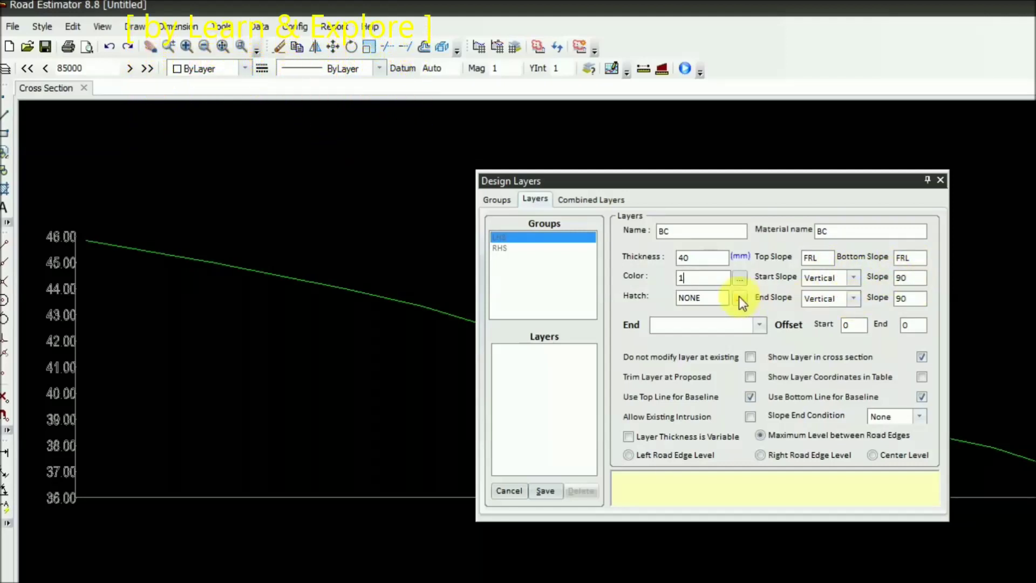
pyautogui.click(760, 324)
pyautogui.click(707, 363)
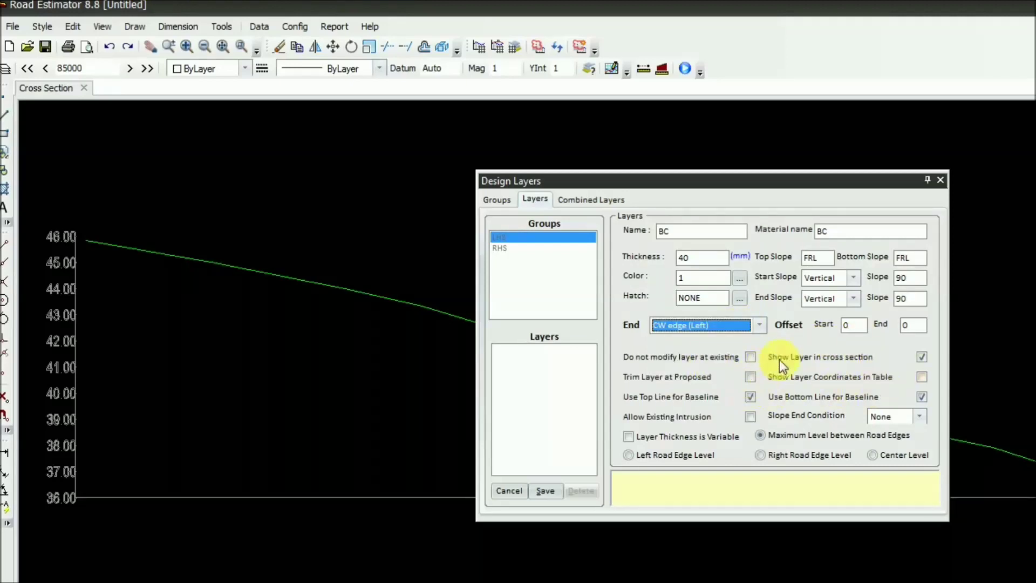
pyautogui.click(758, 435)
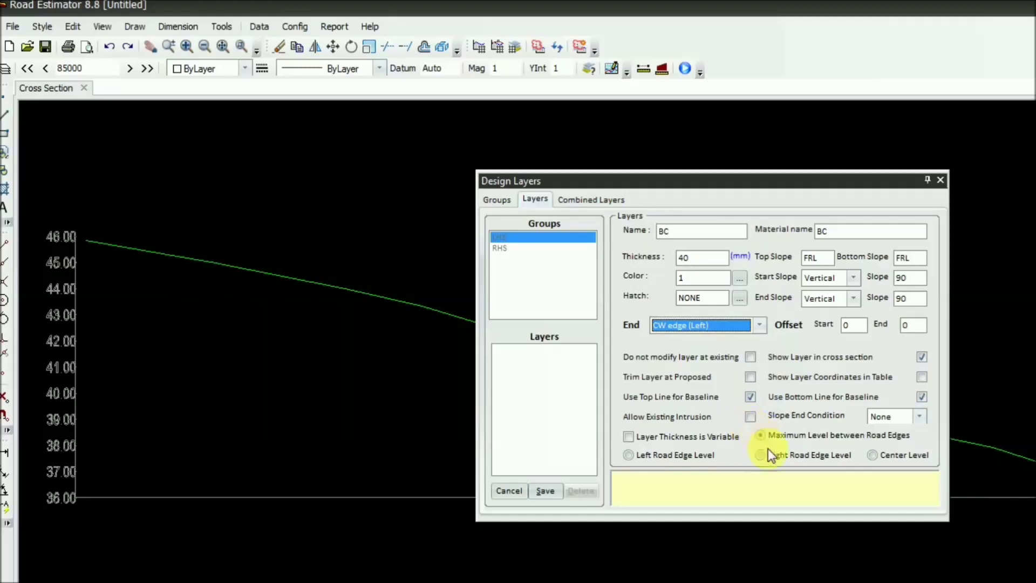
pyautogui.click(541, 496)
# Add and save a DBM layer in the LHS group with material name DBM, thickness 50 mm and color 2
pyautogui.click(510, 490)
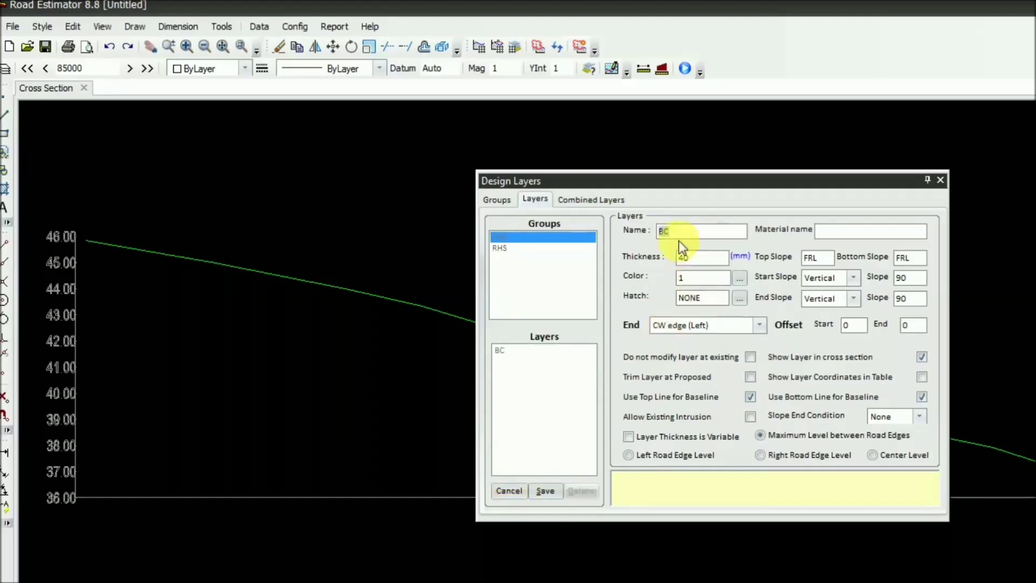
pyautogui.write('DBM')
pyautogui.click(842, 232)
pyautogui.write('D')
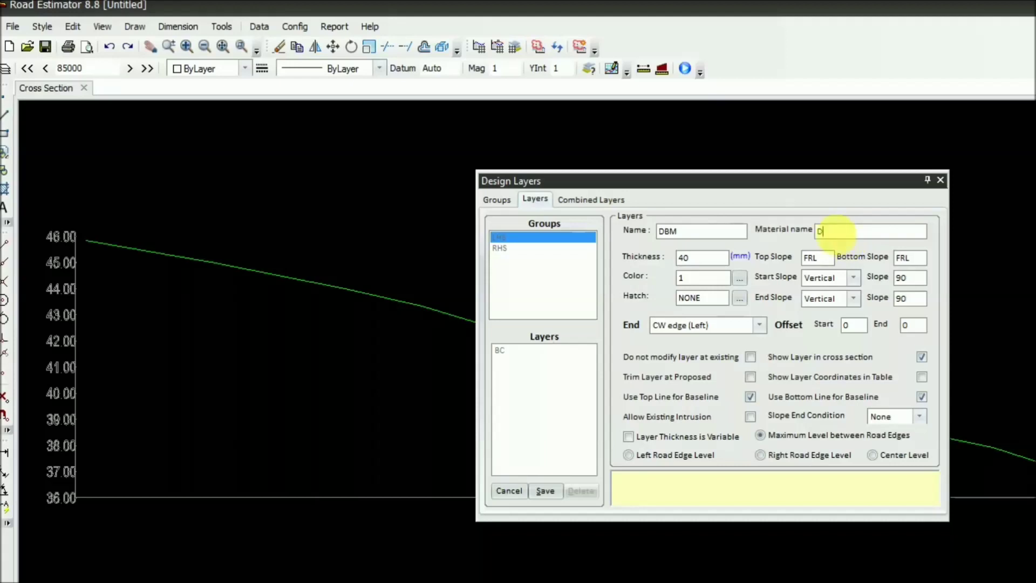
pyautogui.write('BM')
pyautogui.doubleClick(718, 258)
pyautogui.write('50')
pyautogui.doubleClick(708, 278)
pyautogui.write('2')
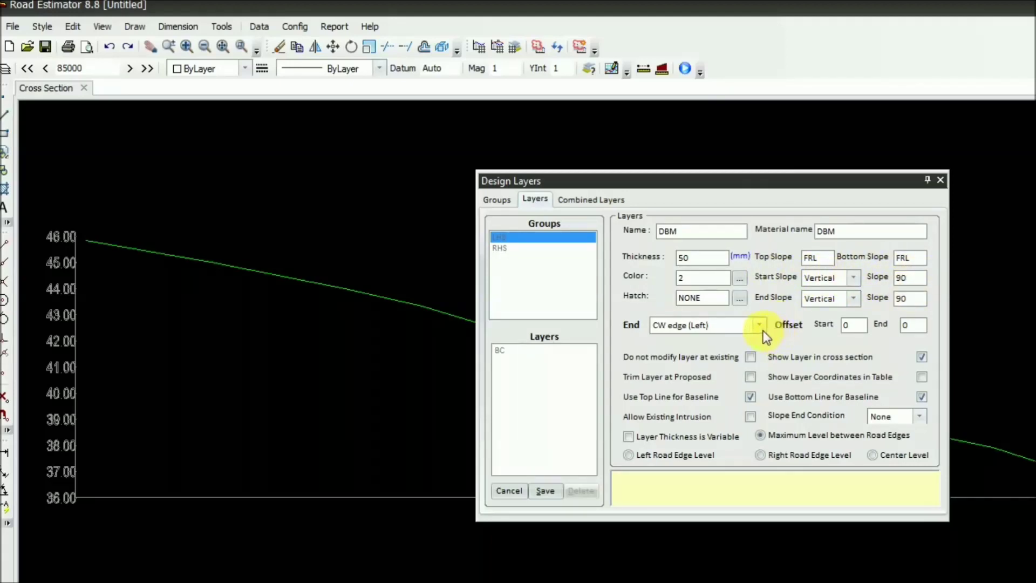
pyautogui.click(549, 491)
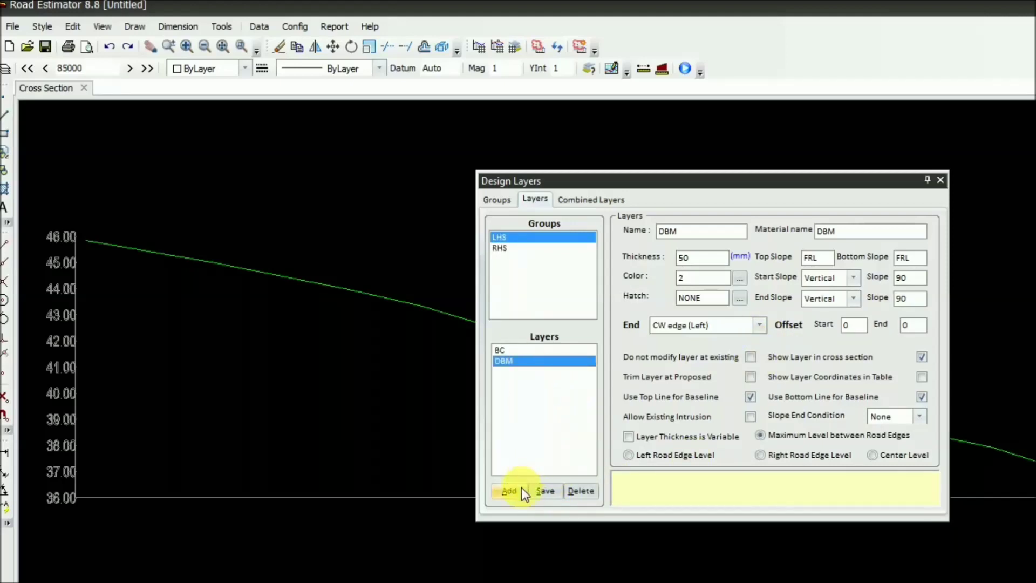
# Add and save a BC layer in the RHS group with material name BC, thickness 40 mm, color 1 and end at CW edge (Right)
pyautogui.click(512, 248)
pyautogui.click(505, 491)
pyautogui.write('BC')
pyautogui.click(846, 232)
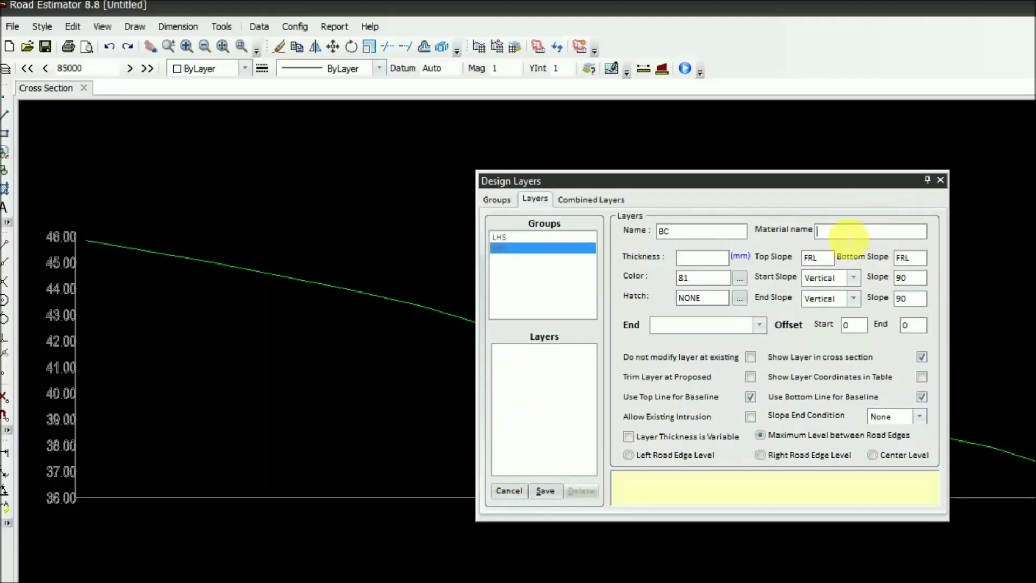
pyautogui.write('BC')
pyautogui.click(696, 258)
pyautogui.write('40')
pyautogui.doubleClick(707, 277)
pyautogui.write('1')
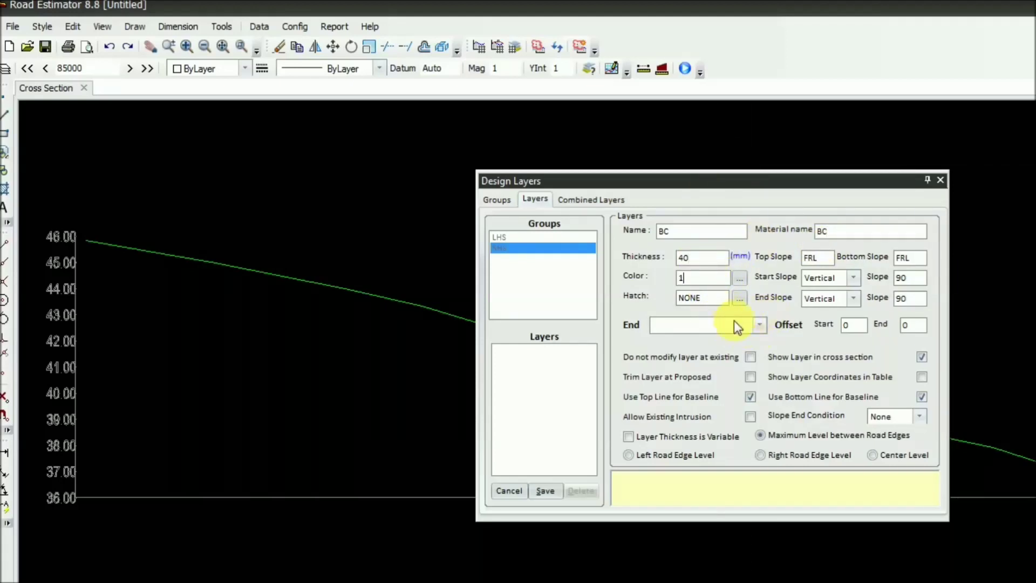
pyautogui.click(758, 326)
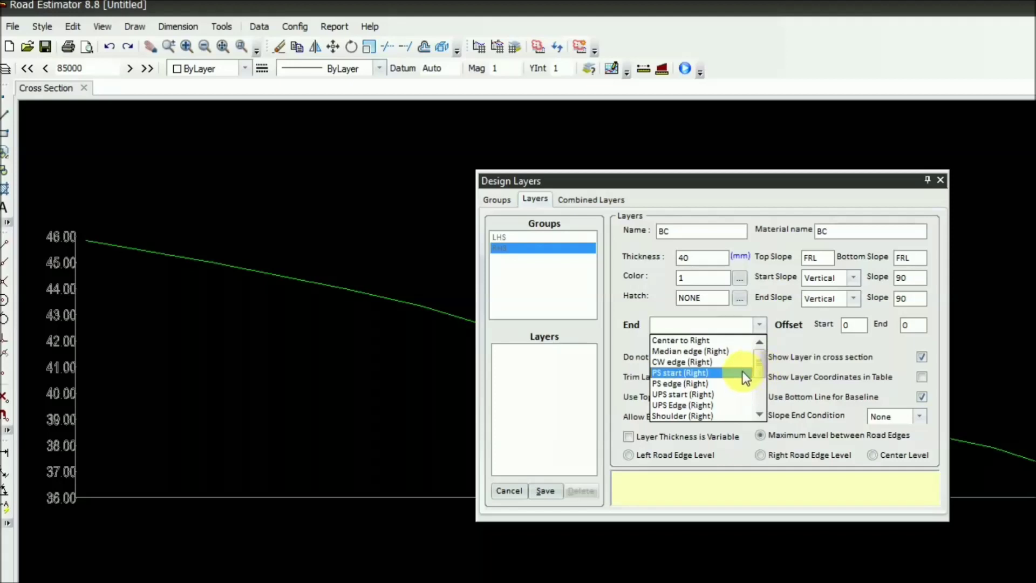
pyautogui.click(743, 364)
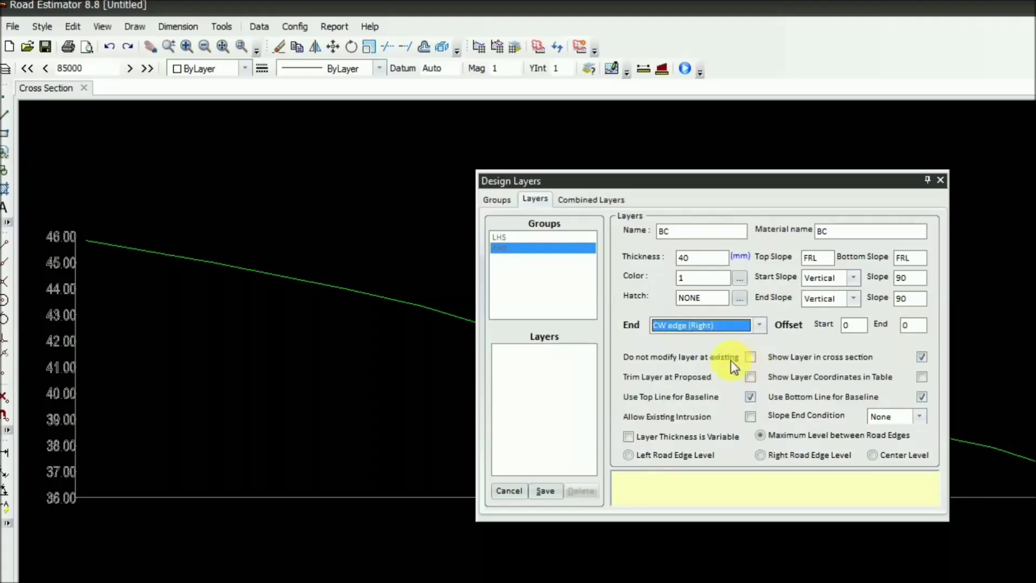
pyautogui.click(548, 497)
# Add and save a DBM layer in the RHS group with material name DBM, thickness 50 mm and color 2
pyautogui.click(512, 495)
pyautogui.write('DBM')
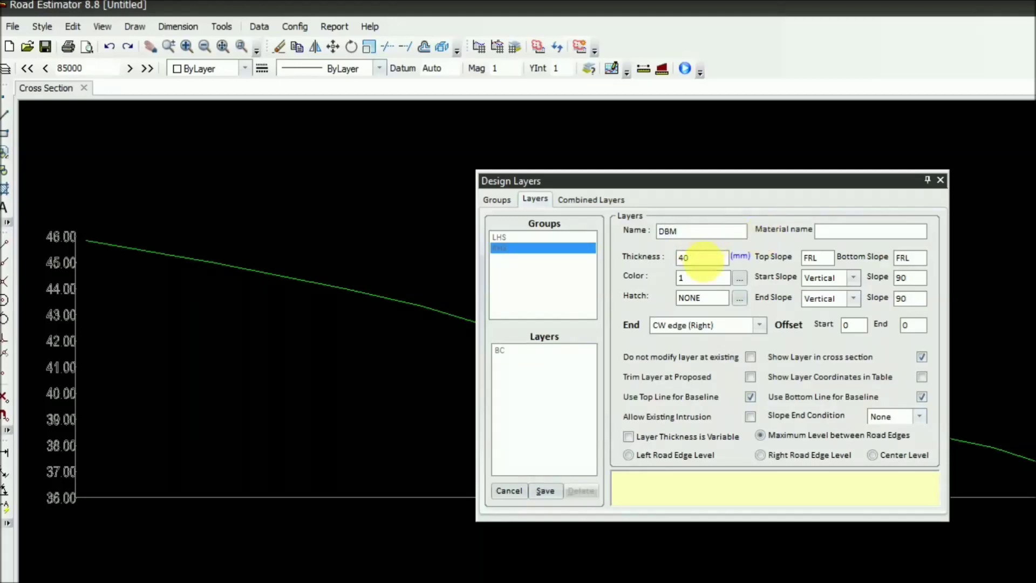
pyautogui.click(818, 231)
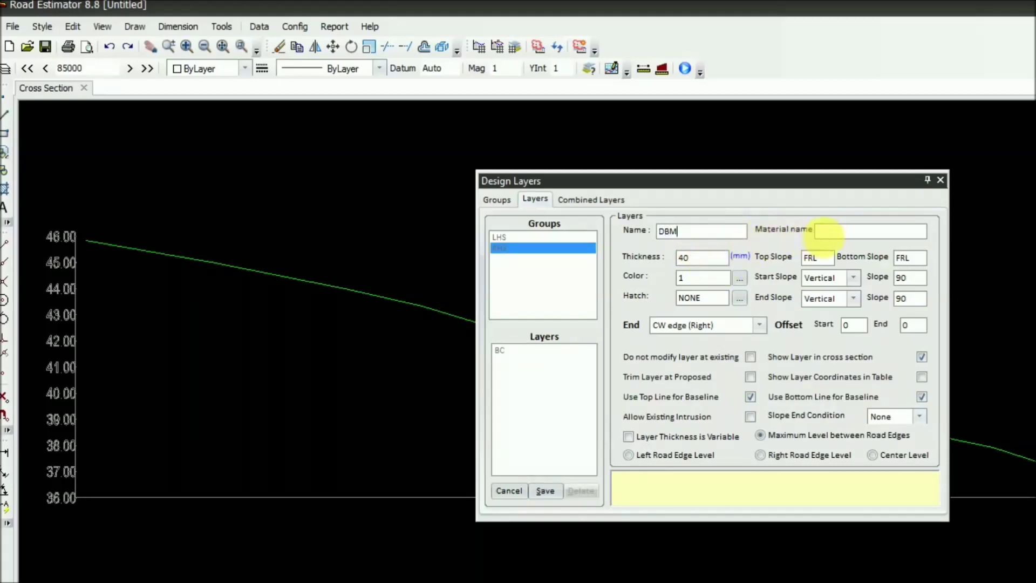
pyautogui.write('DBM')
pyautogui.doubleClick(691, 258)
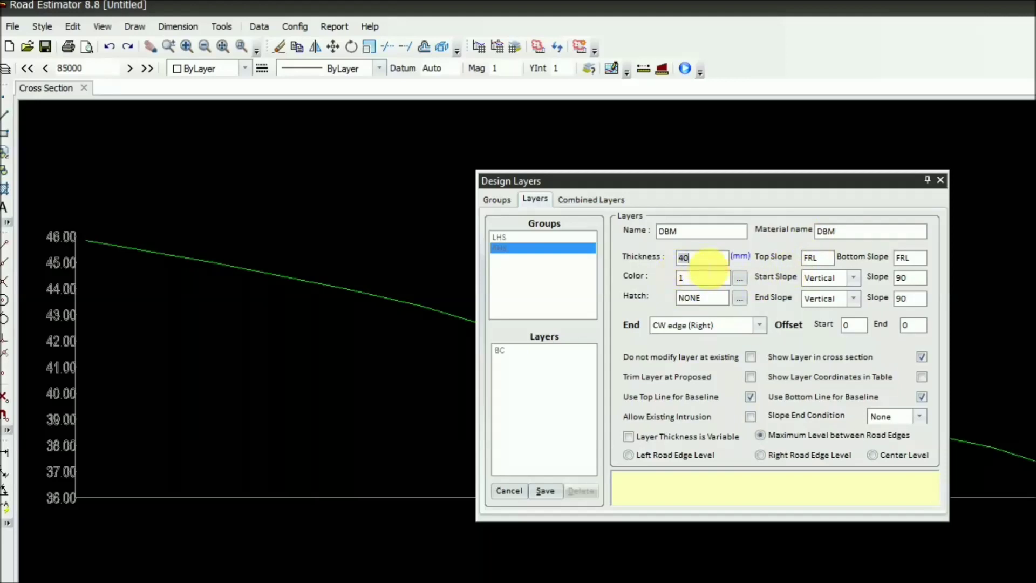
pyautogui.write('50')
pyautogui.click(701, 282)
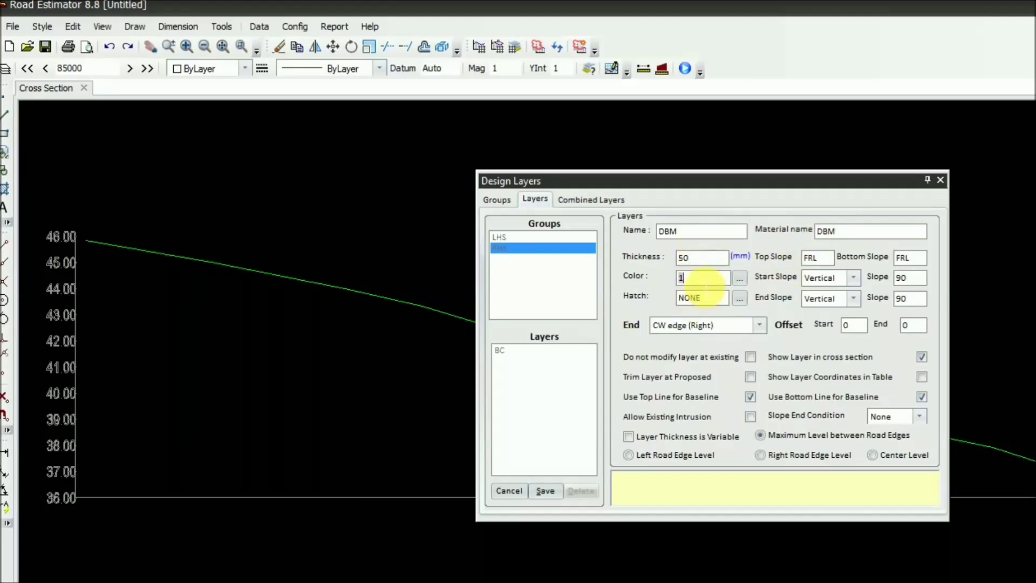
pyautogui.write('2')
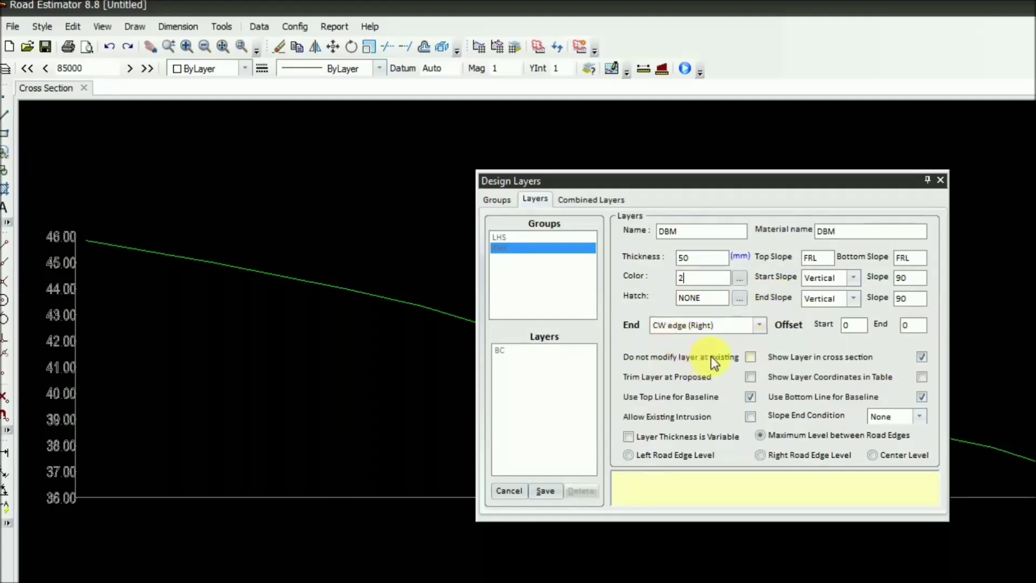
pyautogui.click(546, 489)
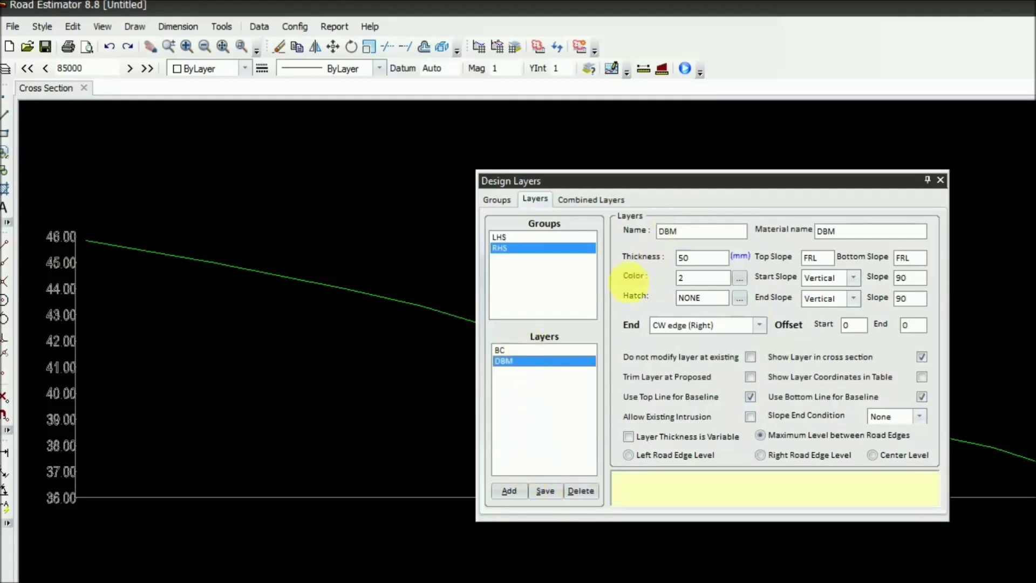
# Check the layer list available for combined layers, and close the design layers
pyautogui.click(584, 201)
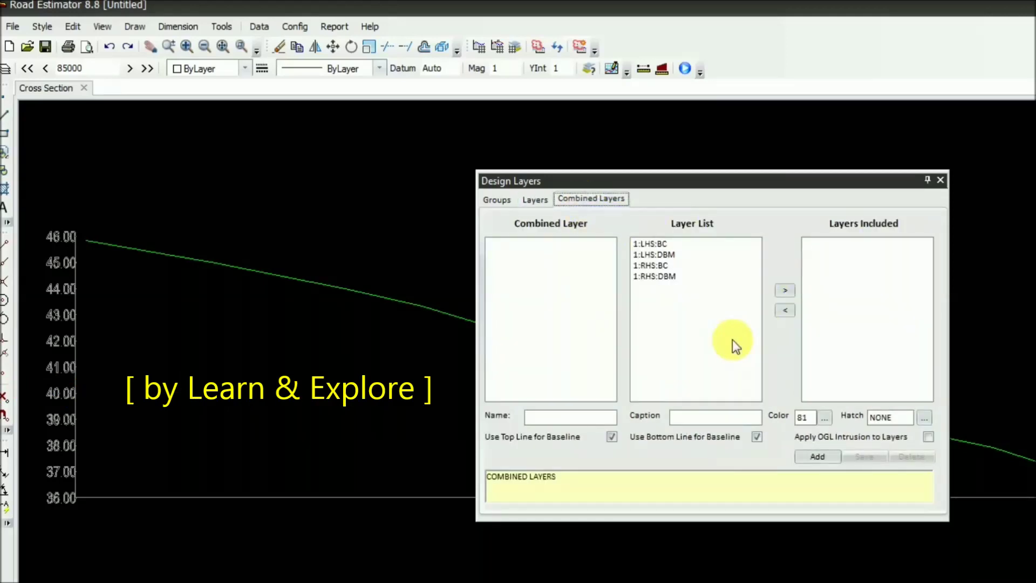
pyautogui.click(534, 200)
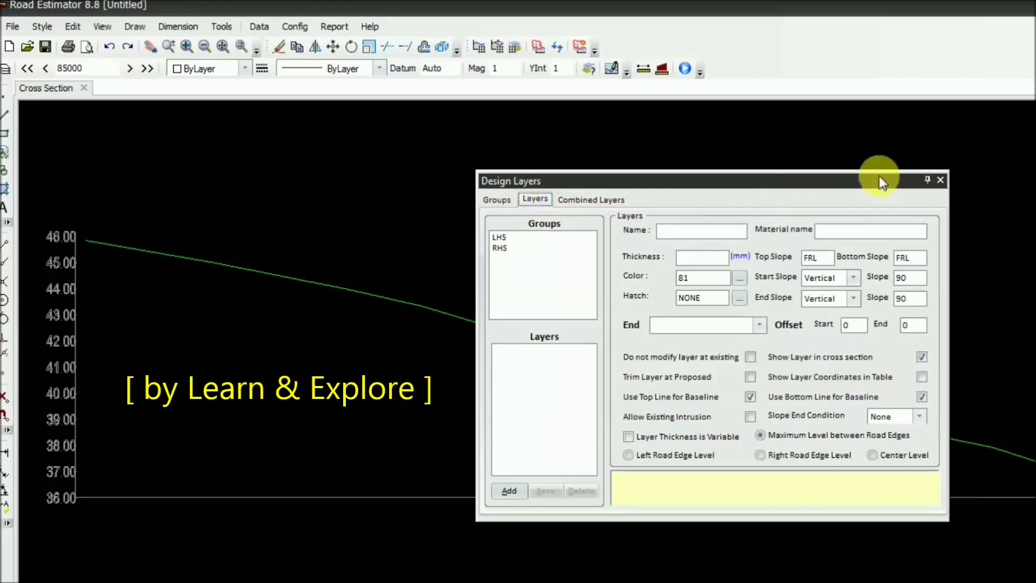
pyautogui.click(938, 180)
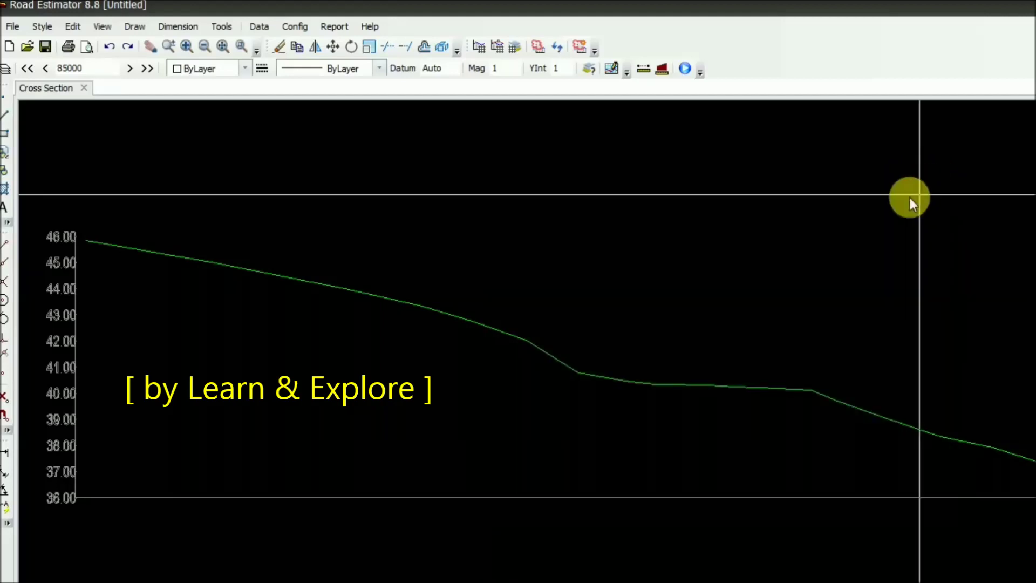
# In the Main Carriageway template's layers, assign the LHS and RHS groups to chainage 85000 and save
pyautogui.click(256, 27)
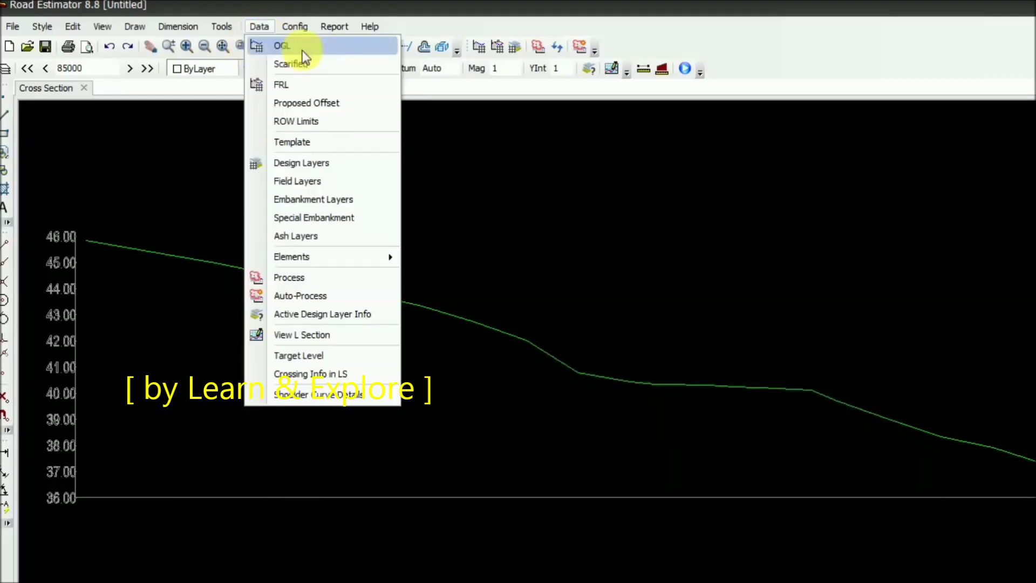
pyautogui.click(286, 142)
pyautogui.moveTo(304, 91); pyautogui.dragTo(710, 204)
pyautogui.click(741, 286)
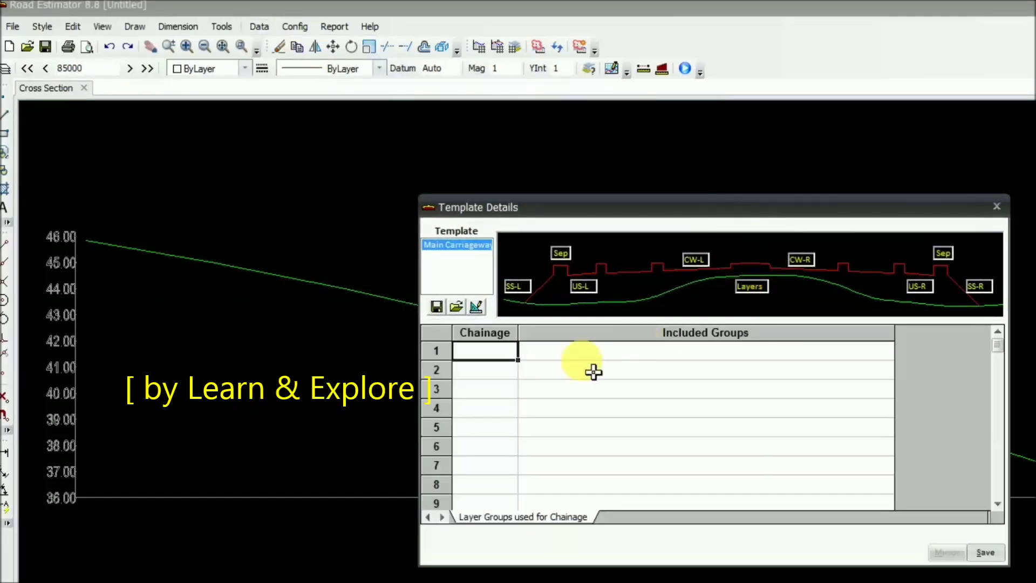
pyautogui.write('85000')
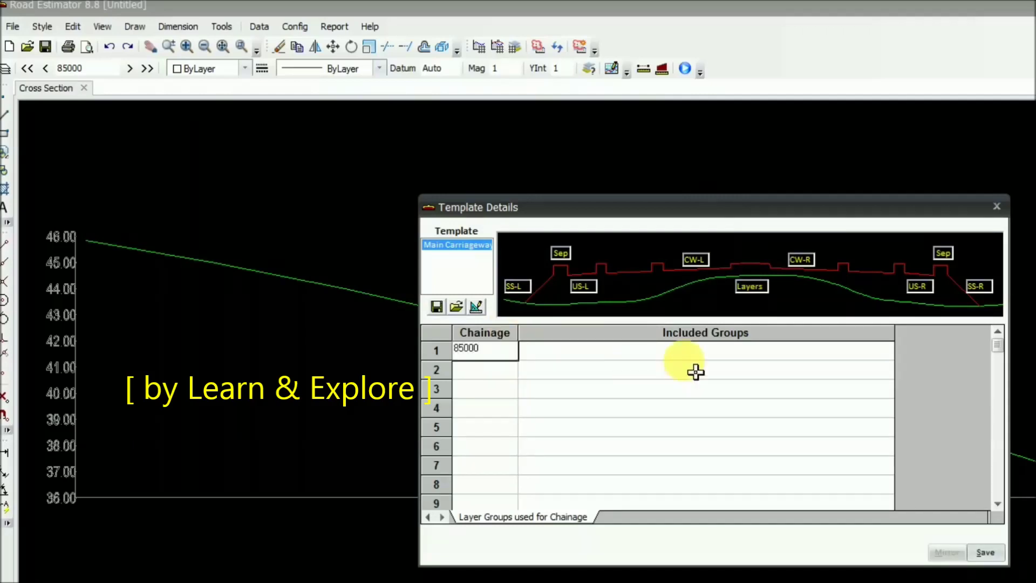
pyautogui.click(751, 349)
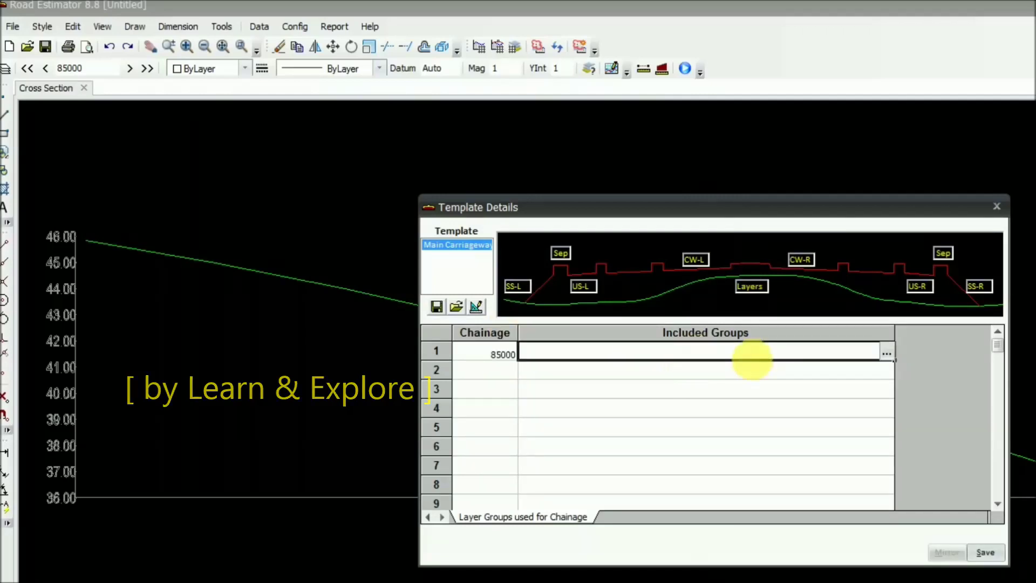
pyautogui.click(887, 351)
pyautogui.click(751, 376)
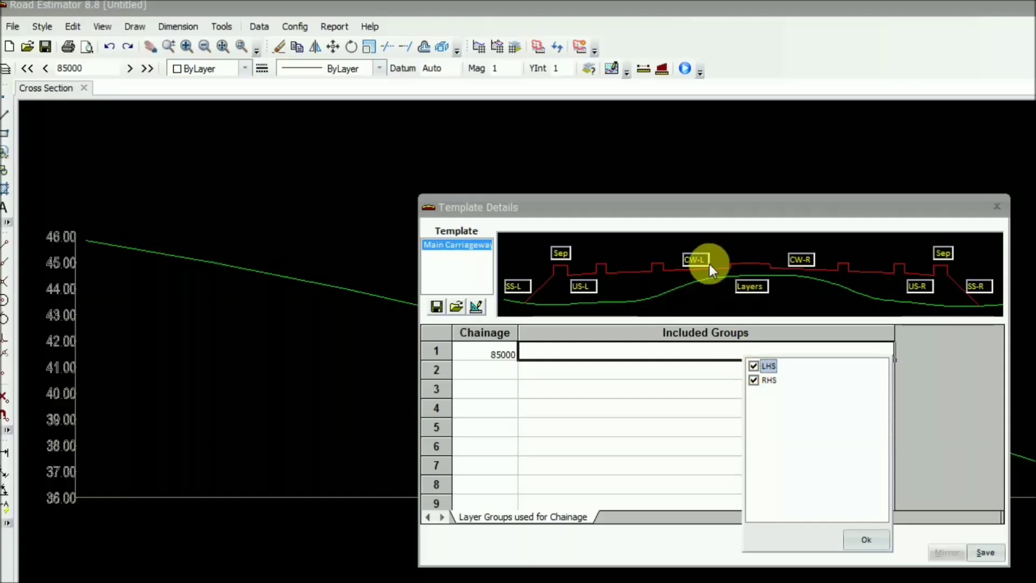
pyautogui.click(863, 539)
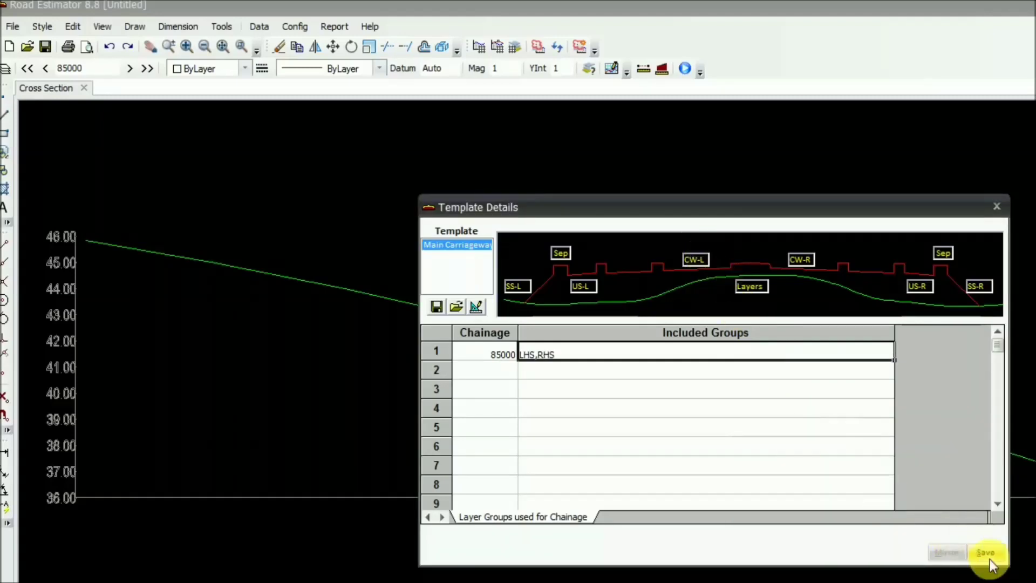
pyautogui.click(985, 551)
# Open the left carriageway (CW-L) details, and copy the full chainage list from 85000 in the Excel FRL sheet
pyautogui.click(693, 264)
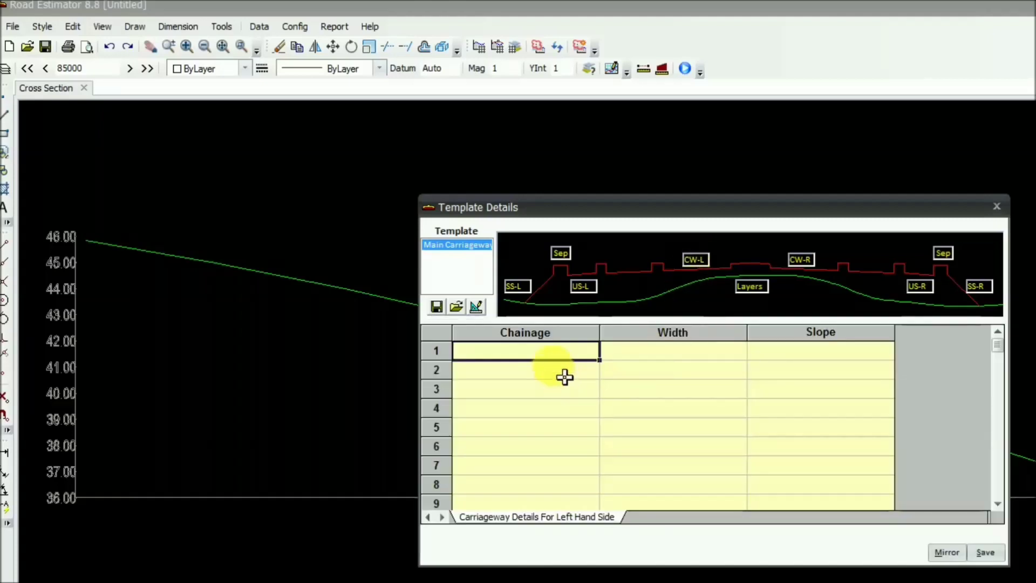
pyautogui.click(148, 581)
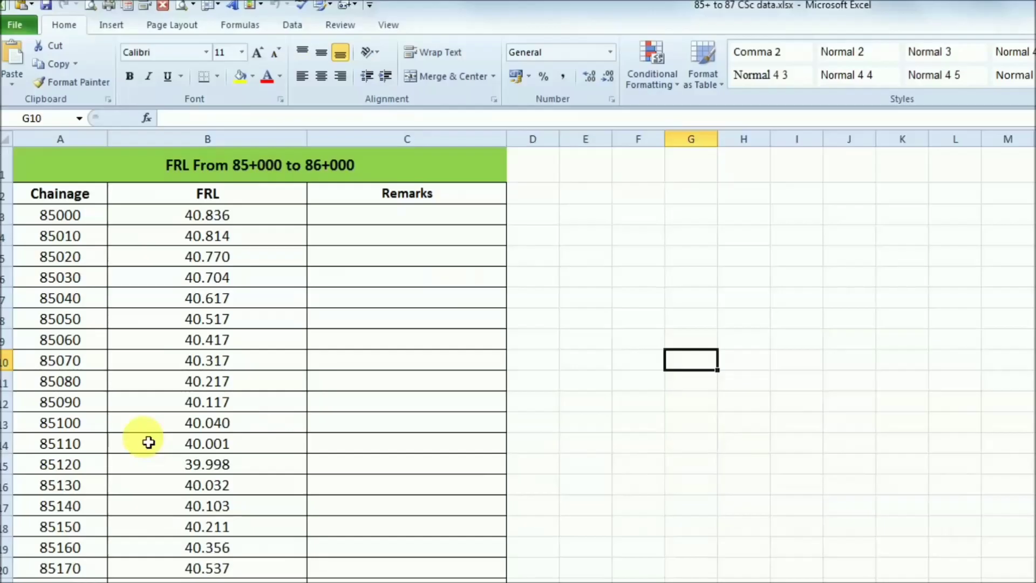
pyautogui.moveTo(56, 214); pyautogui.dragTo(67, 325)
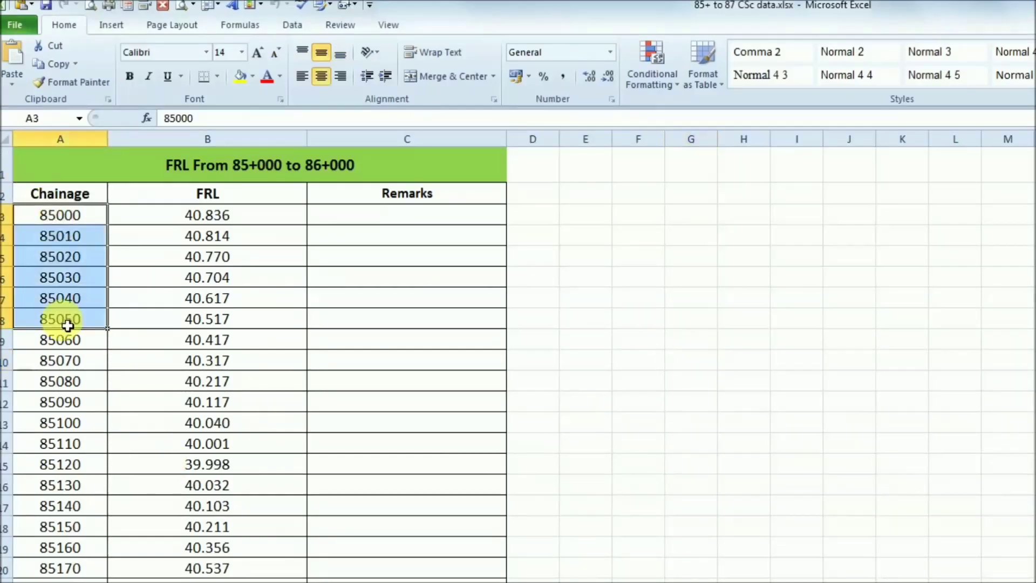
pyautogui.hotkey('ctrl', 'shift', 'Down')
pyautogui.hotkey('ctrl', 'c')
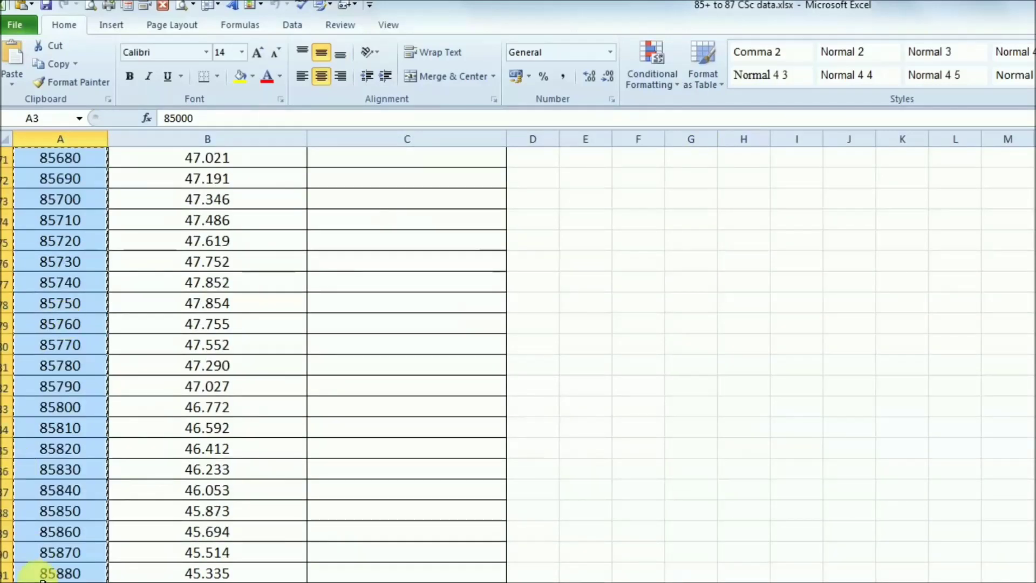
pyautogui.rightClick(76, 526)
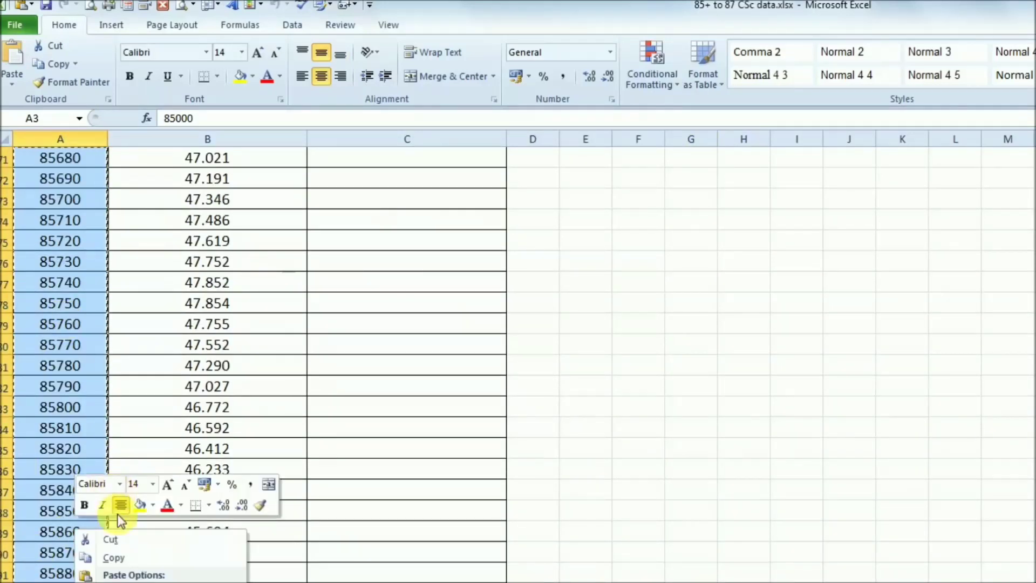
pyautogui.click(119, 562)
# Switch back to Road Estimator and paste the copied chainages into the left carriageway's Chainage column
pyautogui.hotkey('alt', 'Tab')
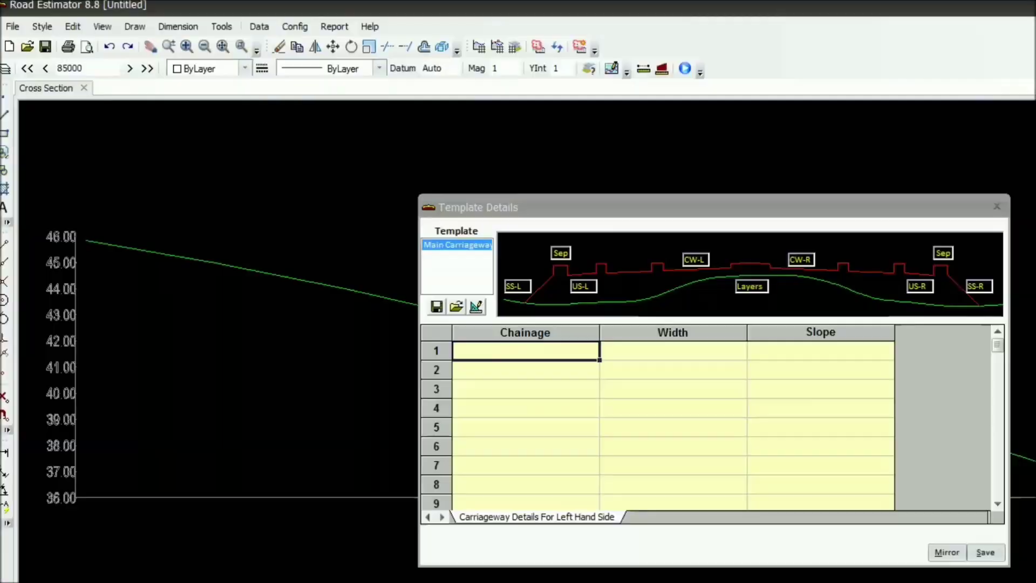
pyautogui.moveTo(556, 353); pyautogui.dragTo(559, 400)
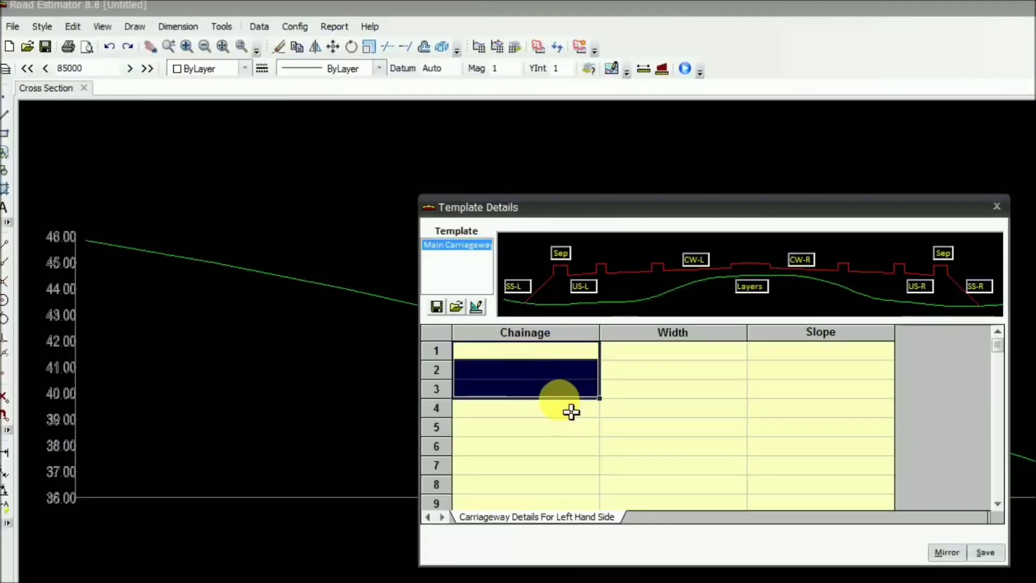
pyautogui.hotkey('ctrl', 'v')
# Set the left carriageway's width to 2.75 and slope to 3% at chainage 85000
pyautogui.click(654, 357)
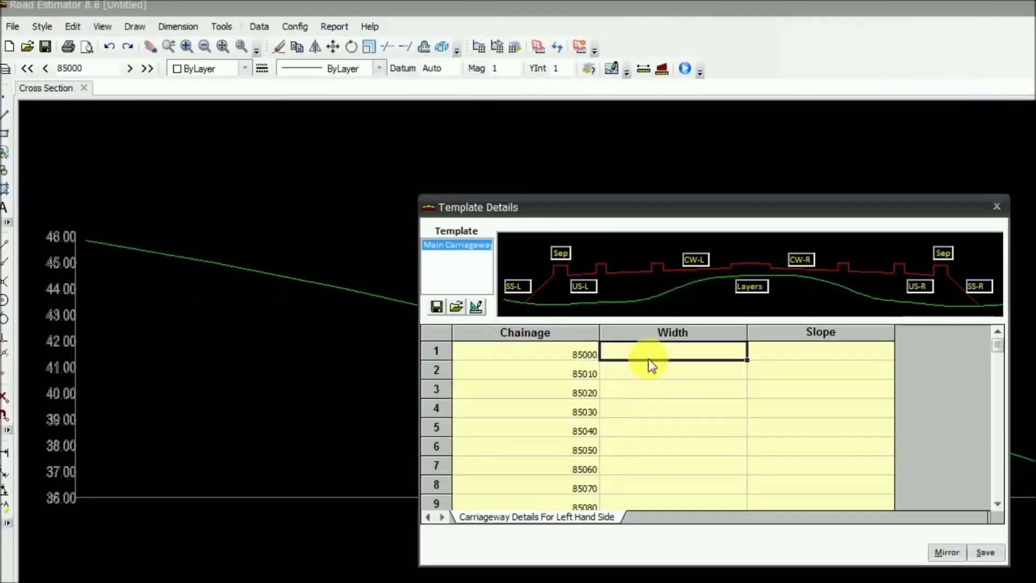
pyautogui.write('2.75')
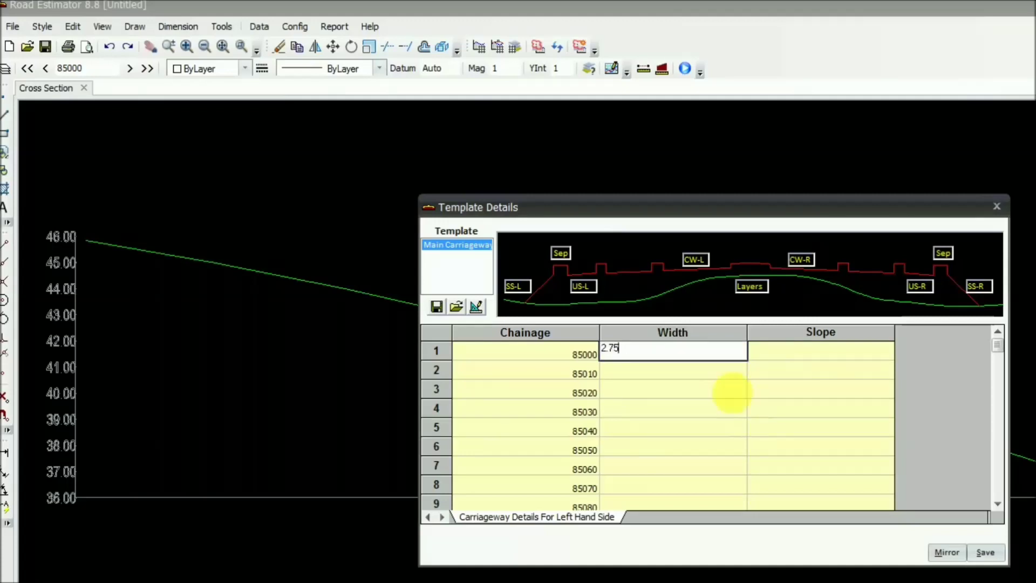
pyautogui.click(737, 408)
pyautogui.click(819, 356)
pyautogui.write('30')
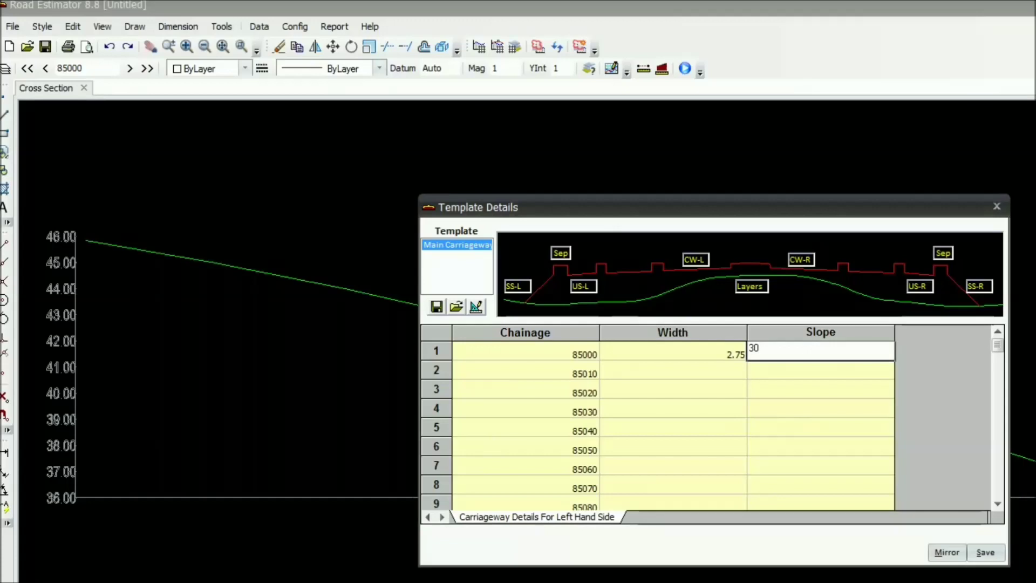
pyautogui.press('BackSpace')
pyautogui.click(770, 468)
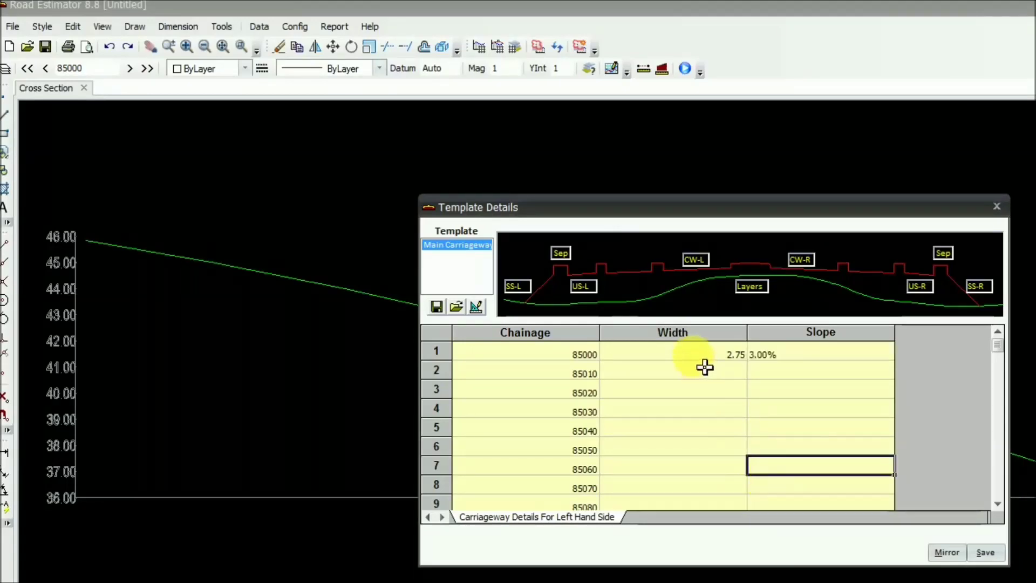
# Fill the left carriageway's width and slope from chainage 85000 down to chainage 86000, and save the details
pyautogui.moveTo(693, 354); pyautogui.dragTo(824, 351)
pyautogui.moveTo(907, 370); pyautogui.dragTo(904, 580)
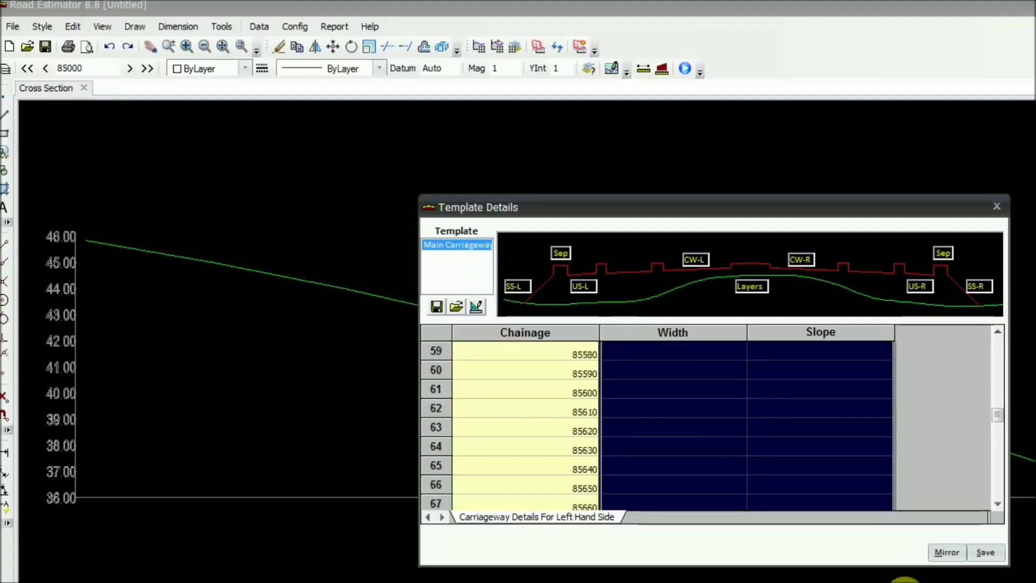
pyautogui.moveTo(904, 581); pyautogui.dragTo(908, 478)
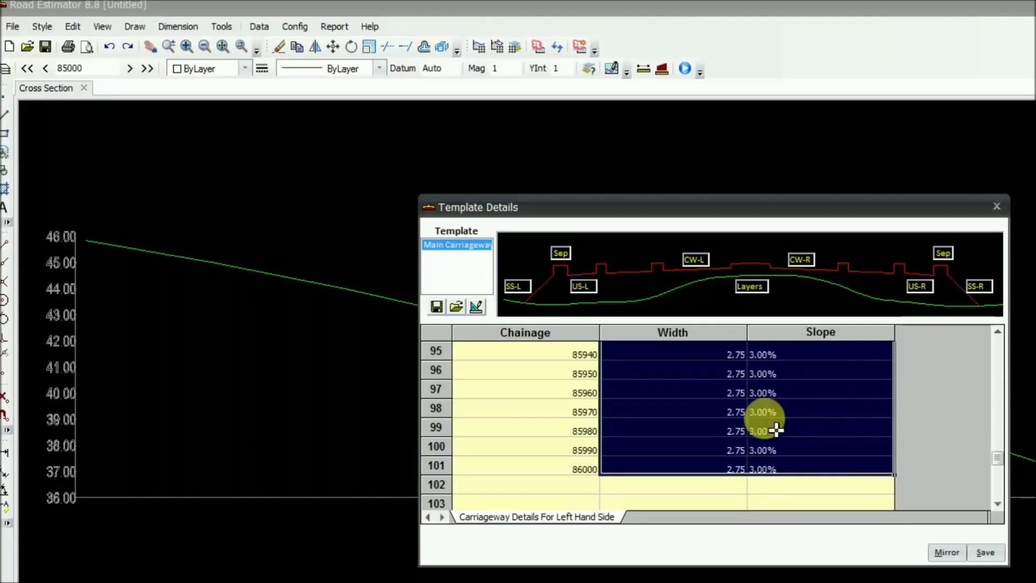
pyautogui.click(986, 554)
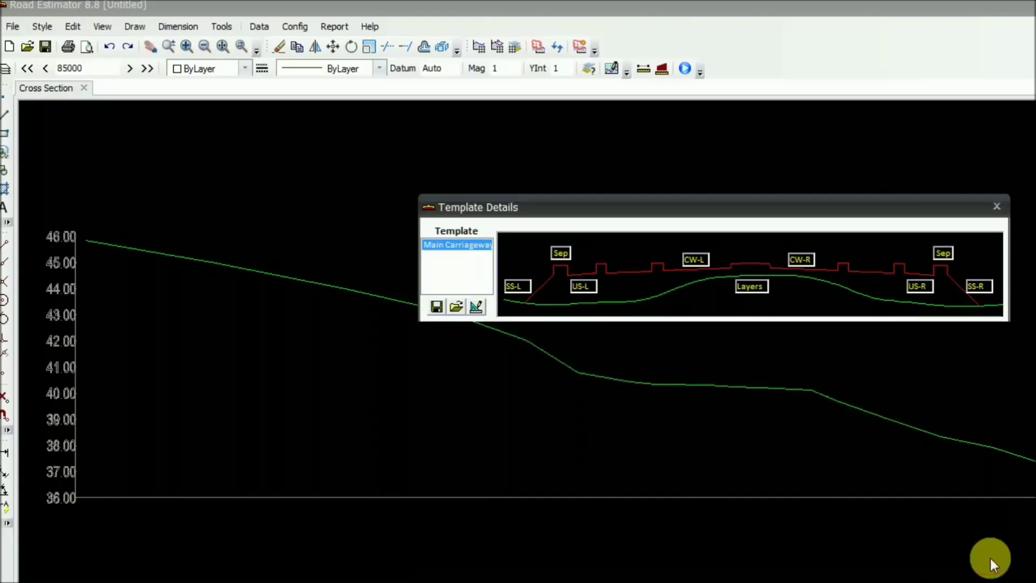
# Mirror the left carriageway details to the right carriageway (CW-R) and save them
pyautogui.click(694, 265)
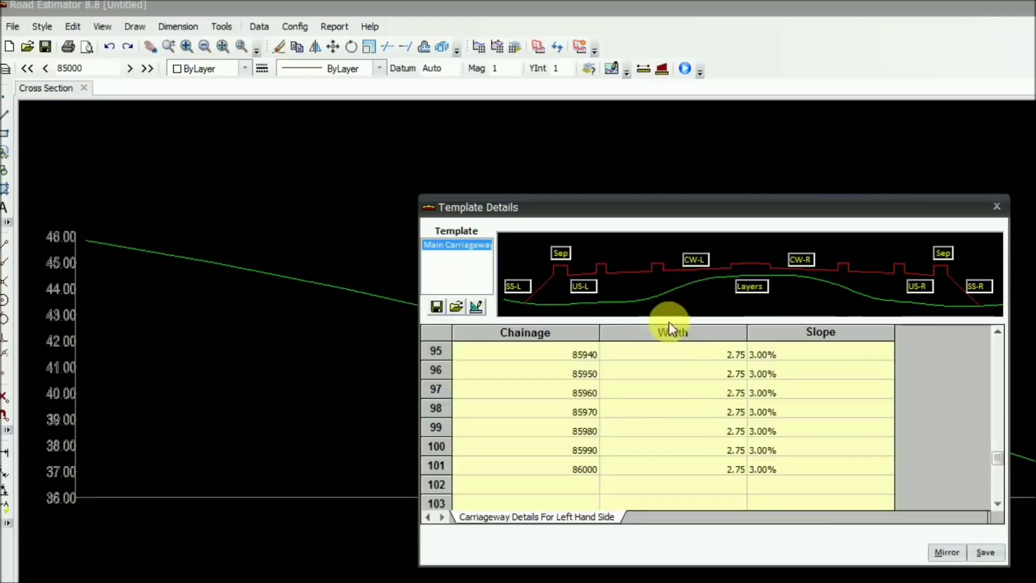
pyautogui.click(797, 261)
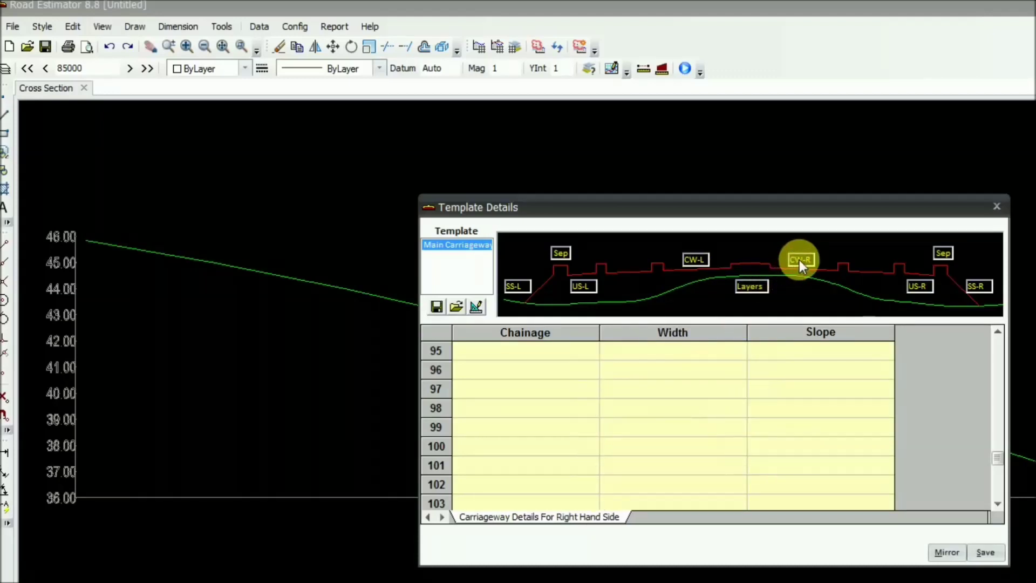
pyautogui.click(692, 264)
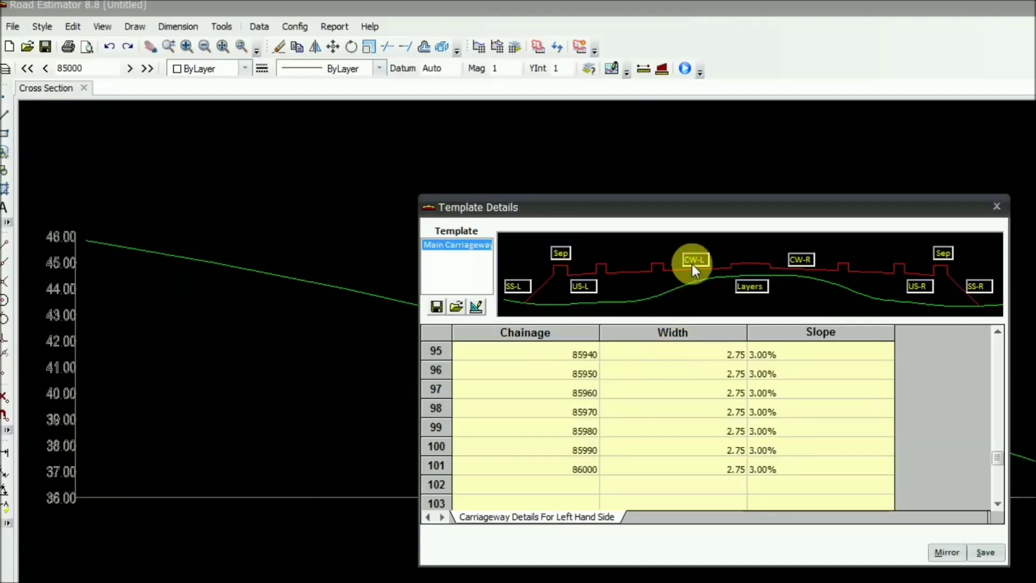
pyautogui.click(930, 556)
pyautogui.click(804, 265)
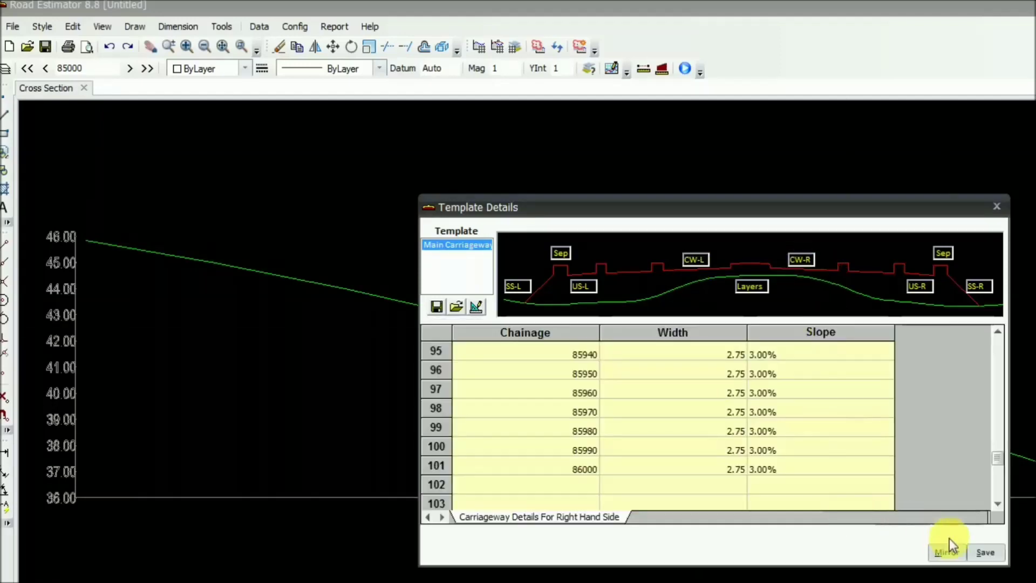
pyautogui.click(985, 553)
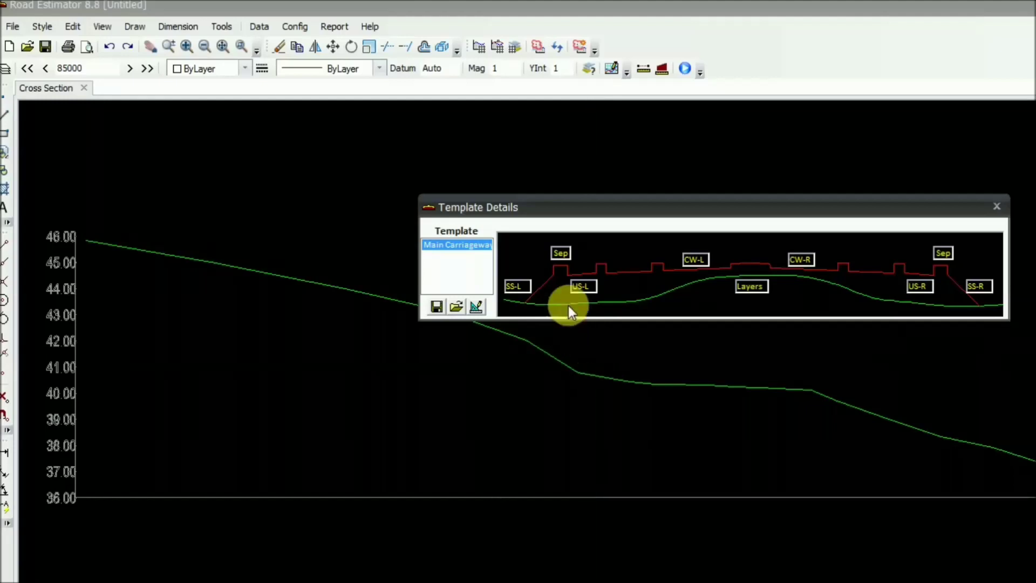
# Paste the chainages into the left unpaved shoulder (US-L) details, and set width 1.75 and slope 3.50% at chainage 85000
pyautogui.click(574, 284)
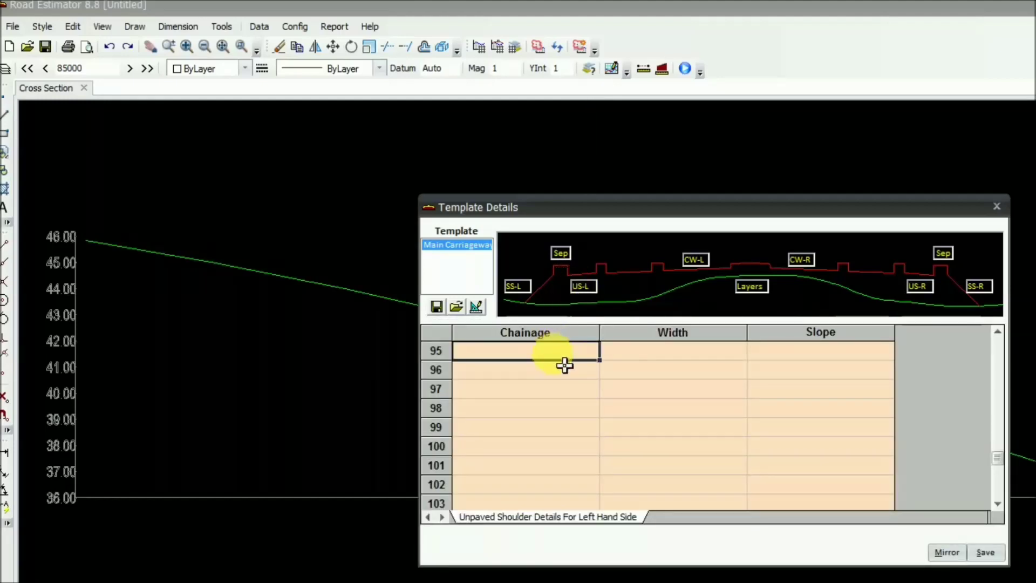
pyautogui.hotkey('ctrl', 'v')
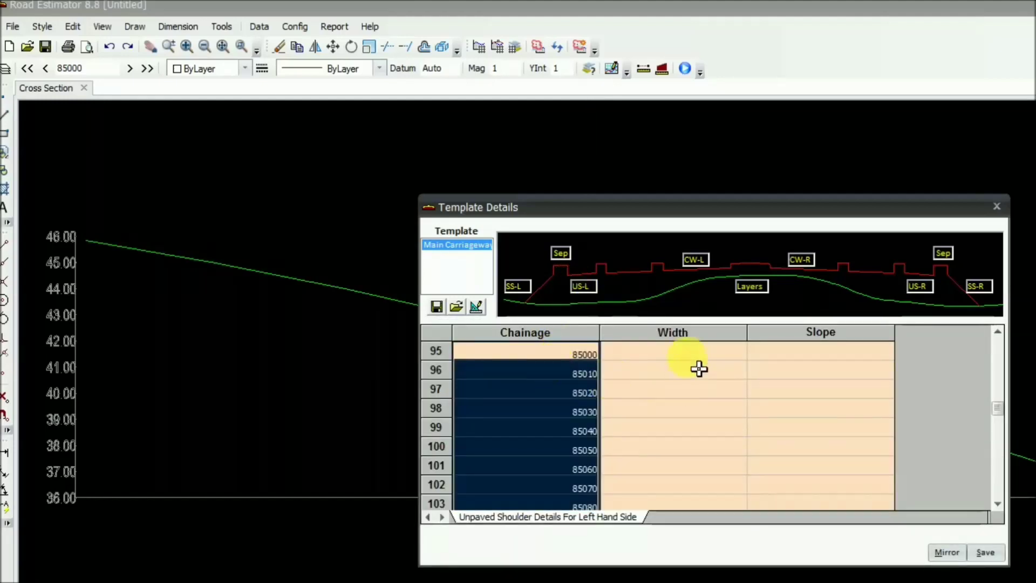
pyautogui.click(618, 366)
pyautogui.write('1.75')
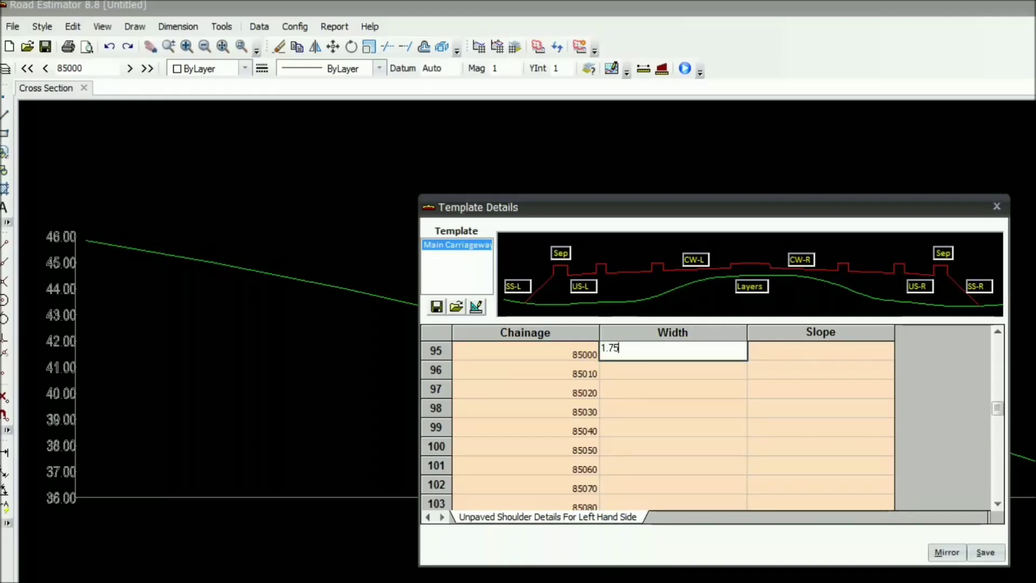
pyautogui.click(669, 384)
pyautogui.click(817, 332)
pyautogui.click(836, 359)
pyautogui.write('3.50')
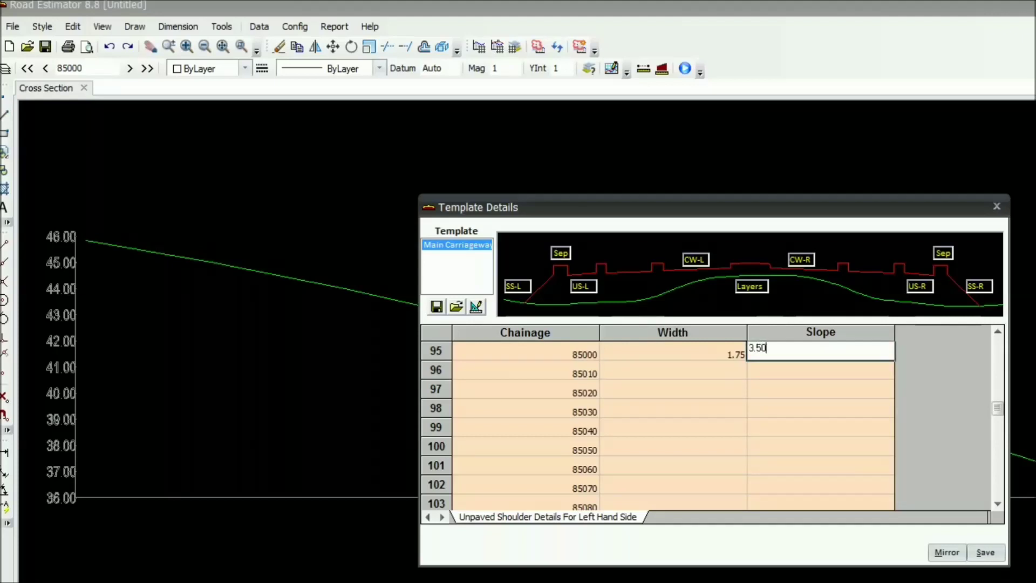
pyautogui.click(863, 438)
# Fill the left unpaved shoulder's width and slope down to chainage 86000, and save the details
pyautogui.moveTo(733, 358); pyautogui.dragTo(807, 360)
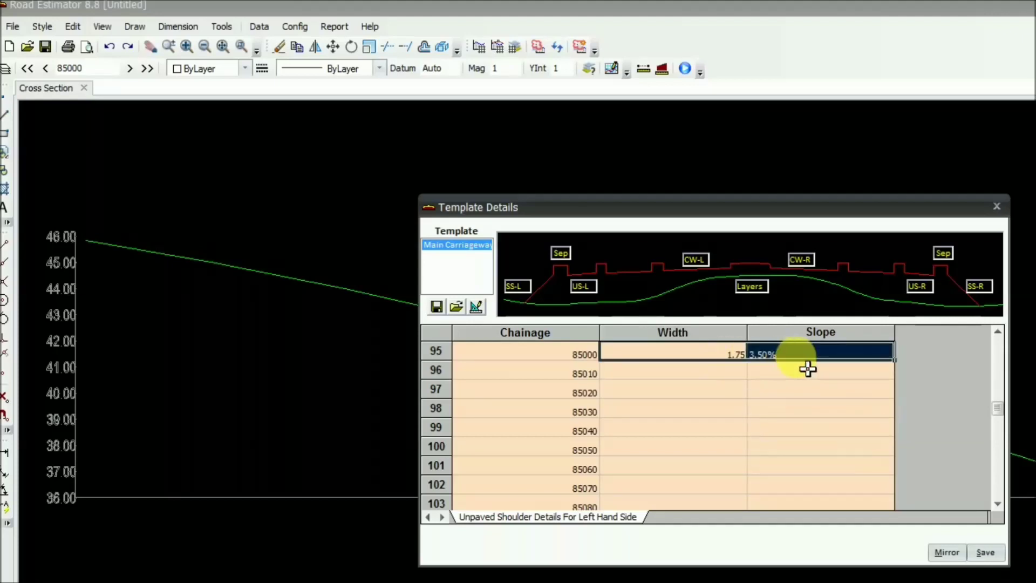
pyautogui.moveTo(907, 371); pyautogui.dragTo(890, 435)
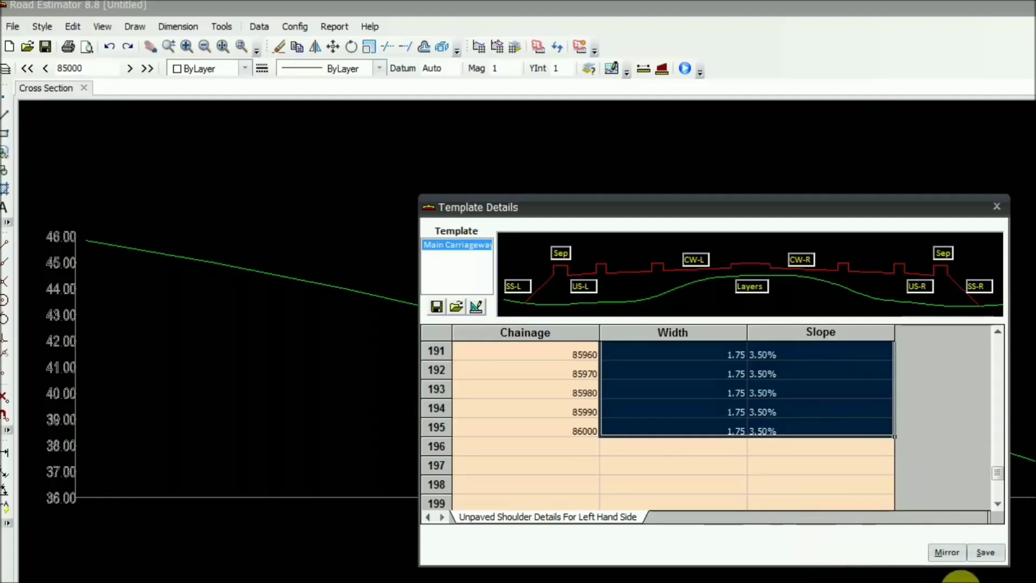
pyautogui.click(983, 551)
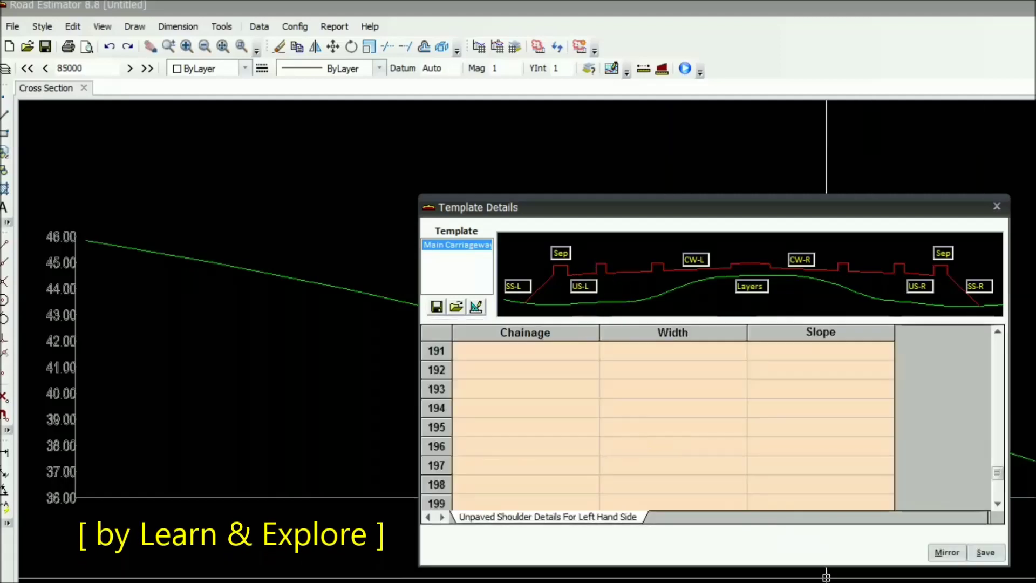
pyautogui.moveTo(997, 468); pyautogui.dragTo(996, 340)
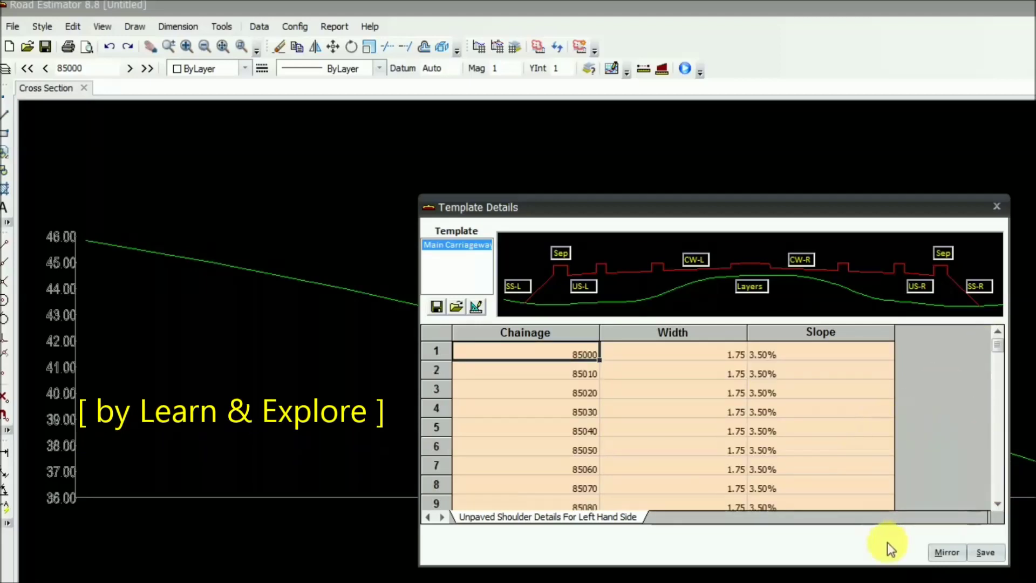
pyautogui.click(992, 545)
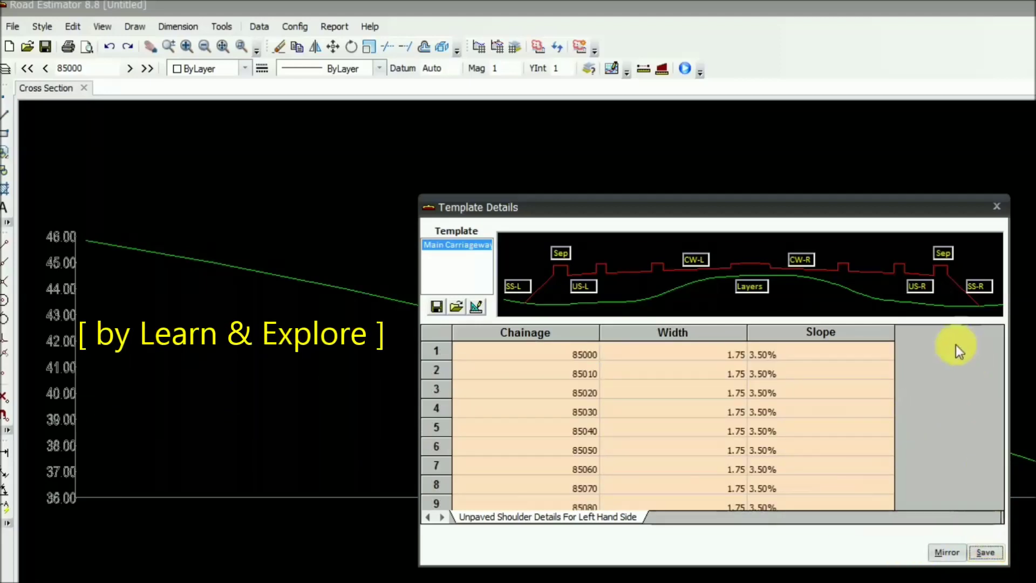
# Mirror the left unpaved shoulder details to the right unpaved shoulder (US-R) and save them
pyautogui.click(925, 279)
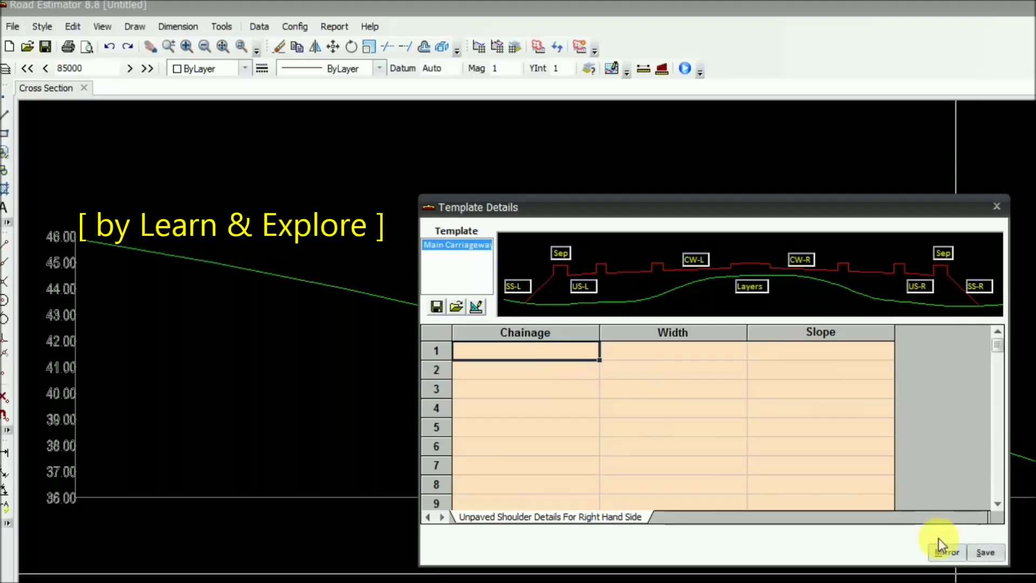
pyautogui.click(593, 287)
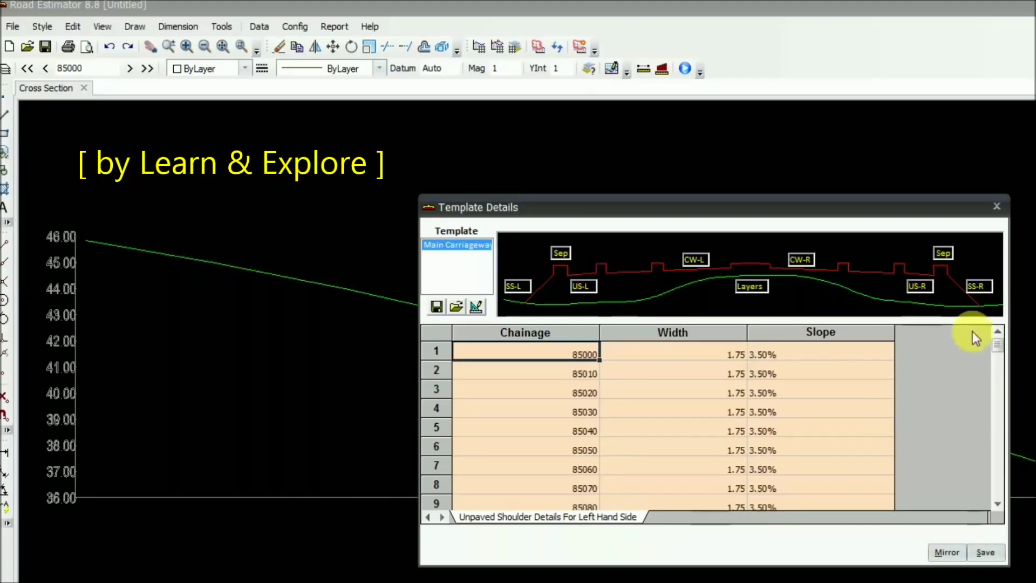
pyautogui.click(983, 553)
pyautogui.click(924, 287)
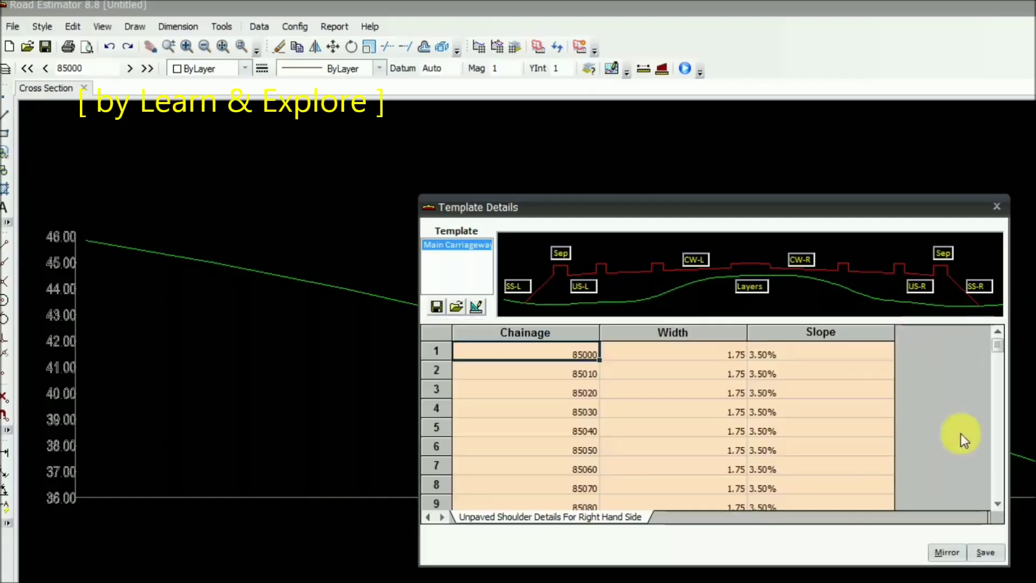
pyautogui.click(979, 552)
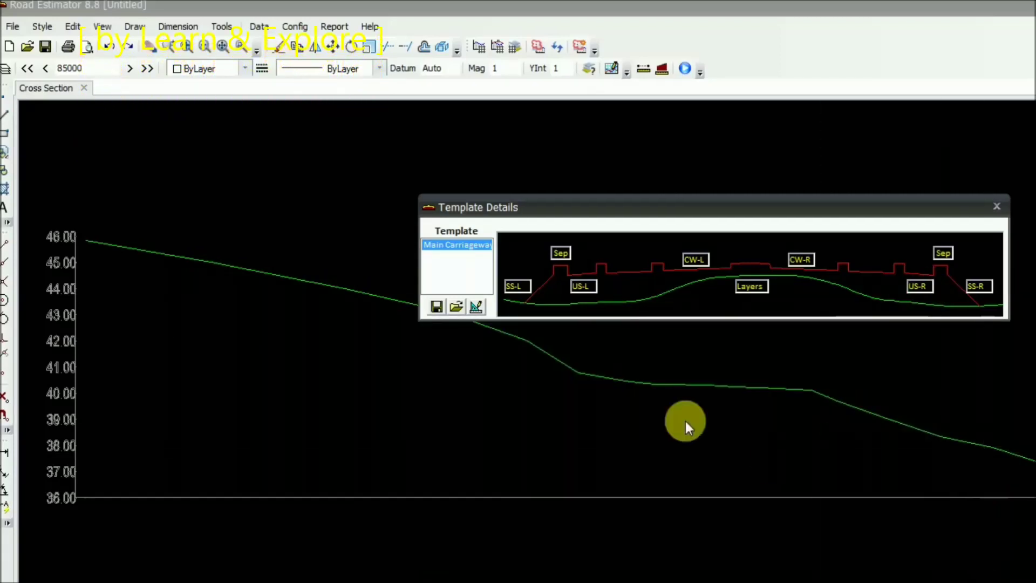
# Enter chainage 85000 with width, slope, left height and right height all 0 in the left separator details, and save them
pyautogui.click(561, 249)
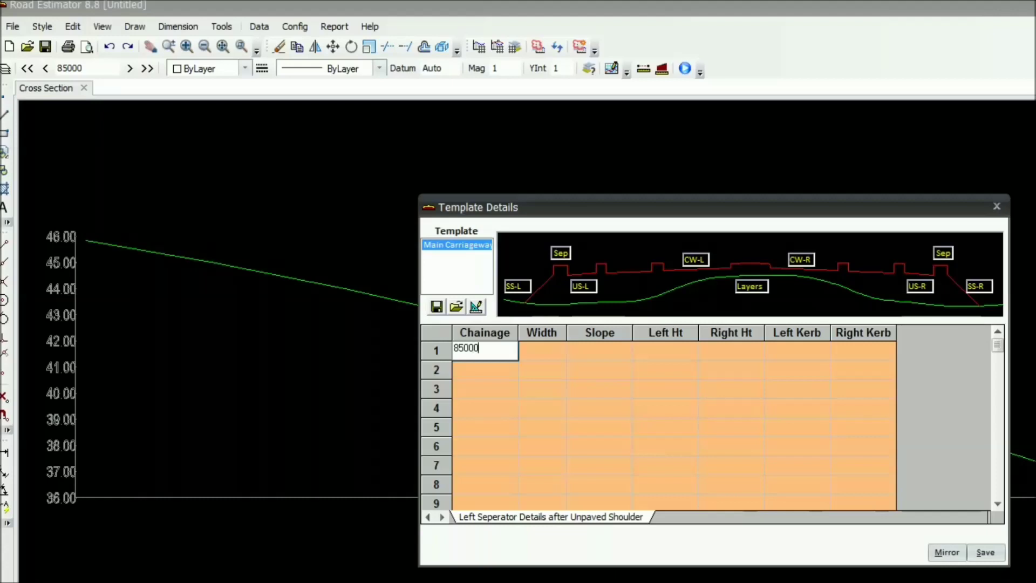
pyautogui.click(556, 354)
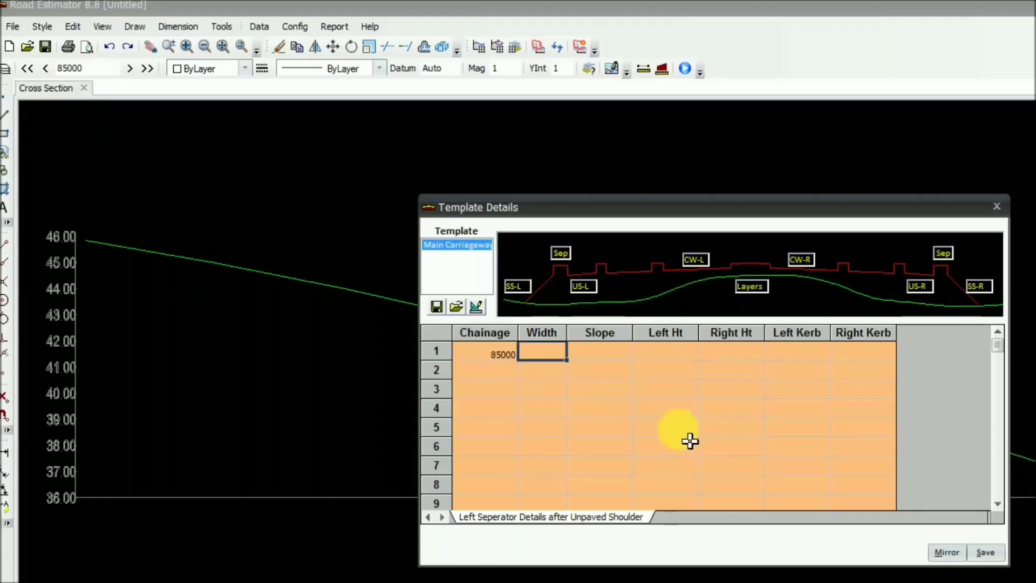
pyautogui.click(609, 356)
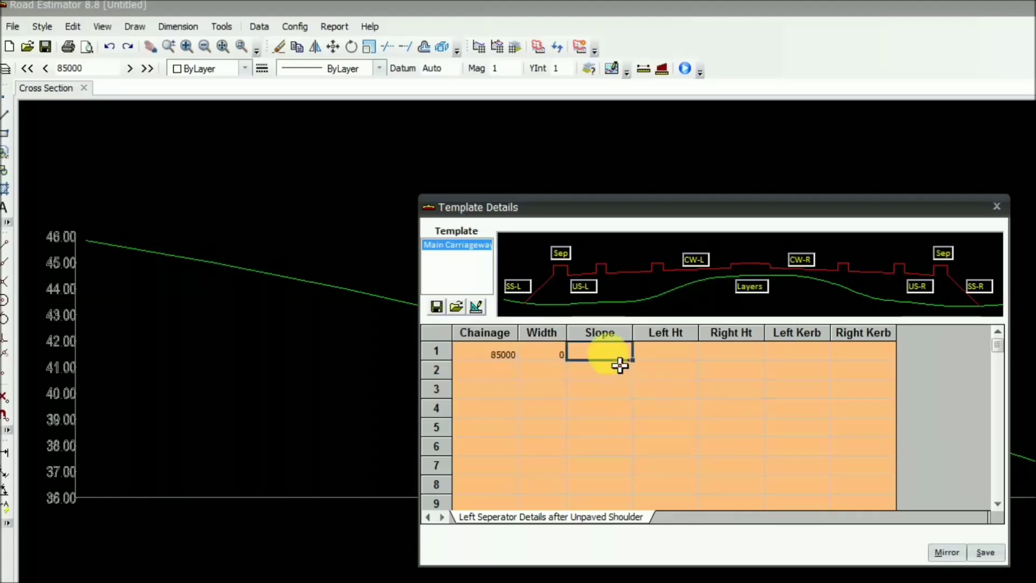
pyautogui.press('Tab')
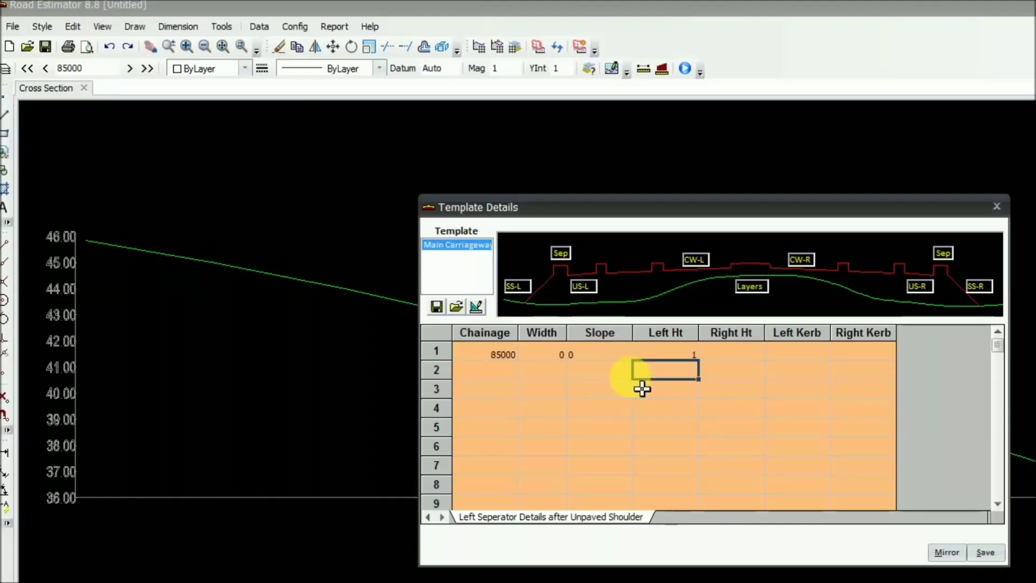
pyautogui.click(762, 430)
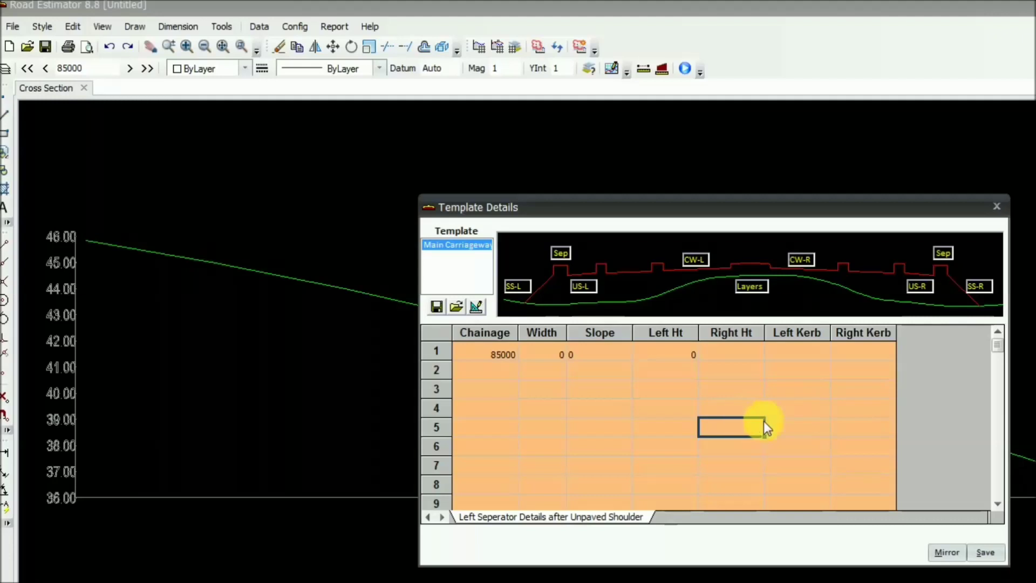
pyautogui.click(981, 550)
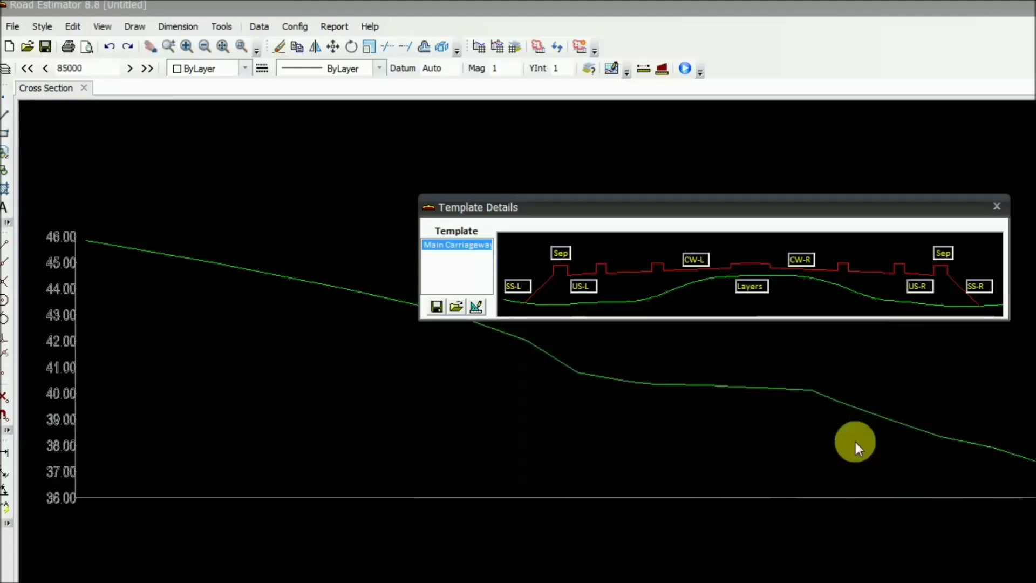
# Mirror the left separator details to the right separator and save them
pyautogui.click(564, 256)
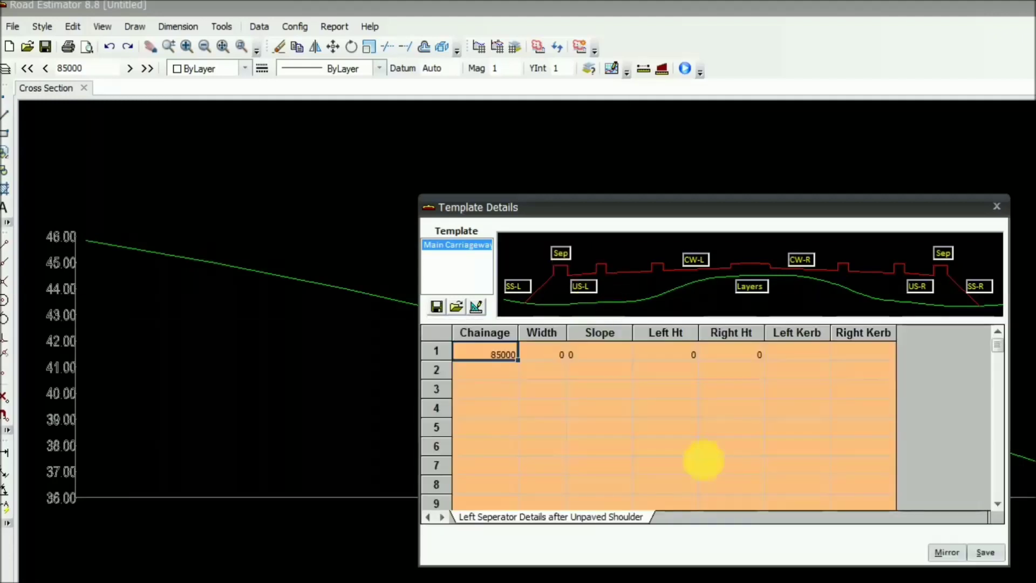
pyautogui.click(979, 551)
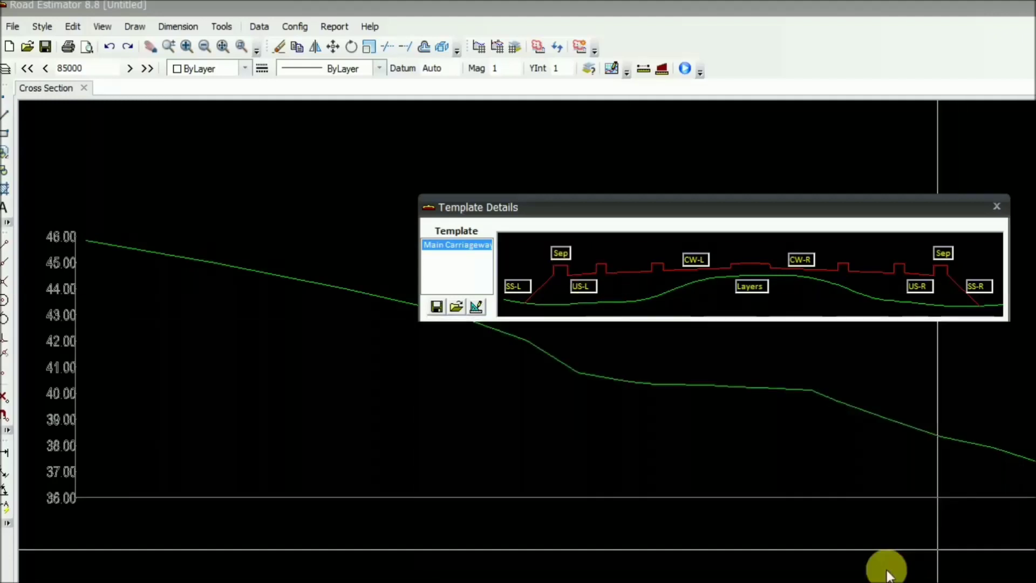
pyautogui.click(949, 254)
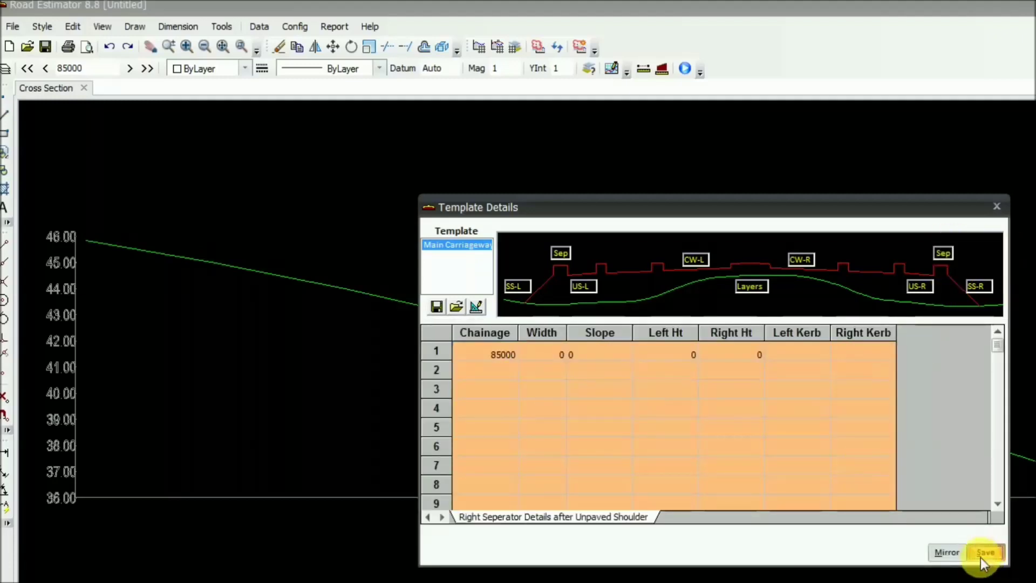
pyautogui.click(979, 553)
# Enter chainage 85000 with a fill slope of 1 in 2 in the left side slope (SS-L) details
pyautogui.click(526, 289)
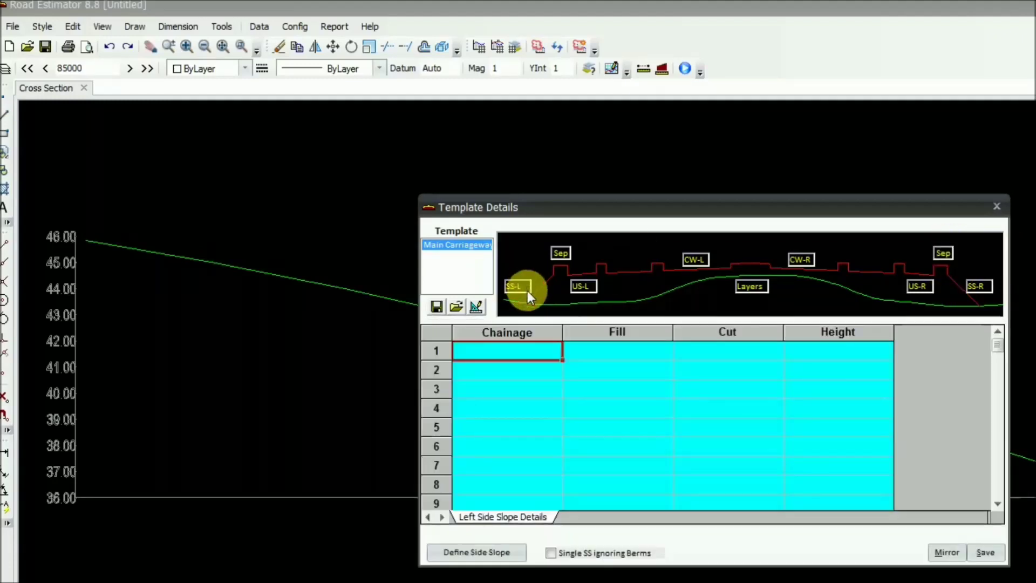
pyautogui.click(499, 353)
pyautogui.write('85000')
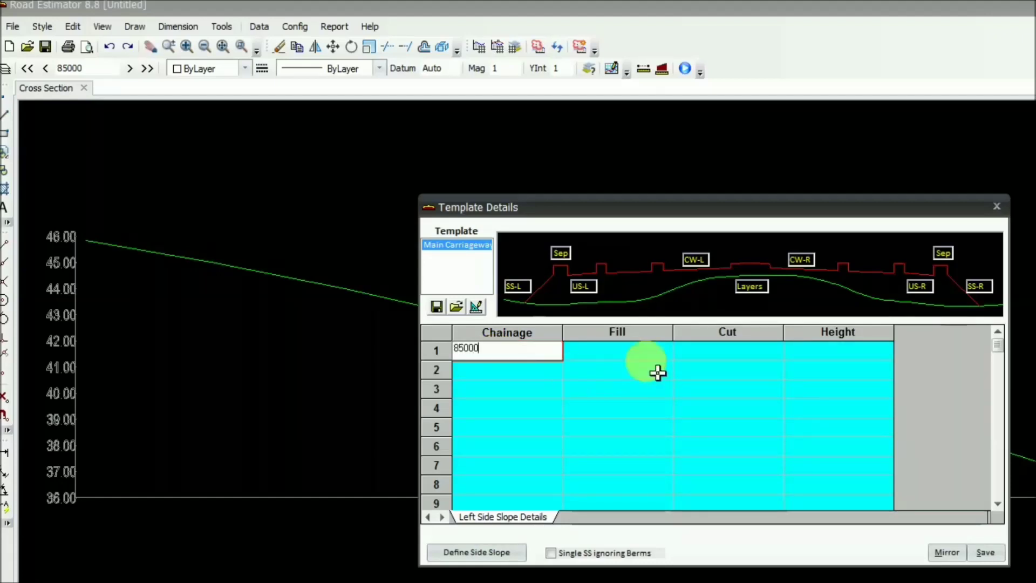
pyautogui.press('Tab')
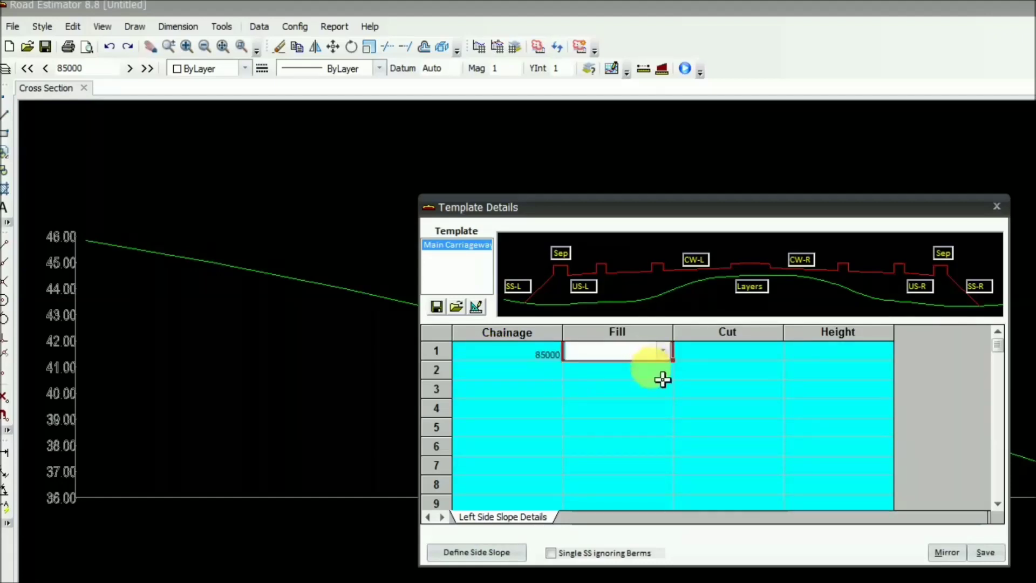
pyautogui.click(669, 352)
pyautogui.click(603, 394)
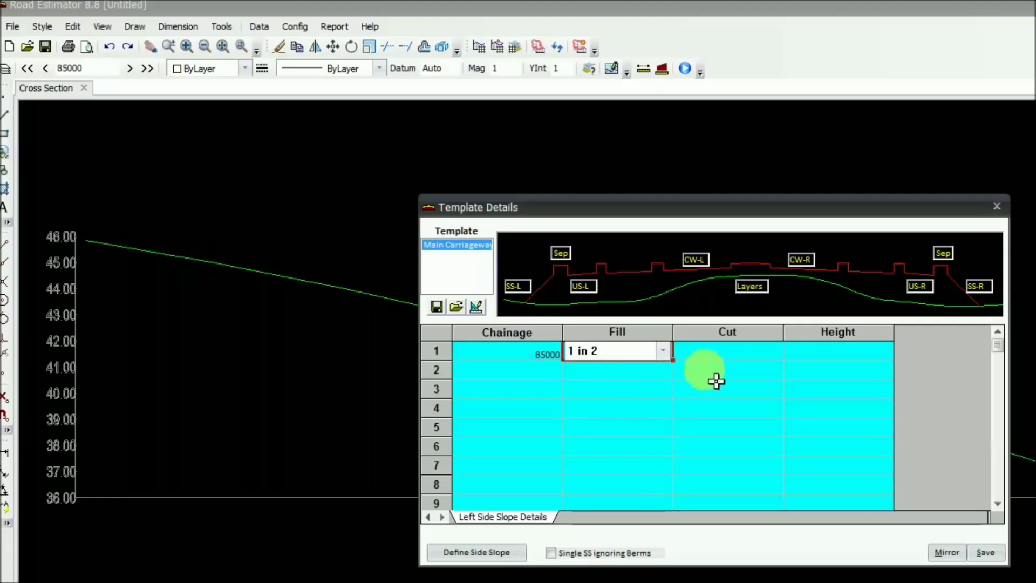
# Set the left side slope's cut to 1 in 2 and height to 0 at chainage 85000, and save the details
pyautogui.click(723, 354)
pyautogui.click(768, 352)
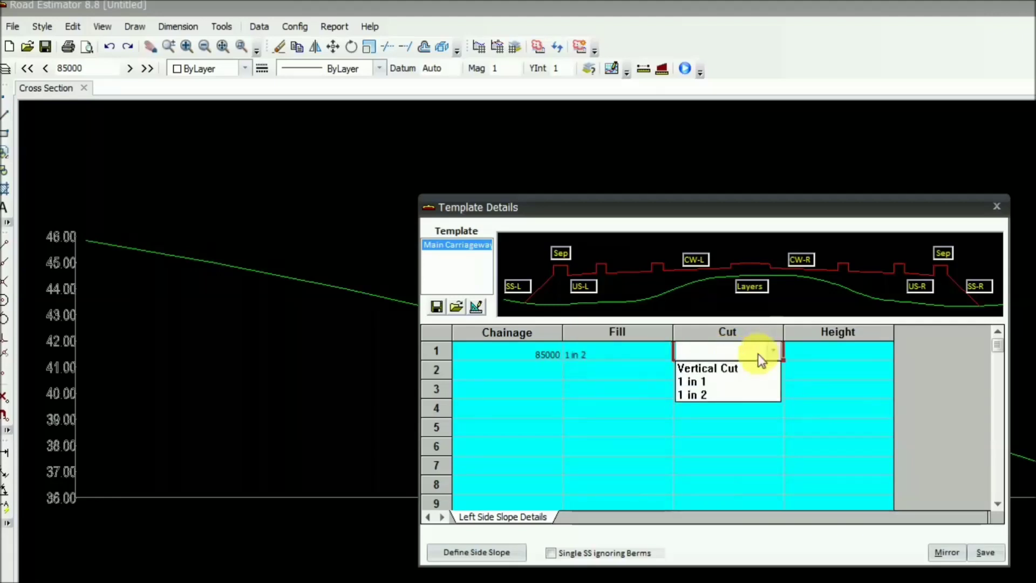
pyautogui.click(729, 395)
pyautogui.click(833, 359)
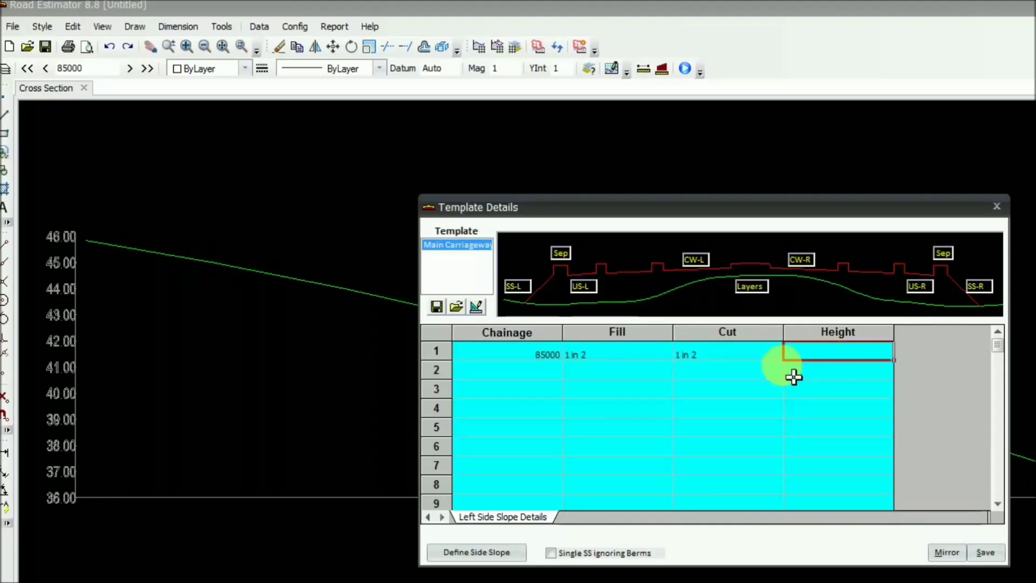
pyautogui.write('0')
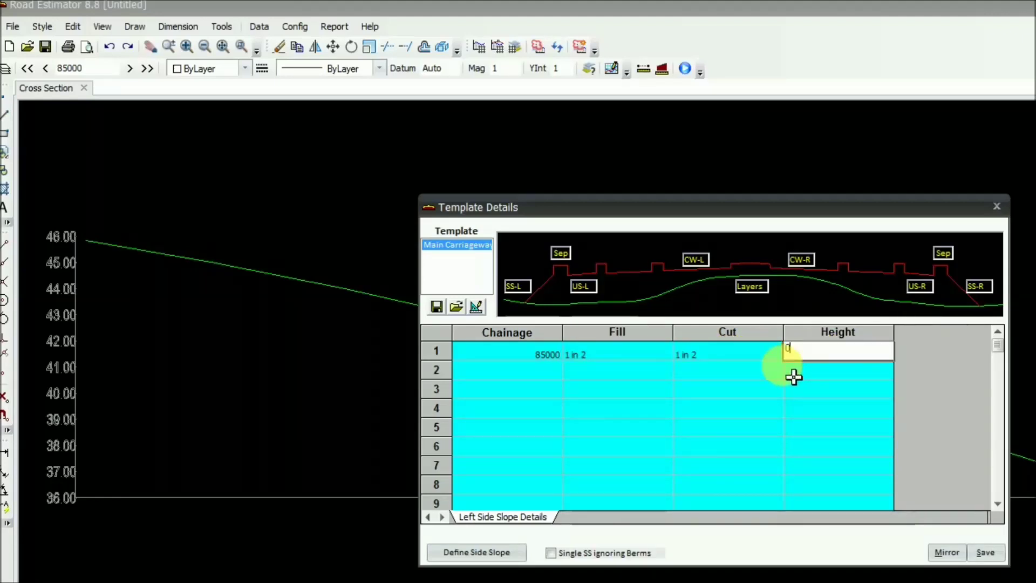
pyautogui.click(983, 555)
# Mirror the left side slope details to the right side slope (SS-R), save them, and close the template details
pyautogui.click(519, 290)
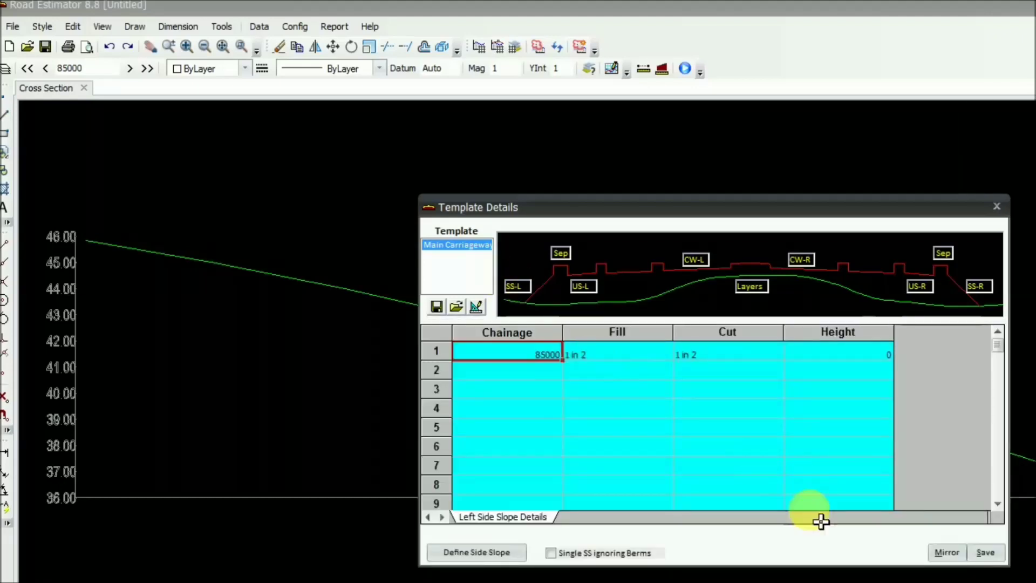
pyautogui.click(974, 291)
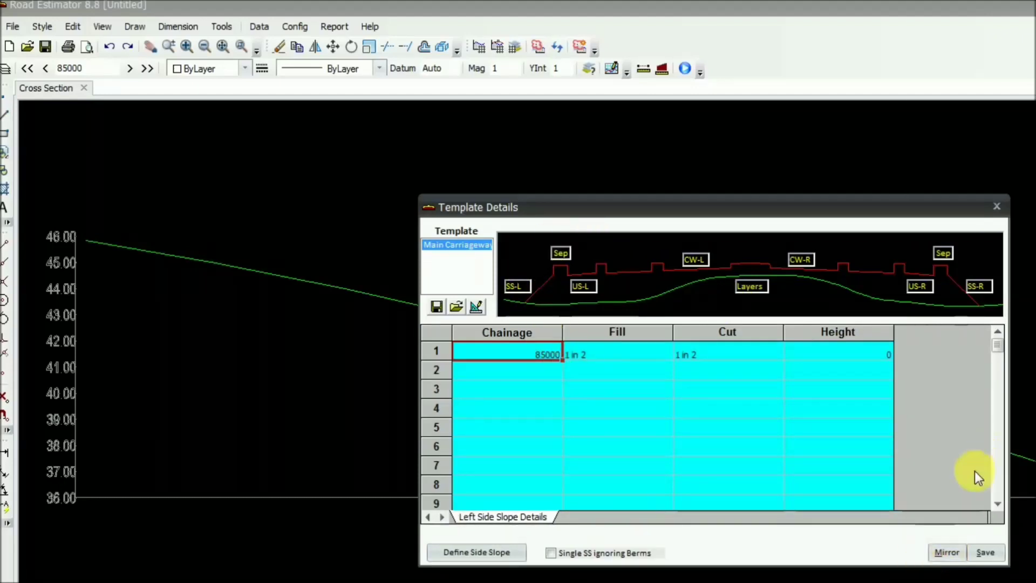
pyautogui.click(939, 552)
pyautogui.click(975, 290)
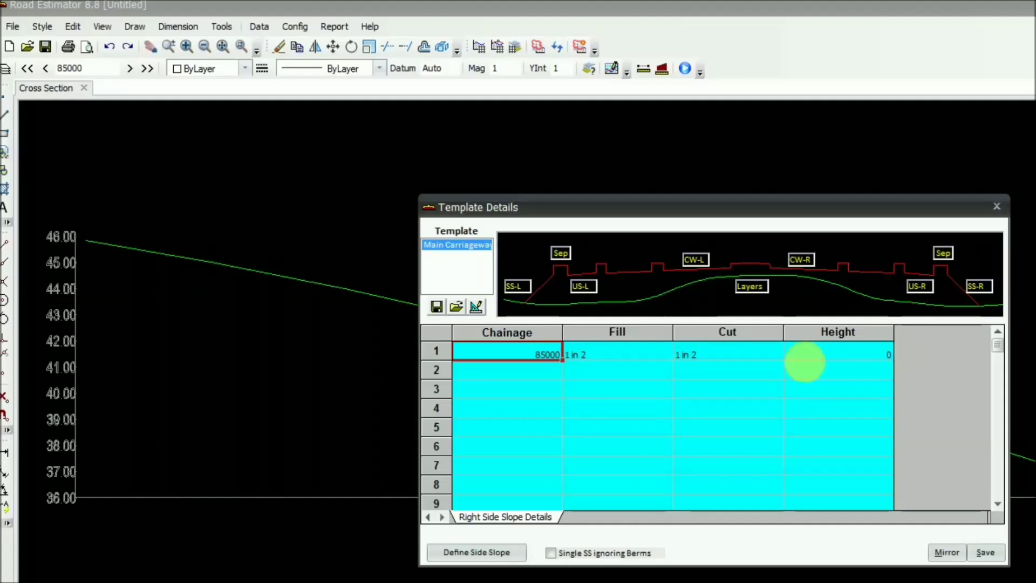
pyautogui.click(991, 559)
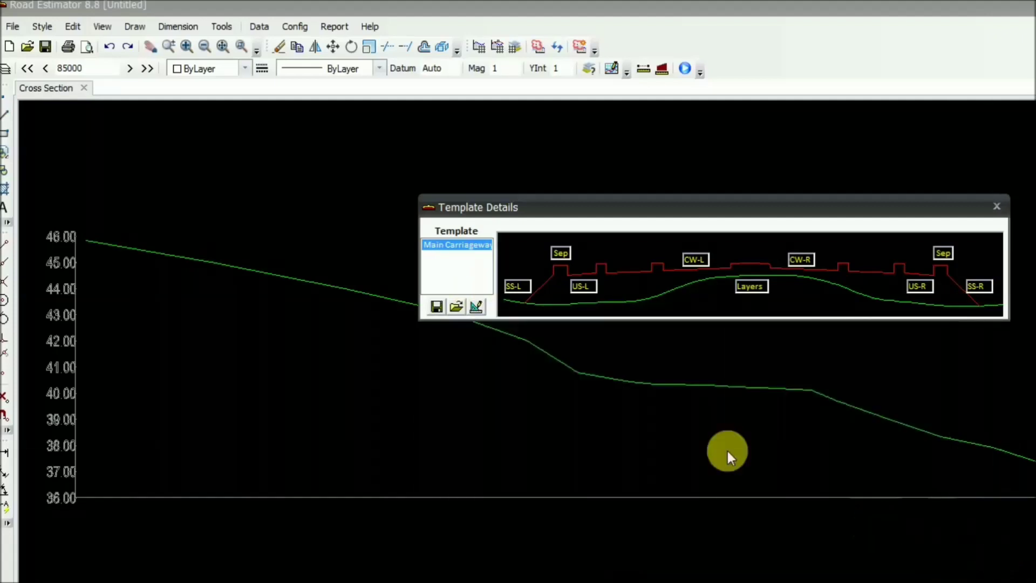
pyautogui.click(995, 212)
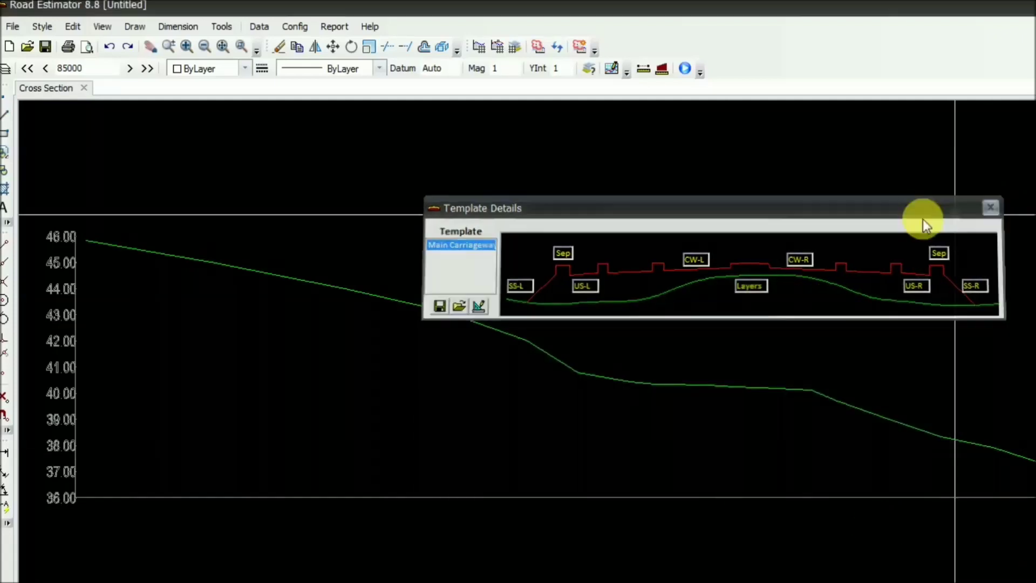
# Open the FRL data for the main carriageway and select the first rows of its empty table
pyautogui.click(257, 27)
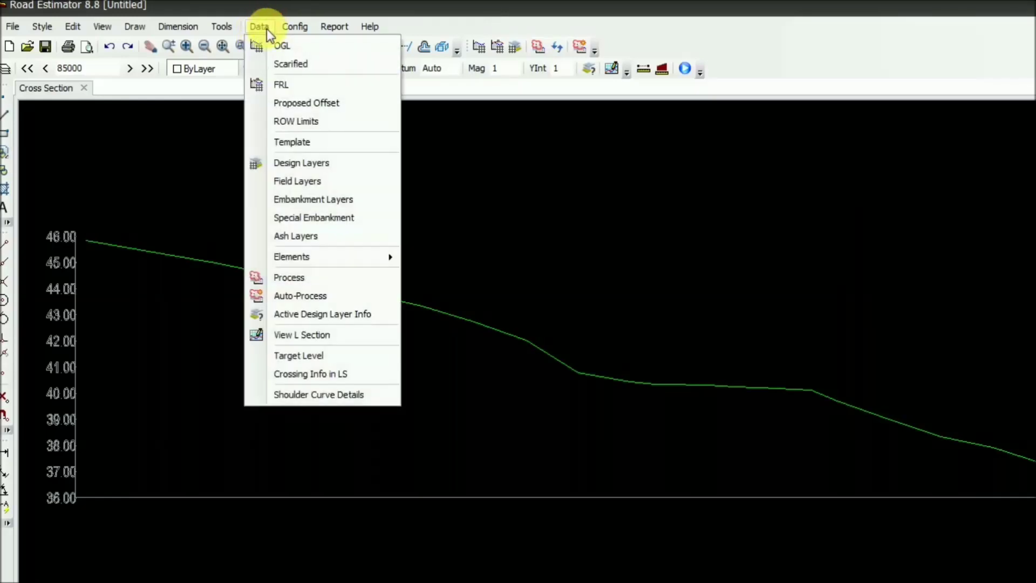
pyautogui.click(273, 82)
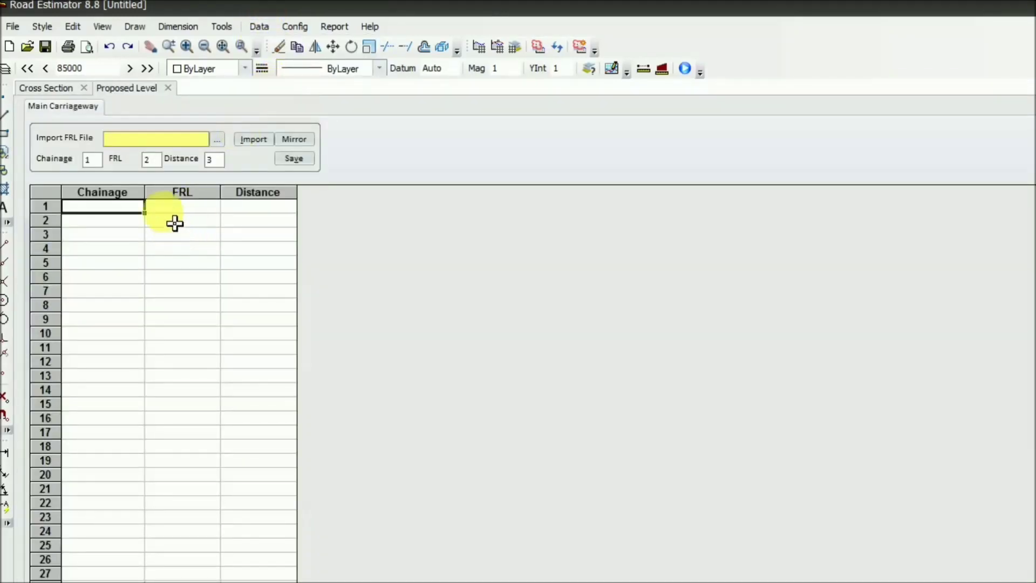
pyautogui.moveTo(104, 212); pyautogui.dragTo(253, 321)
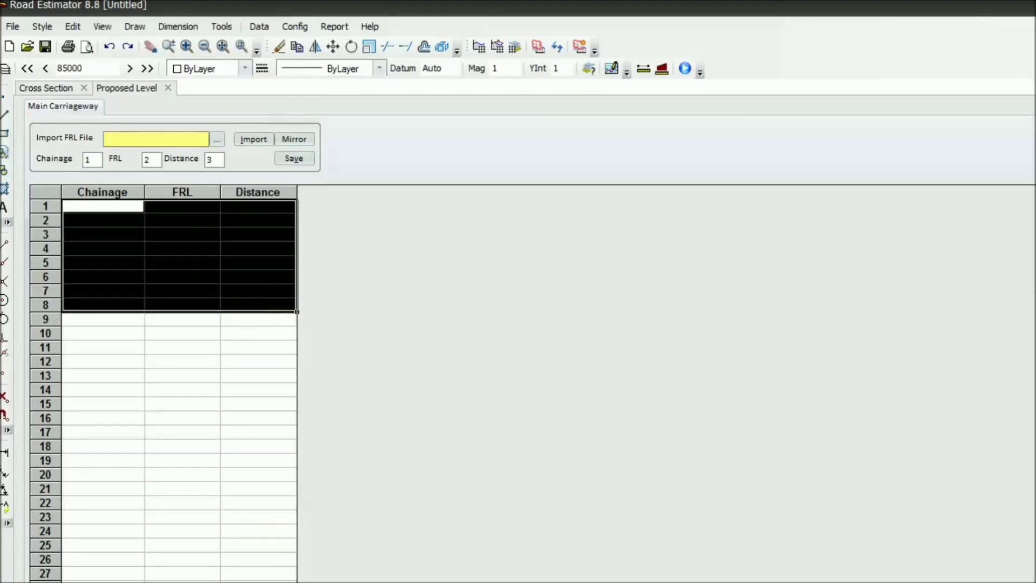
# Switch to the Excel workbook and copy the chainage, FRL and remarks rows starting at chainage 85000
pyautogui.hotkey('alt', 'Tab')
pyautogui.click(73, 215)
pyautogui.moveTo(72, 215); pyautogui.dragTo(487, 435)
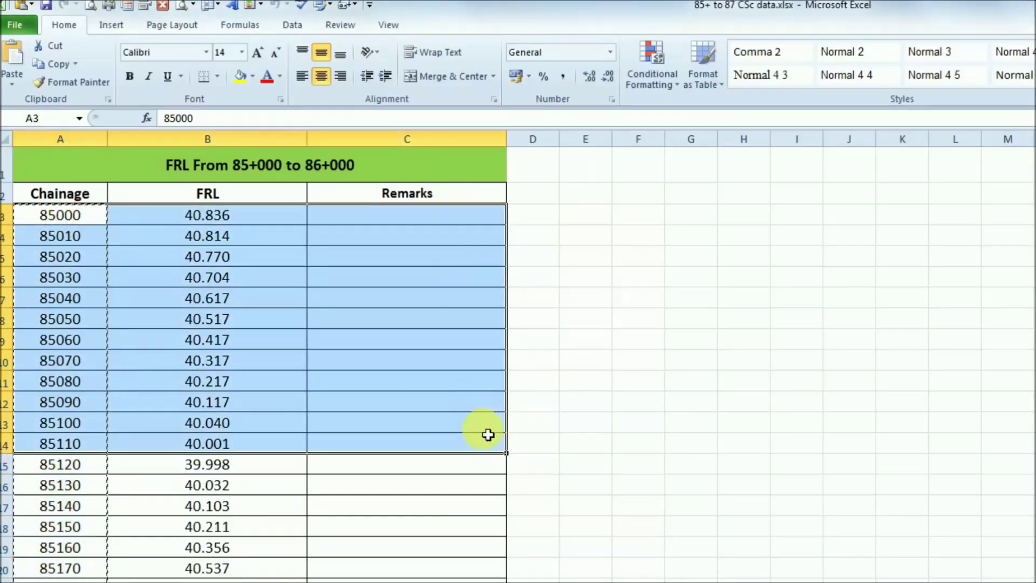
pyautogui.scroll(-19, 488, 434)
pyautogui.hotkey('ctrl', 'c')
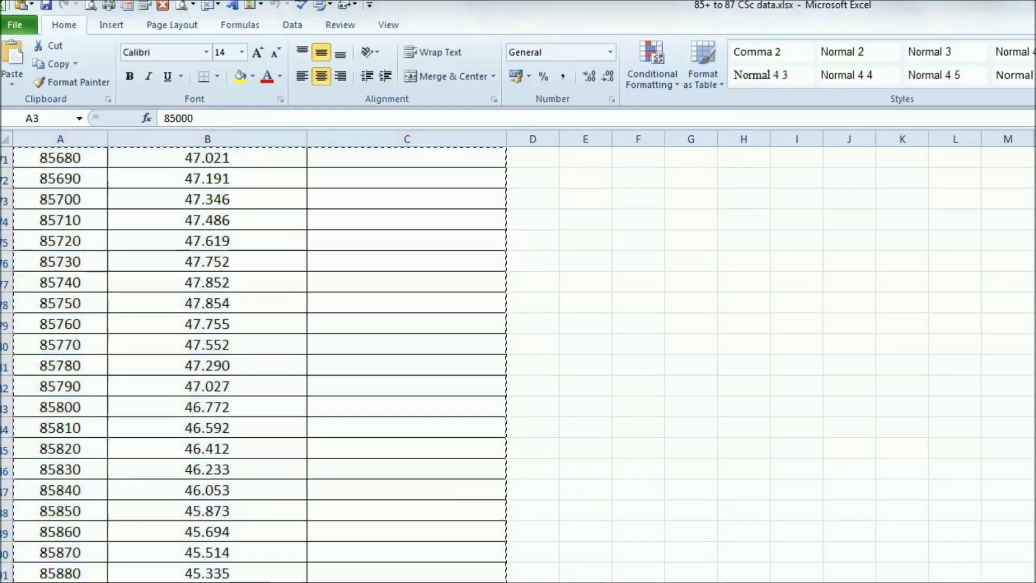
# Switch back to Road Estimator, paste the copied chainages and levels into the FRL table, save, and close the proposed level data
pyautogui.hotkey('alt', 'Tab')
pyautogui.moveTo(105, 209); pyautogui.dragTo(271, 314)
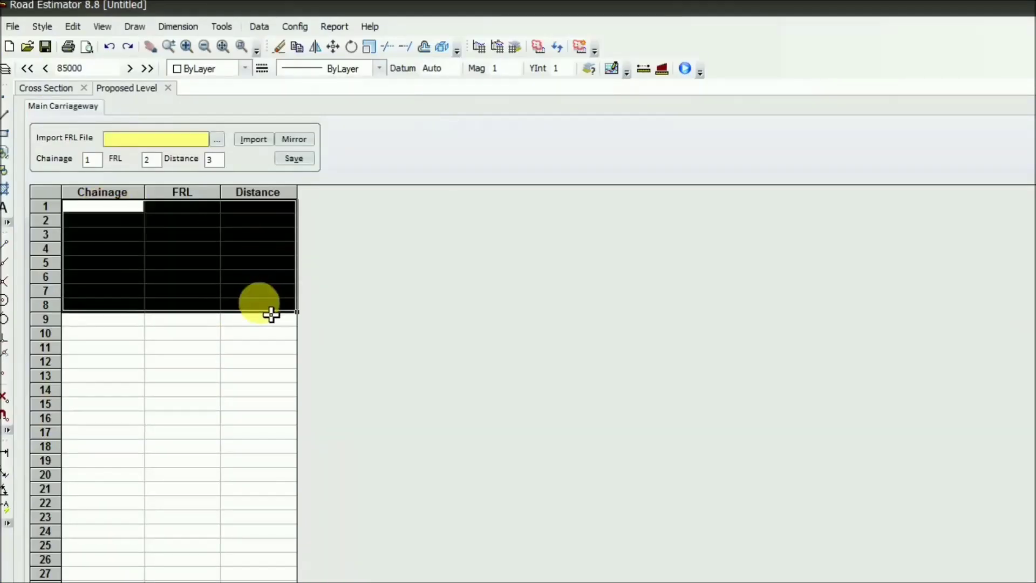
pyautogui.hotkey('ctrl', 'v')
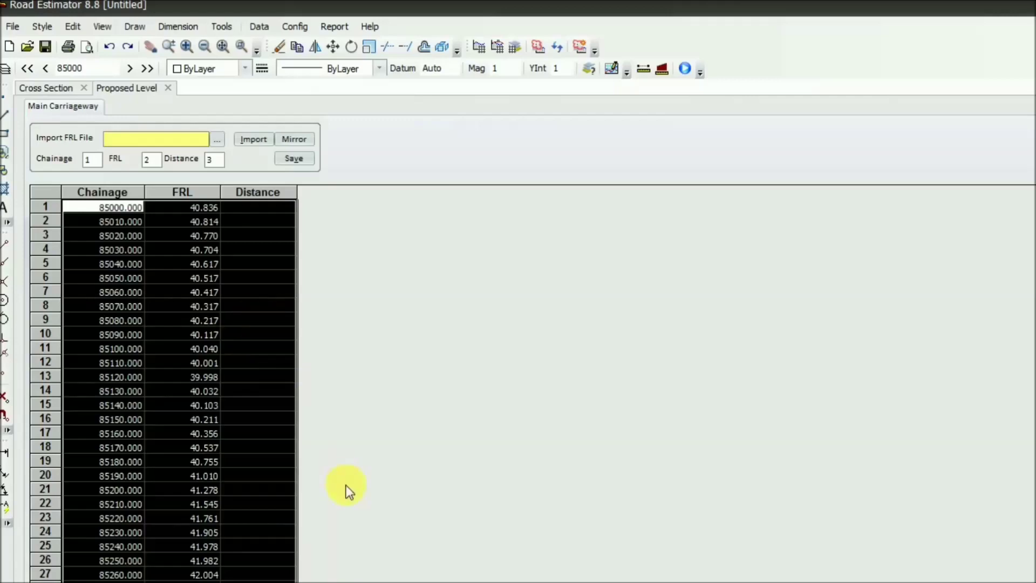
pyautogui.click(293, 159)
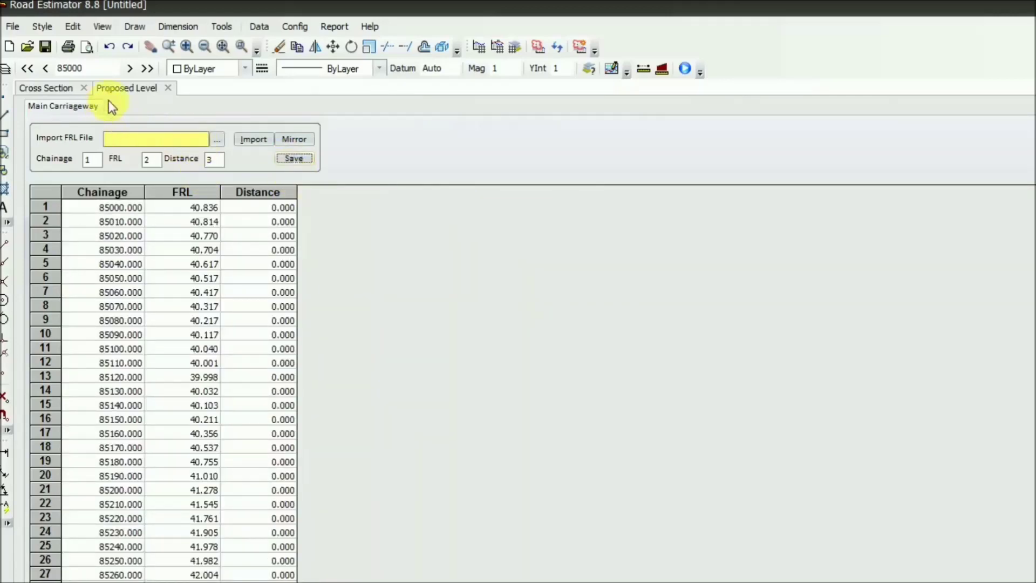
pyautogui.click(168, 88)
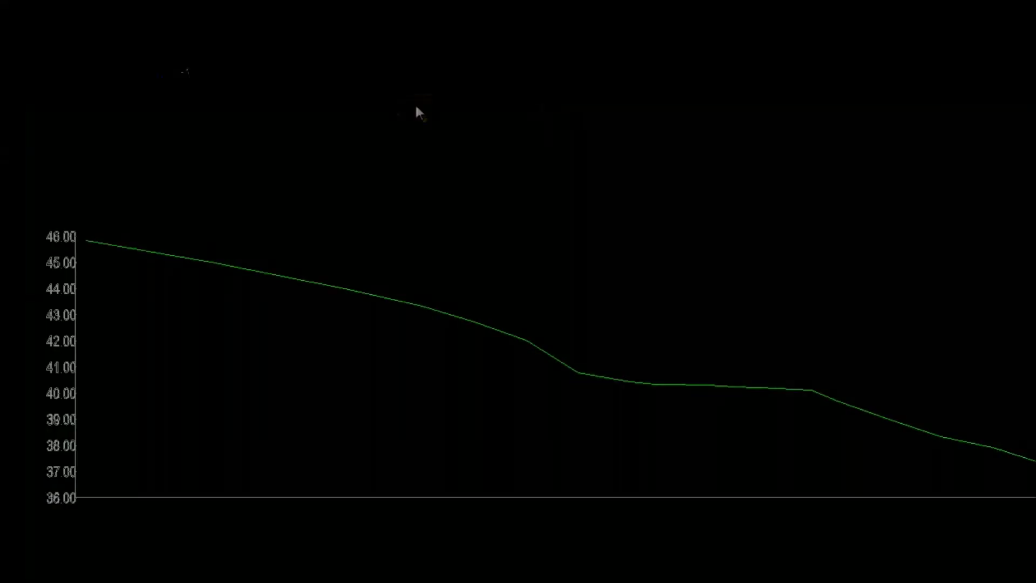
# Process the project data to generate the cross sections with the design layers and proposed levels
pyautogui.click(537, 50)
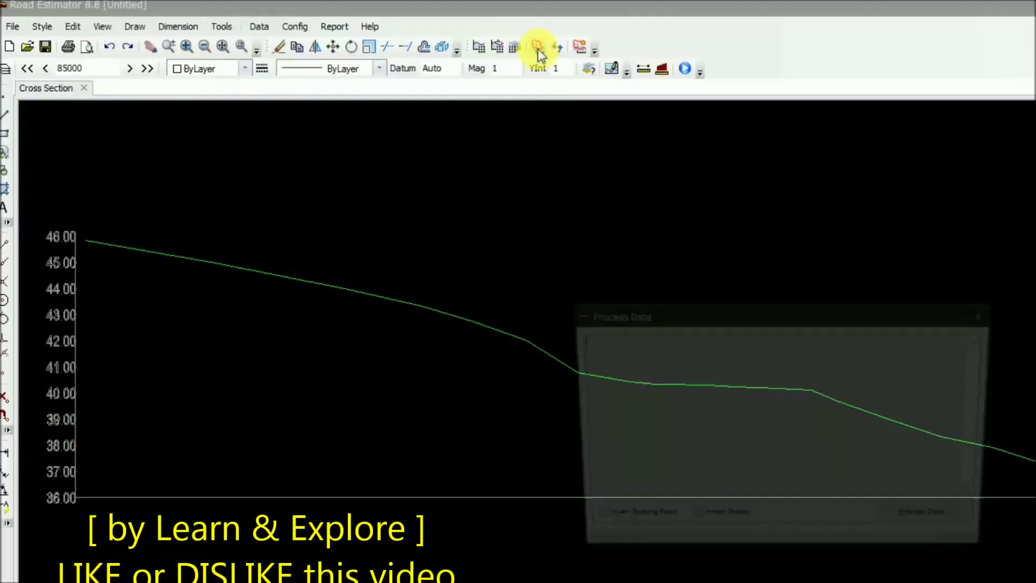
pyautogui.click(947, 526)
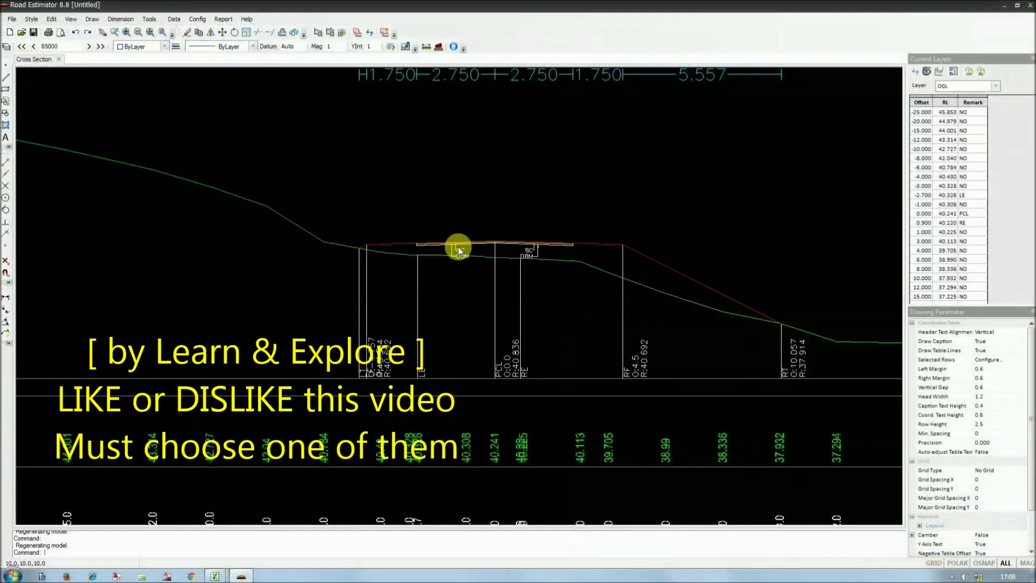
# Examine the processed cross section at chainage 85000, including its BC and DBM layers, side slopes, and the OGL, offset and FRL rows
pyautogui.scroll(3, 458, 247)
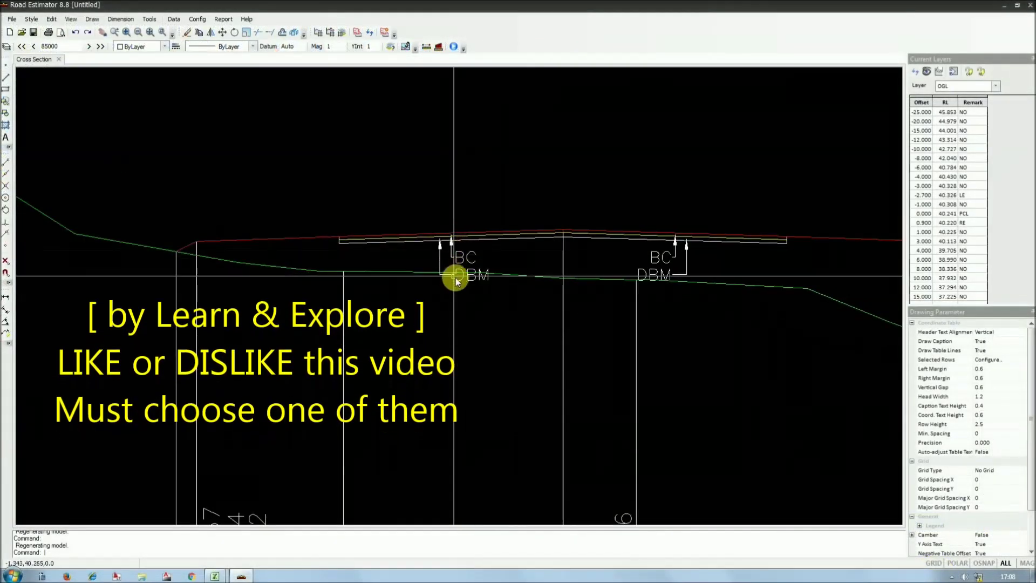
pyautogui.scroll(-3, 435, 178)
pyautogui.scroll(-3, 466, 228)
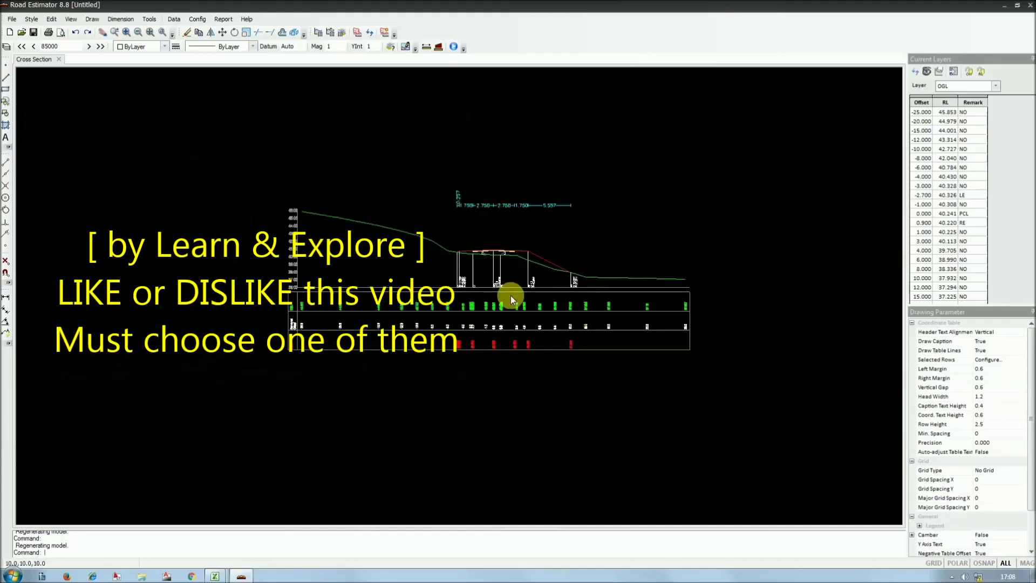
pyautogui.scroll(1, 520, 342)
pyautogui.scroll(3, 464, 216)
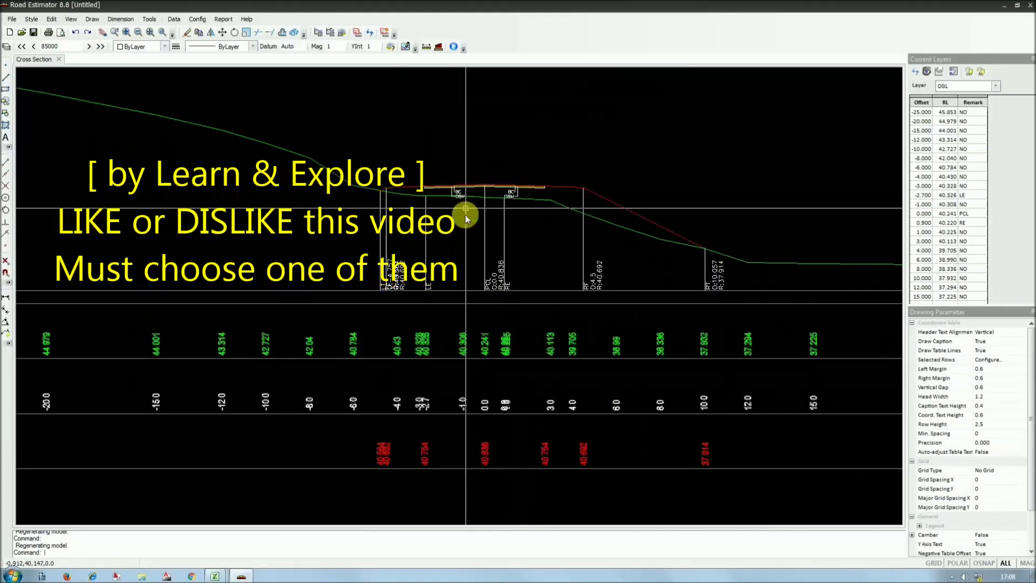
pyautogui.scroll(1, 464, 216)
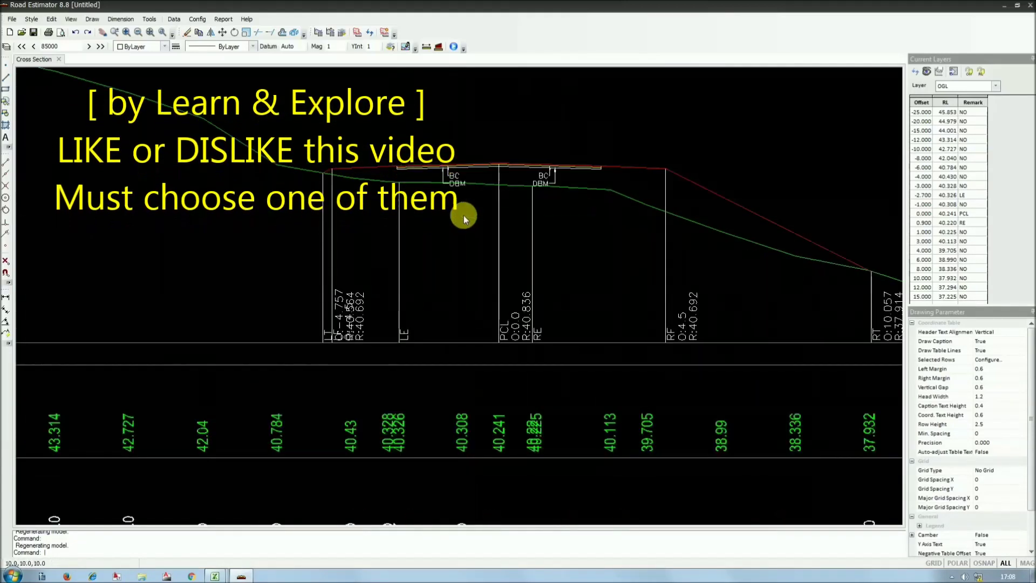
pyautogui.scroll(-2, 464, 215)
pyautogui.scroll(-1, 497, 351)
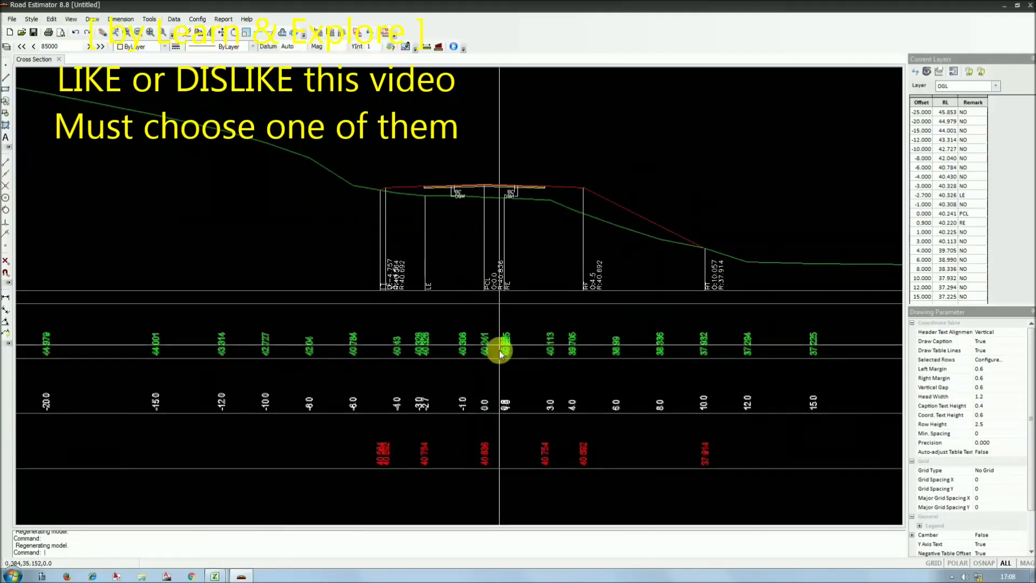
pyautogui.scroll(-2, 497, 352)
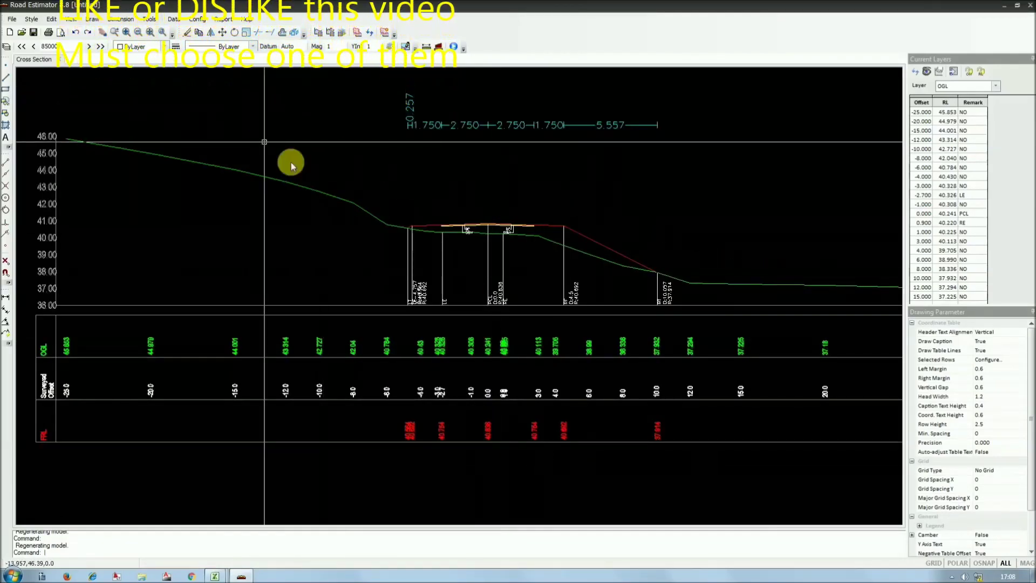